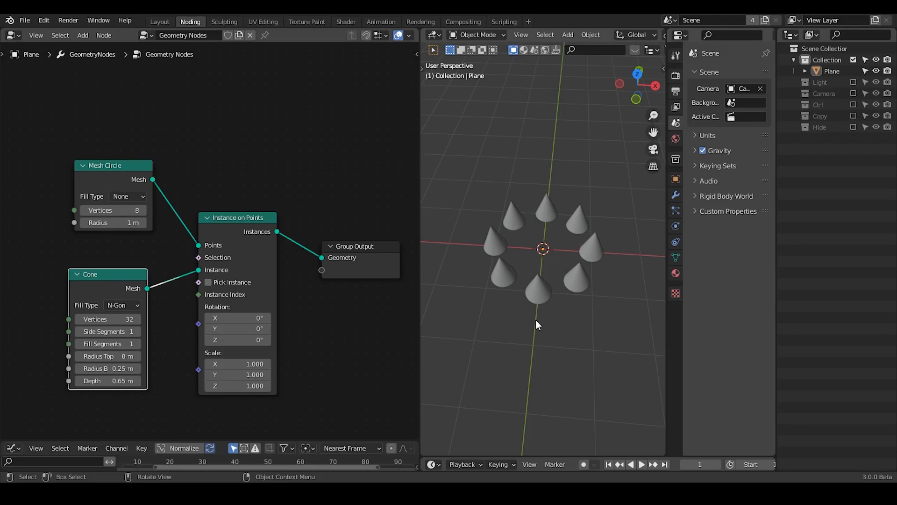
- Preview the Curve Circle node's output in the viewport, and restore the Instance on Points output
key(shift+alt+q)
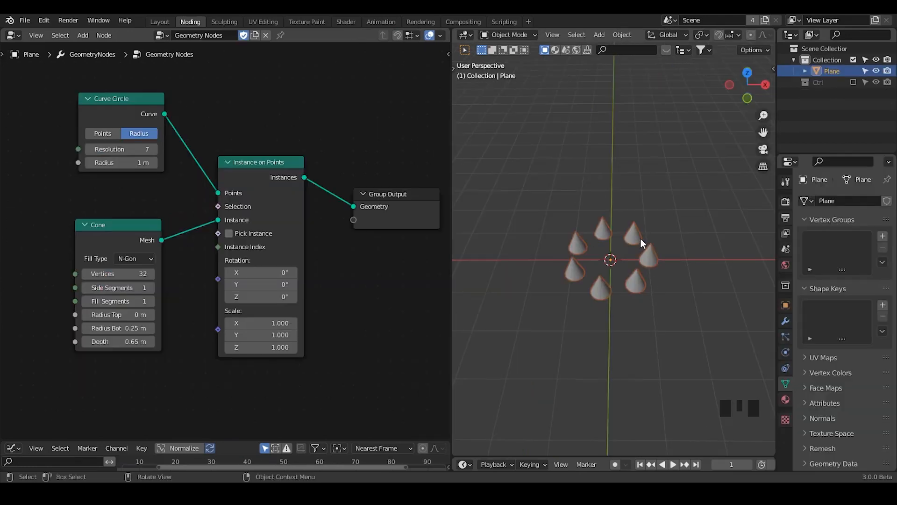
alt+shift+click(141, 108)
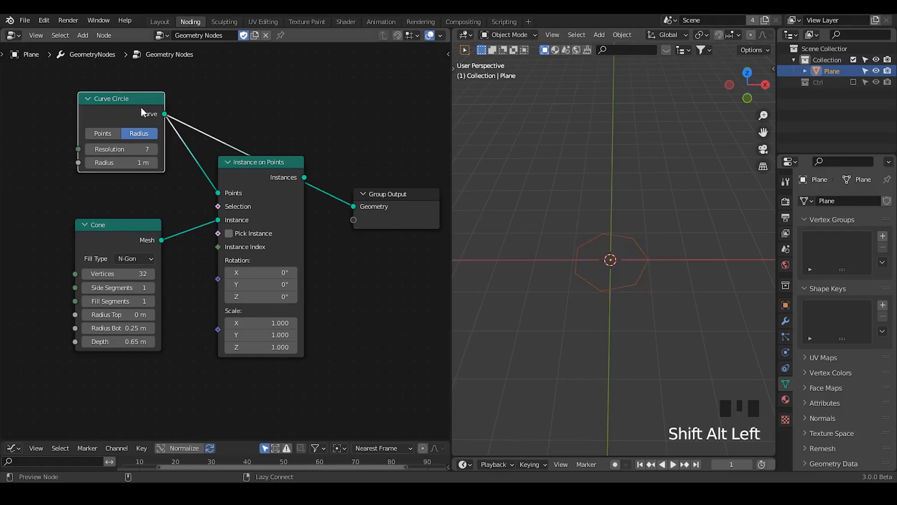
alt+shift+click(267, 171)
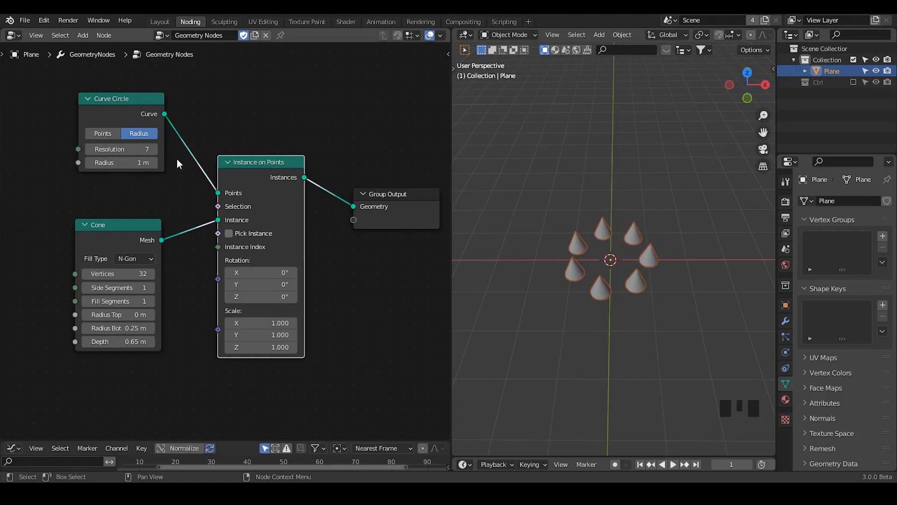
- Set the Curve Circle's resolution to 11
mouse_move(140, 149)
mouse_down()
mouse_move(168, 149)
mouse_move(145, 149)
mouse_move(154, 149)
mouse_up()
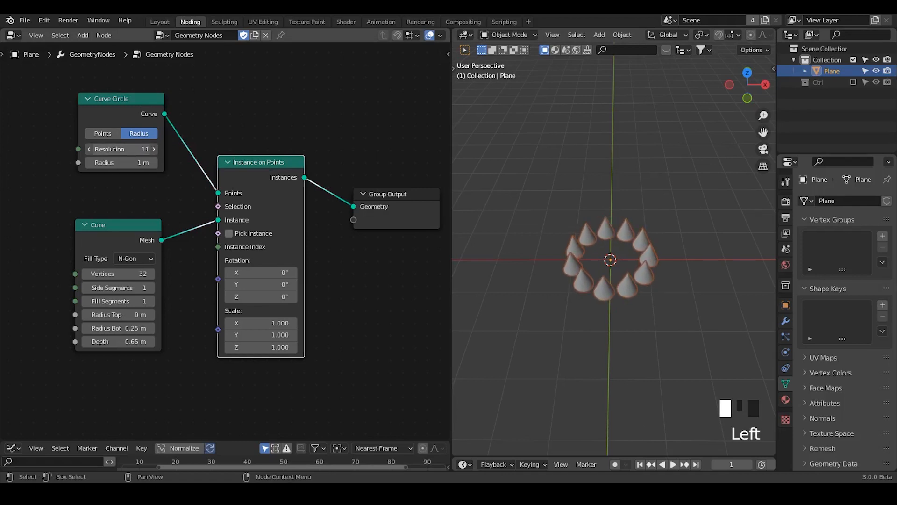
middle_drag(608, 269, 612, 229)
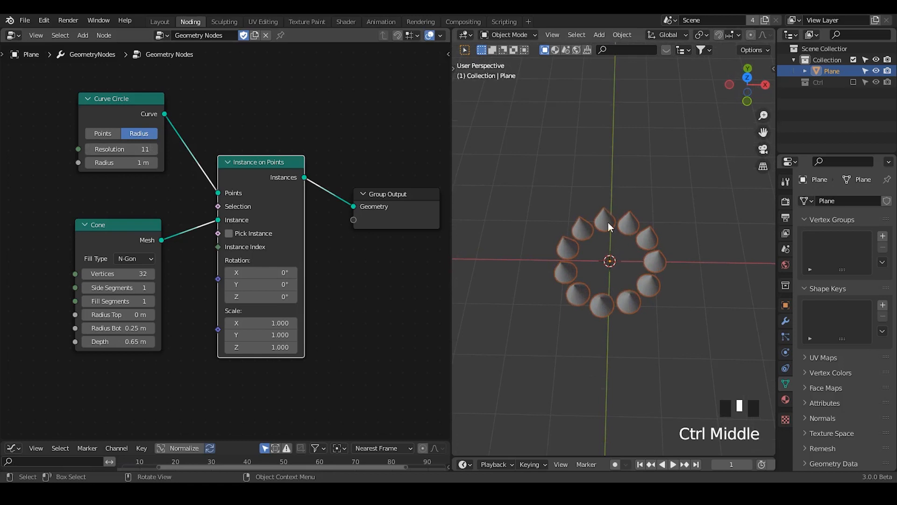
- Draw a small cross annotation above the rear cone in the viewport
mouse_move(626, 234)
middle_down()
mouse_move(627, 253)
mouse_move(597, 224)
mouse_move(597, 210)
middle_up()
key(d)
drag(602, 204, 616, 216)
drag(618, 195, 597, 223)
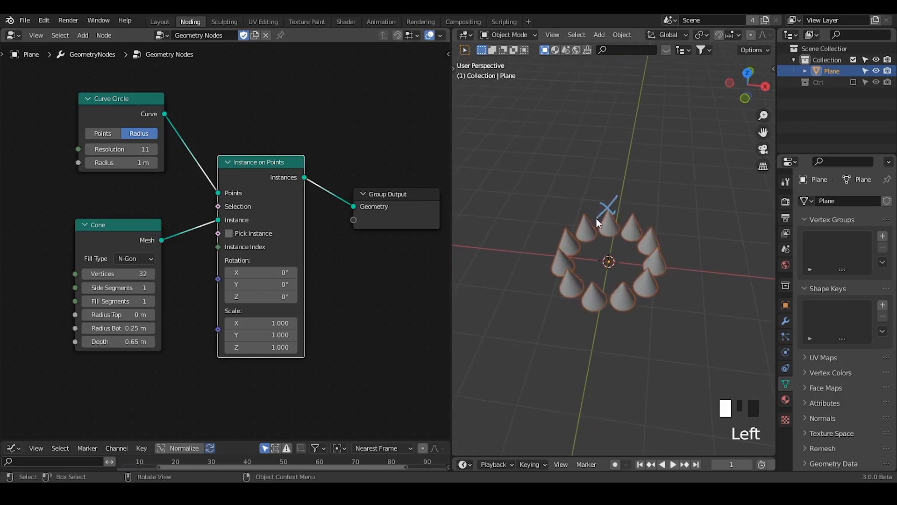
- Remove the cross annotation and draw two arrows pointing outward from the two rear cones
middle_drag(598, 223, 601, 210)
key(d)
key(d)
mouse_move(612, 199)
mouse_down()
mouse_move(608, 105)
mouse_move(615, 123)
mouse_up()
key(d)
mouse_move(632, 198)
mouse_down()
mouse_move(663, 133)
mouse_move(666, 145)
mouse_up()
key(d)
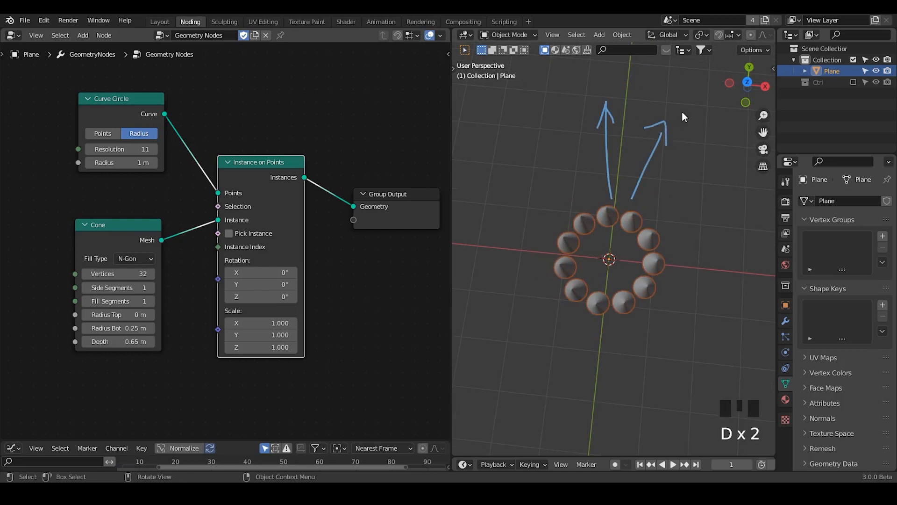
key(d)
key(d)
key(d)
key(d)
key(d)
key(d)
key(d)
key(d)
key(d)
key(d)
middle_drag(609, 289, 649, 229)
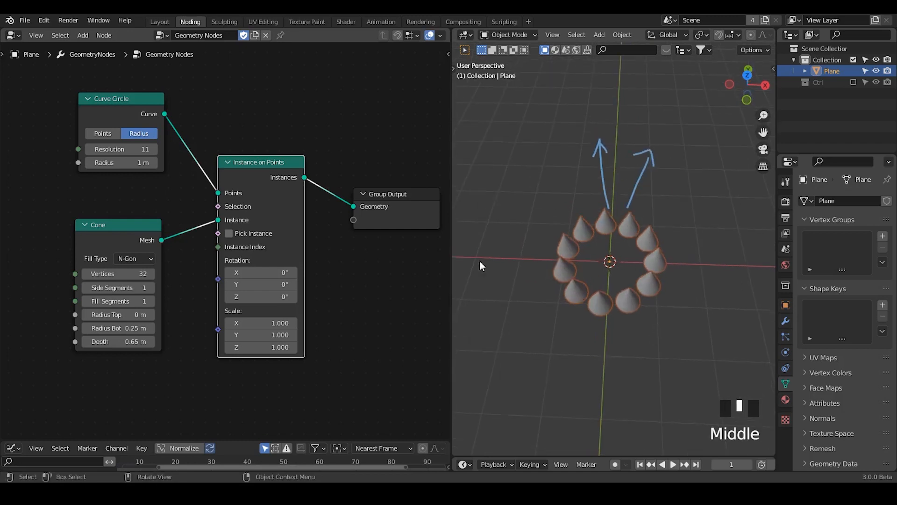
- Add an Align Euler to Vector node and place it below the Cone node
middle_drag(145, 255, 201, 177)
drag(201, 178, 195, 152)
key(ctrl+a)
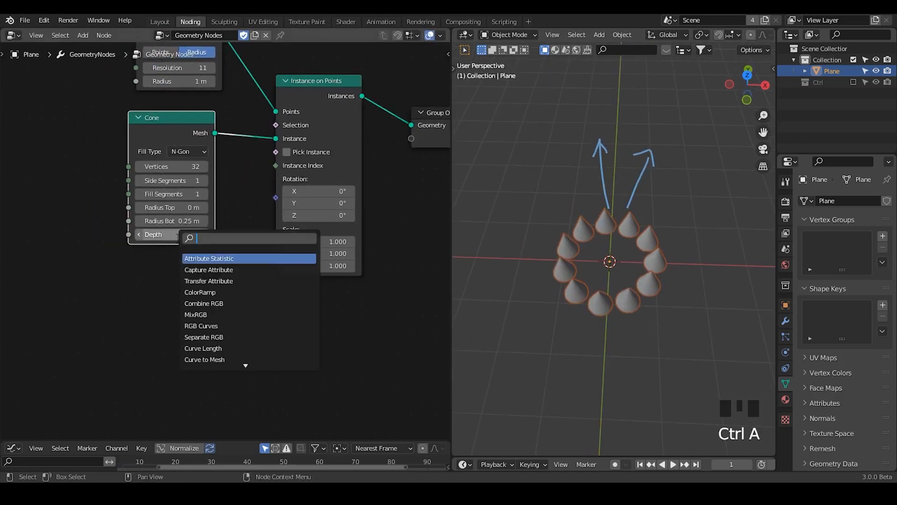
text(align)
key(Return)
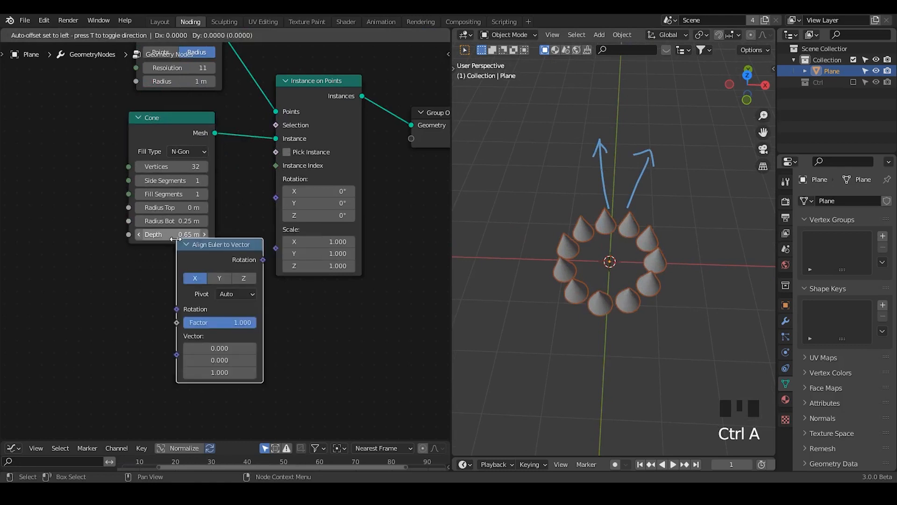
click(123, 259)
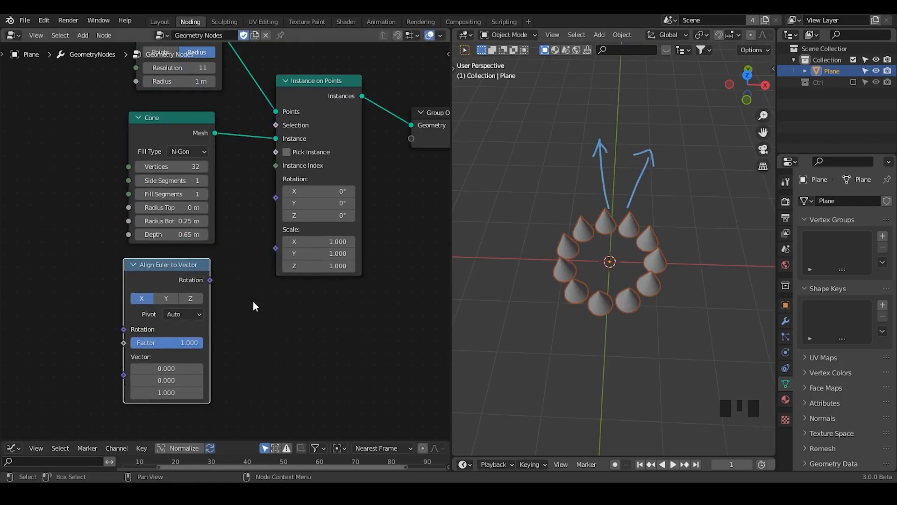
- Mark the Align Euler to Vector node's title with a freehand annotation and erase it
middle_drag(260, 320, 245, 278)
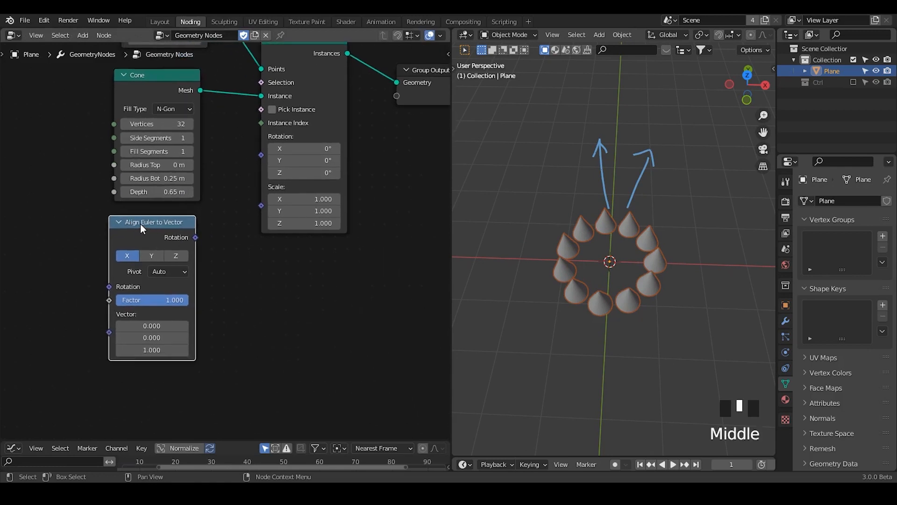
mouse_move(137, 225)
mouse_down()
mouse_move(161, 205)
mouse_move(141, 215)
mouse_move(187, 198)
mouse_up()
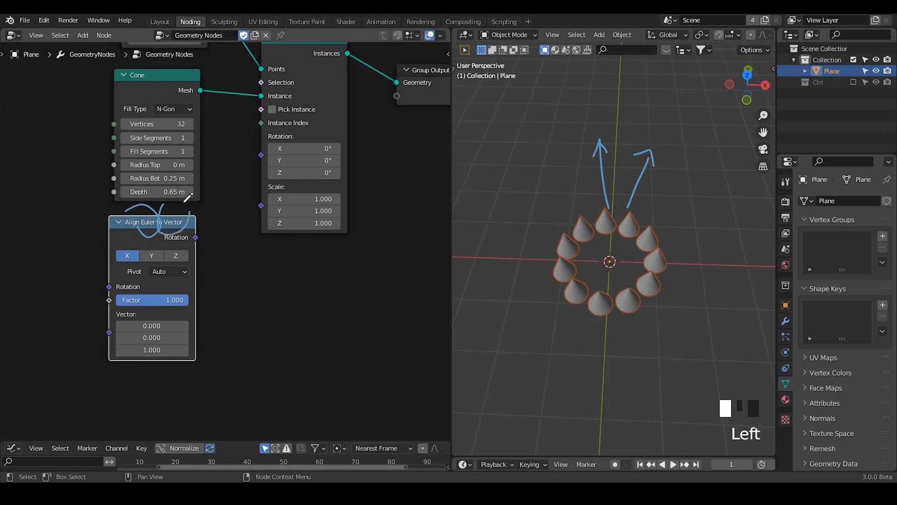
right_drag(183, 203, 120, 240)
- Add a Combine XYZ node and place it below the Instance on Points node
key(ctrl+a)
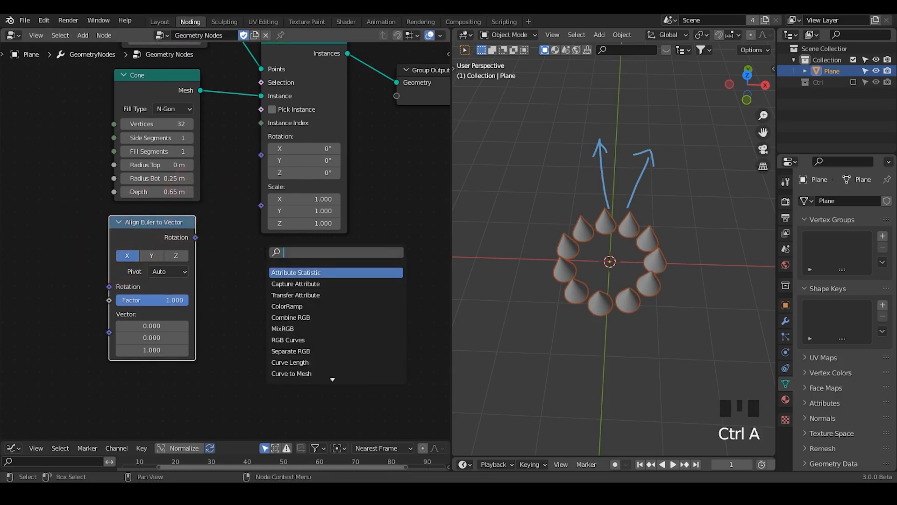
text(combine)
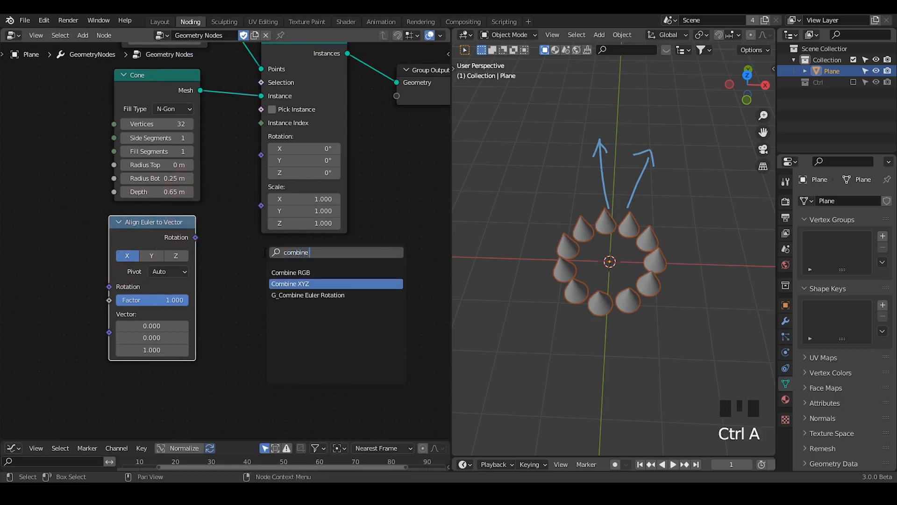
key(Return)
click(264, 253)
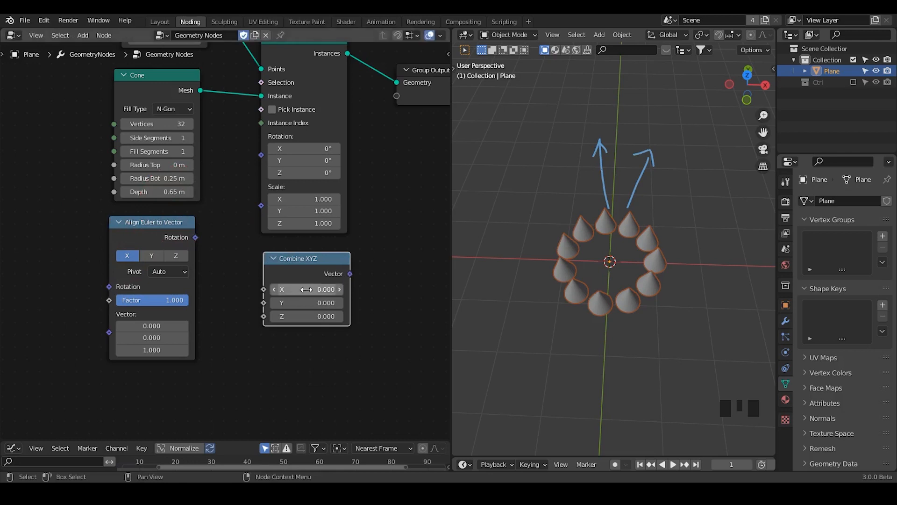
- Set the Combine XYZ values to X 10.6, Y 12.1 and Z 26.6
drag(300, 288, 350, 288)
drag(284, 304, 333, 317)
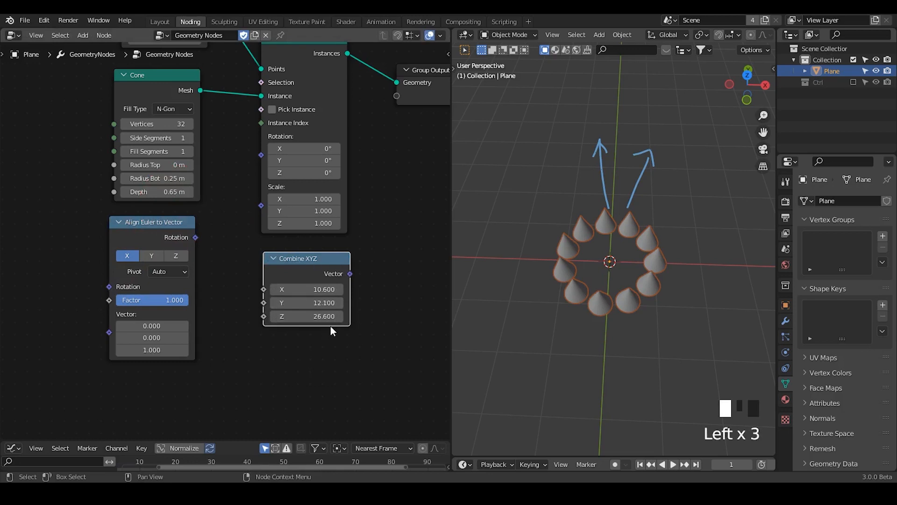
middle_drag(363, 294, 360, 297)
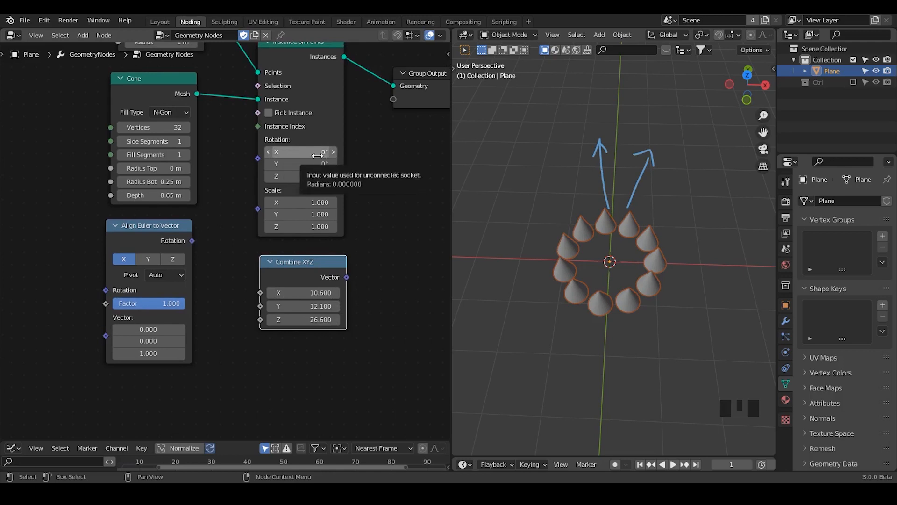
- Set the X rotation of Instance on Points to 180° to flip the cones
middle_drag(633, 317, 629, 292)
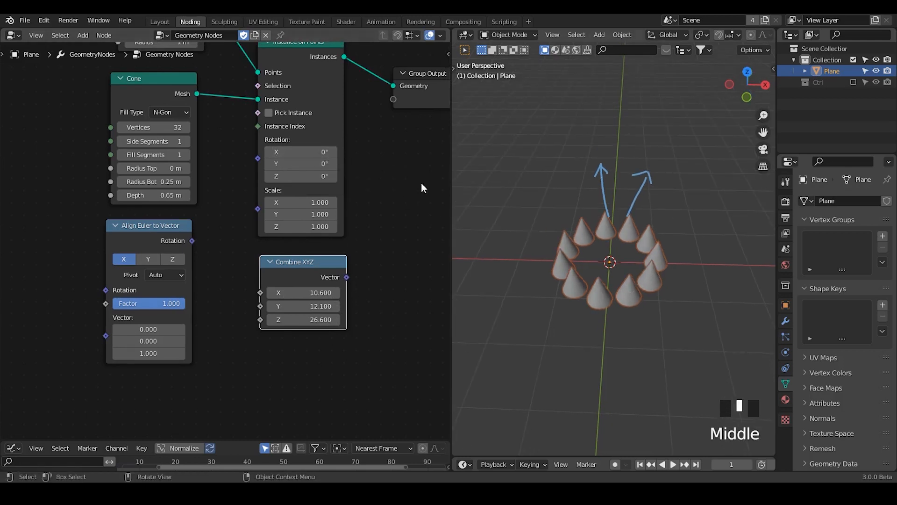
click(299, 151)
text(180)
key(Return)
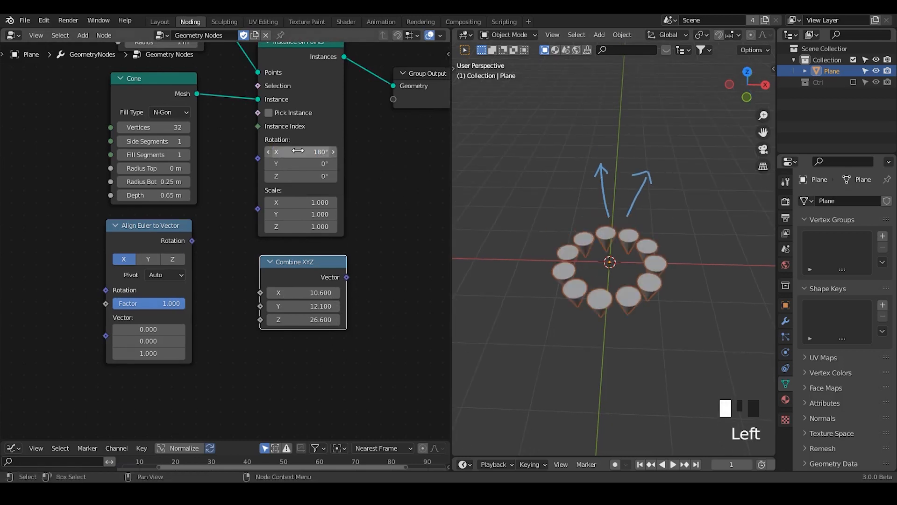
middle_drag(632, 329, 629, 311)
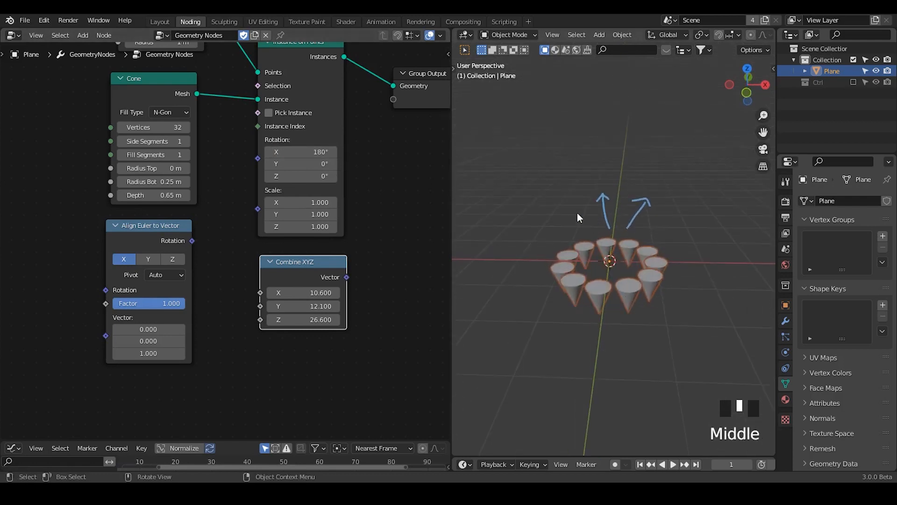
- Try an X rotation of 147° on Instance on Points and return it to 180°
mouse_move(301, 152)
mouse_down()
mouse_move(287, 151)
mouse_move(325, 152)
mouse_move(292, 152)
mouse_move(322, 151)
mouse_move(304, 151)
mouse_up()
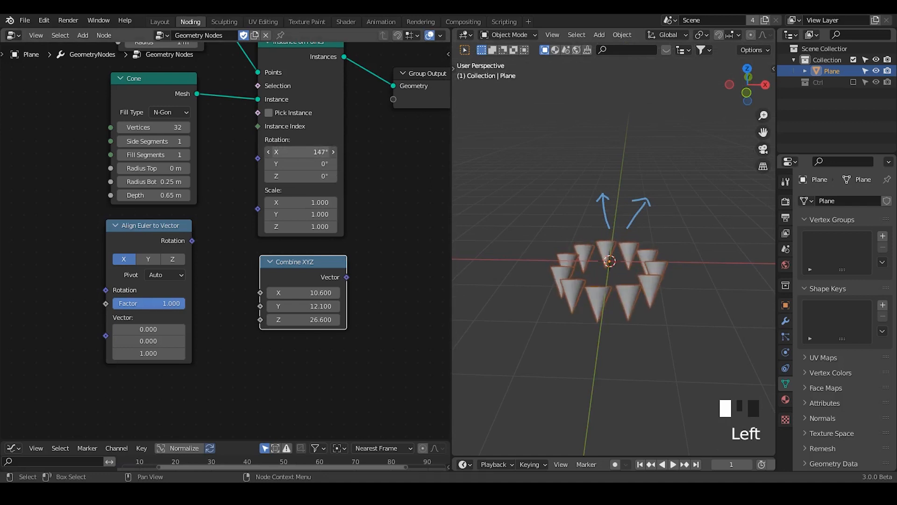
click(303, 151)
text(180)
key(Return)
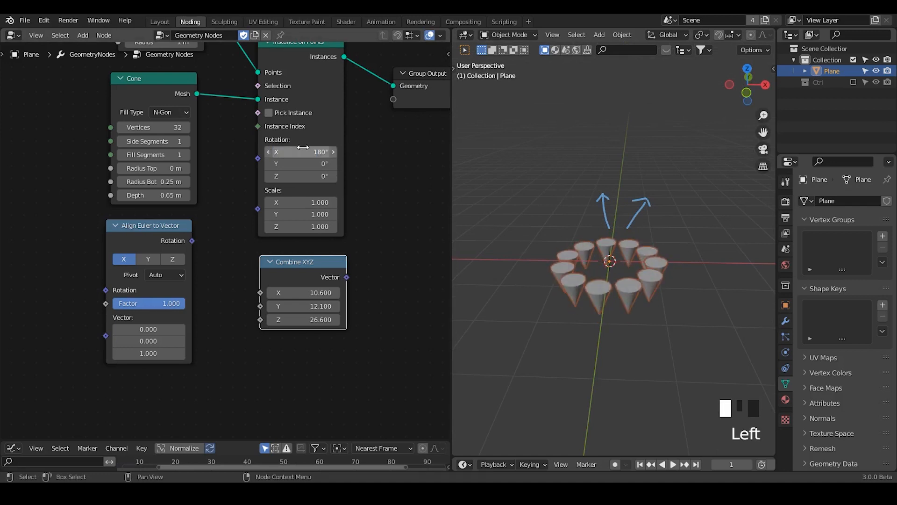
- Reset all Combine XYZ values to 0 and set its X value to 180
drag(319, 293, 319, 320)
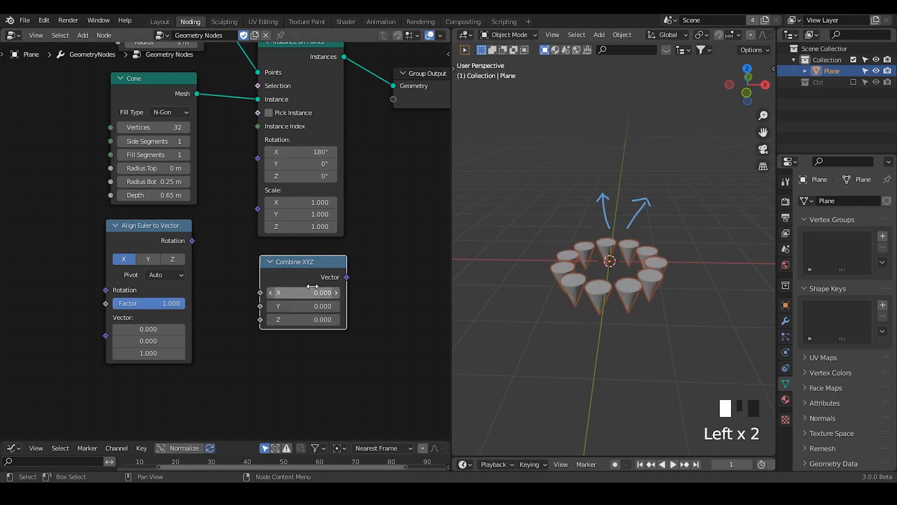
click(316, 291)
text(180)
key(Return)
- Connect the Combine XYZ vector to the Rotation input of Instance on Points, and cut that link
drag(346, 277, 258, 160)
middle_drag(630, 289, 631, 316)
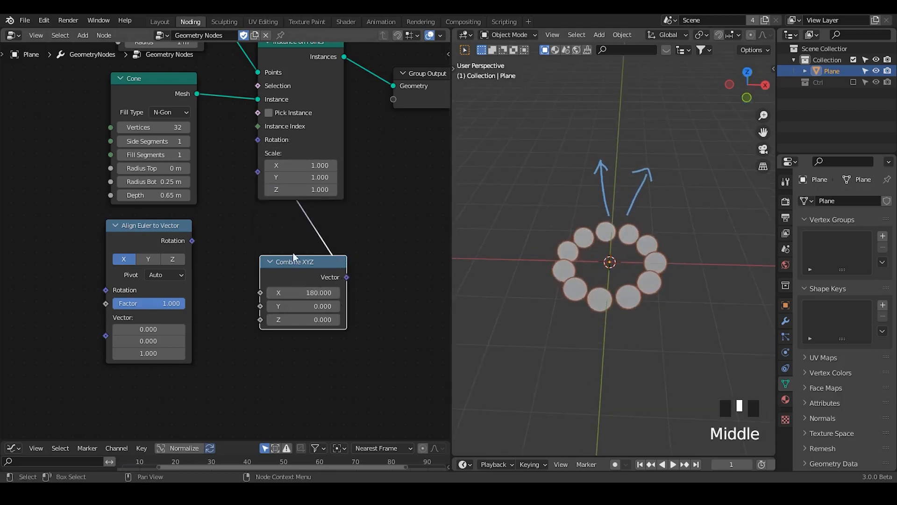
ctrl+right_drag(328, 220, 305, 235)
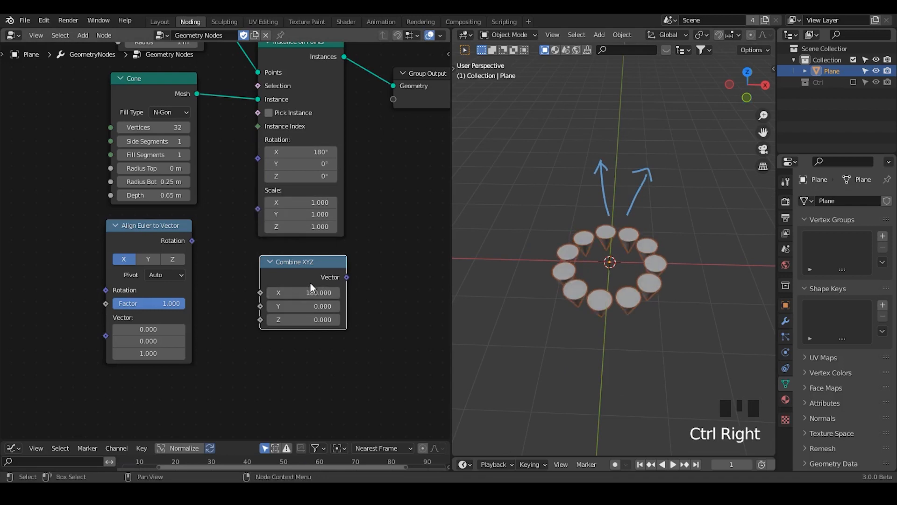
- Write freehand notes beside the nodes showing radians converting to degrees and π = 180
middle_drag(351, 275, 263, 269)
mouse_move(276, 224)
mouse_down()
mouse_move(294, 186)
mouse_move(318, 209)
mouse_move(355, 201)
mouse_up()
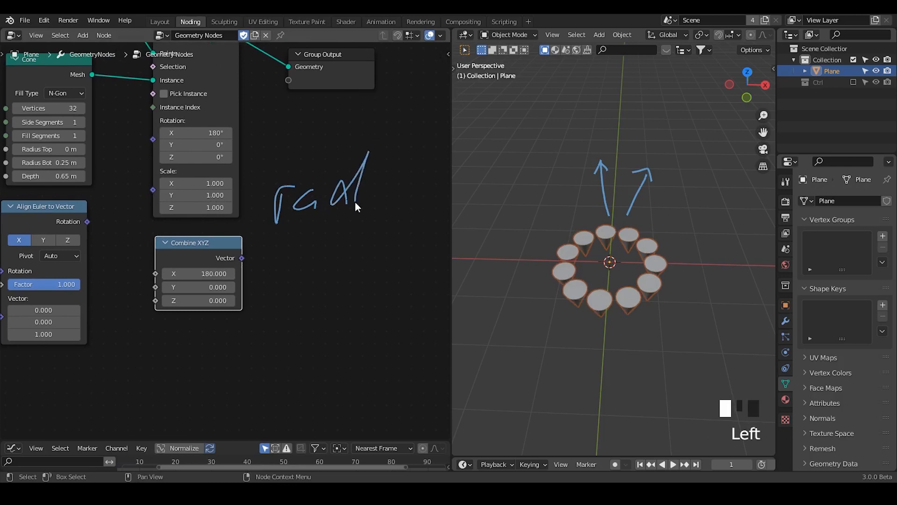
mouse_move(340, 236)
mouse_down()
mouse_move(377, 257)
mouse_move(357, 266)
mouse_move(381, 303)
mouse_up()
mouse_move(386, 265)
mouse_down()
mouse_move(379, 311)
mouse_move(389, 319)
mouse_up()
mouse_move(197, 357)
mouse_down()
mouse_move(233, 347)
mouse_move(216, 365)
mouse_move(233, 374)
mouse_up()
drag(256, 346, 275, 353)
drag(242, 365, 286, 373)
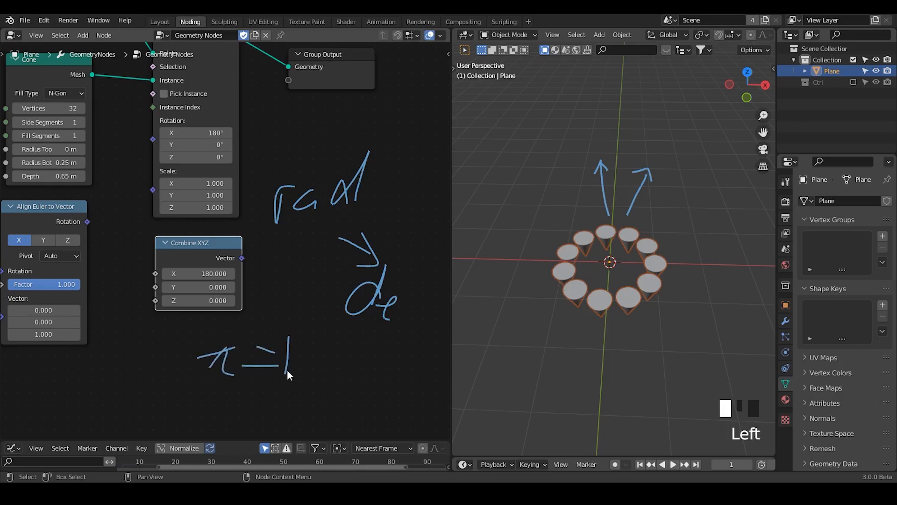
mouse_move(317, 322)
mouse_down()
mouse_move(300, 360)
mouse_move(323, 347)
mouse_up()
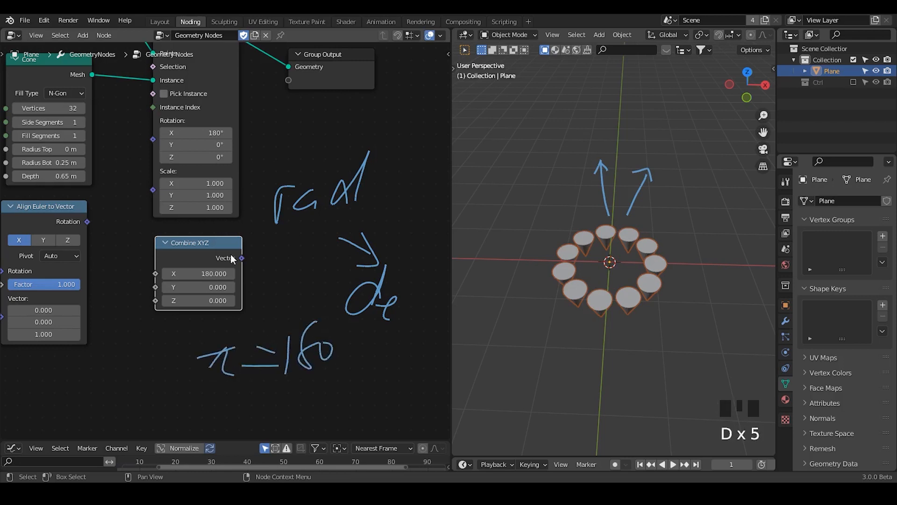
- Link the Combine XYZ vector to the Rotation input of Instance on Points and set its X value to pi
drag(241, 258, 153, 139)
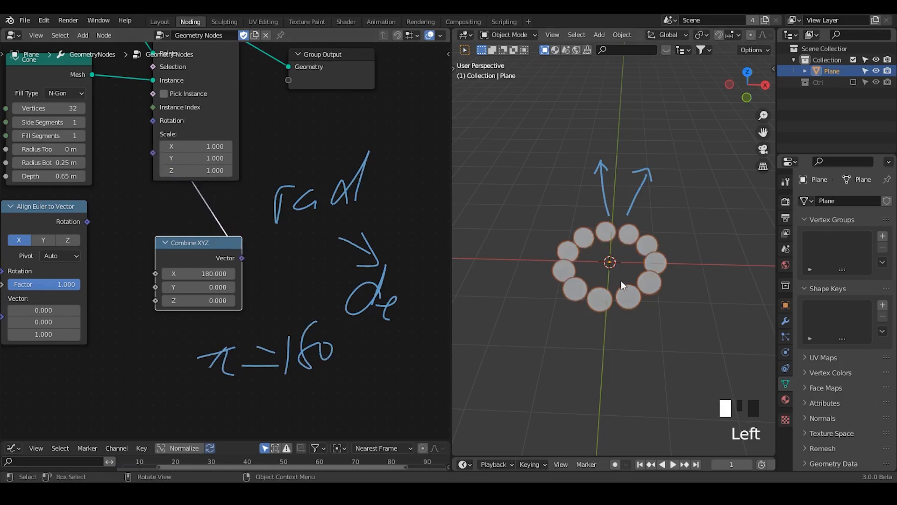
middle_drag(620, 286, 626, 276)
click(214, 273)
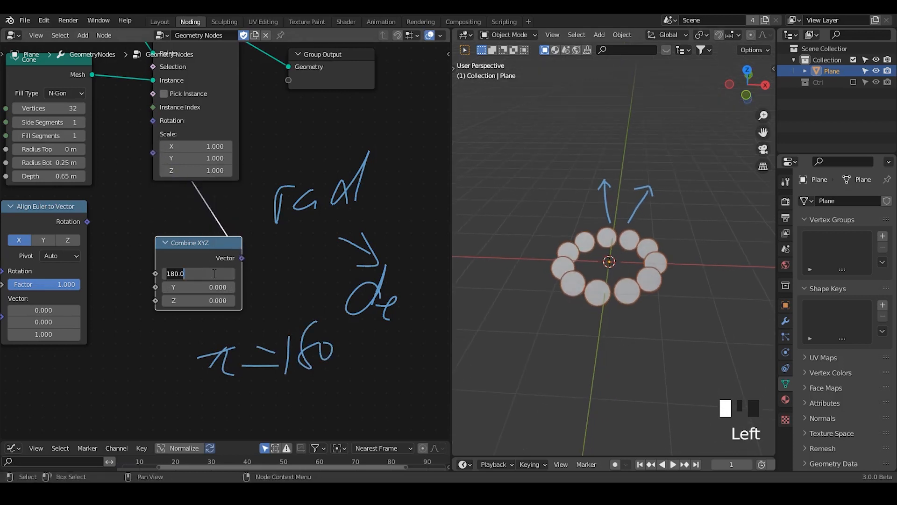
text(pi)
key(Return)
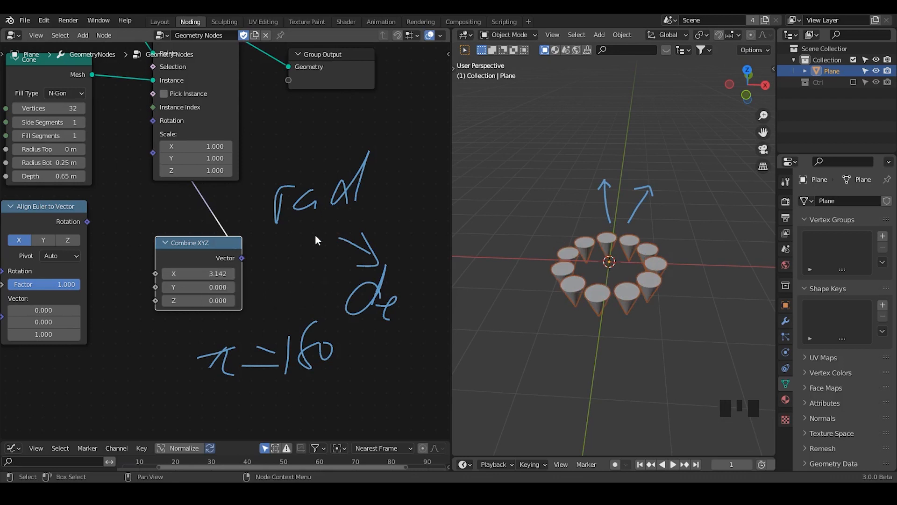
- Erase the node editor notes and viewport arrows, and cut the link from Combine XYZ to the Rotation input
mouse_move(211, 271)
right_down()
mouse_move(411, 130)
mouse_move(311, 330)
mouse_move(206, 370)
right_up()
middle_drag(162, 269, 264, 309)
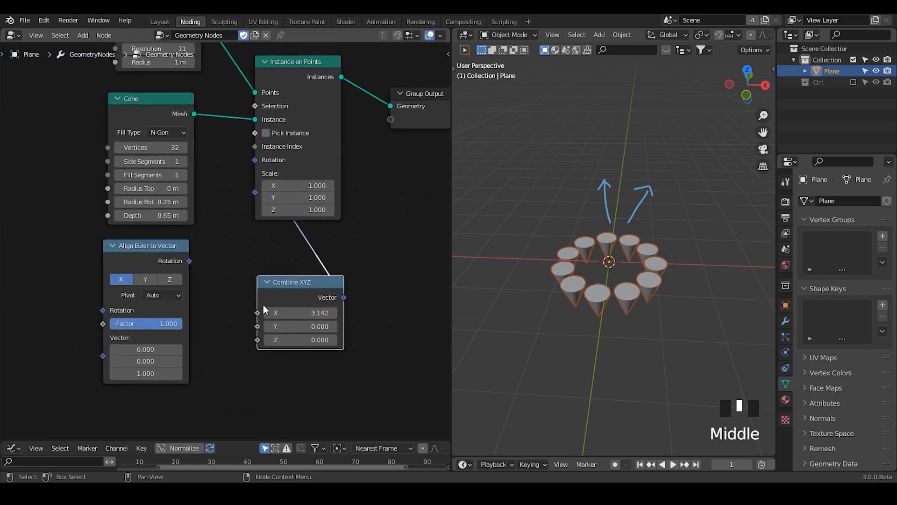
ctrl+right_drag(334, 242, 266, 279)
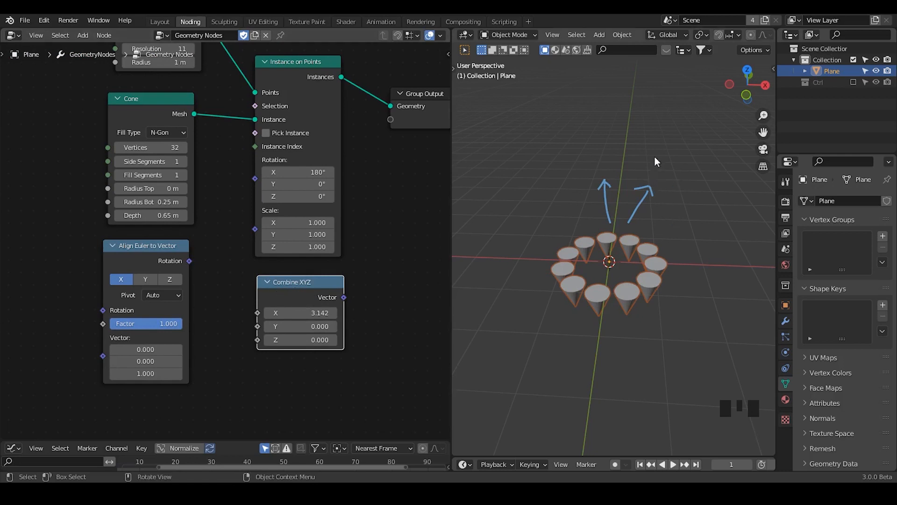
mouse_move(654, 161)
right_down()
mouse_move(663, 205)
mouse_move(678, 170)
right_up()
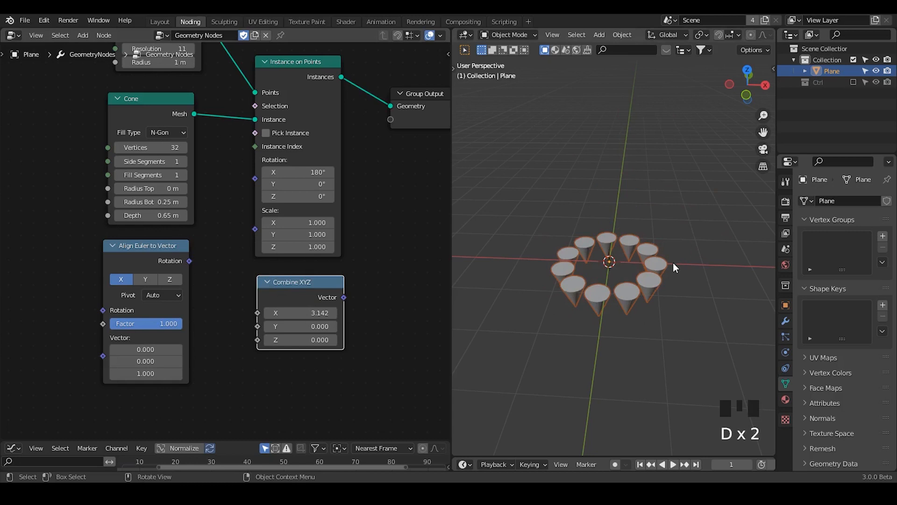
- Link the Align Euler to Vector Rotation output to the Rotation input of Instance on Points and mark an X beside the cones
key(shift+alt+q)
mouse_move(189, 264)
mouse_down()
mouse_move(253, 182)
mouse_move(185, 246)
mouse_up()
middle_drag(603, 243, 588, 225)
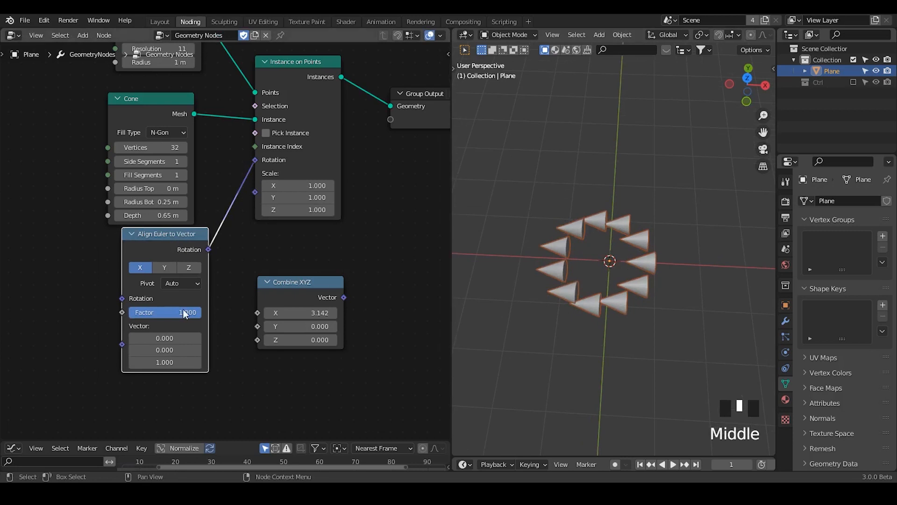
mouse_move(539, 234)
mouse_down()
mouse_move(547, 257)
mouse_move(531, 264)
mouse_up()
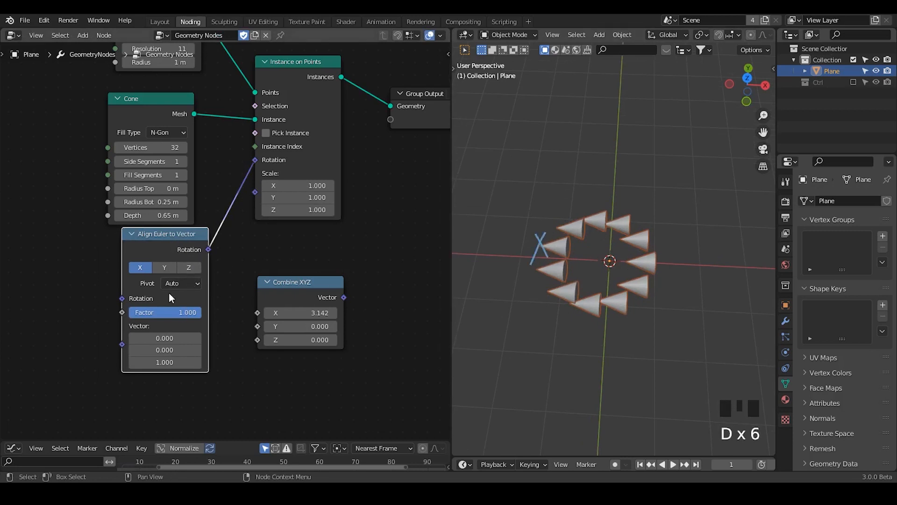
- Set the Align Euler to Vector axis to Z and erase the X mark beside the cones
click(190, 271)
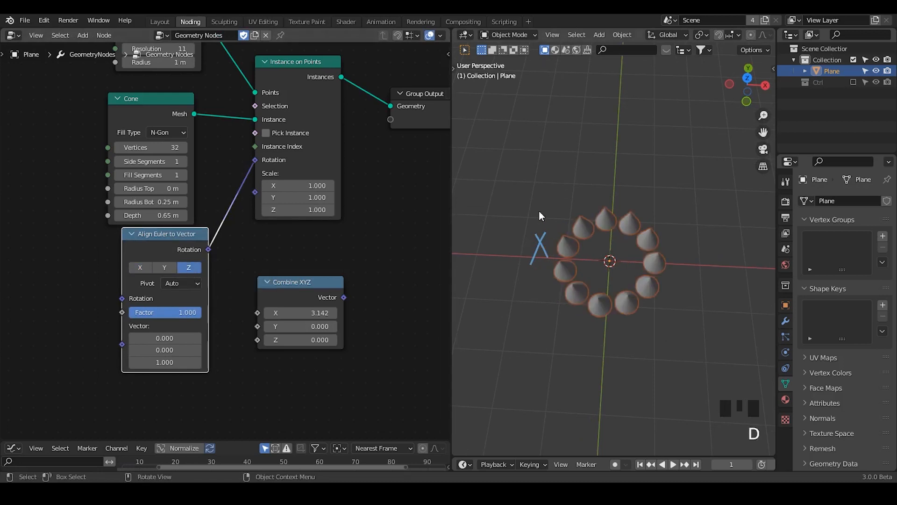
right_drag(540, 212, 518, 298)
middle_drag(521, 302, 629, 343)
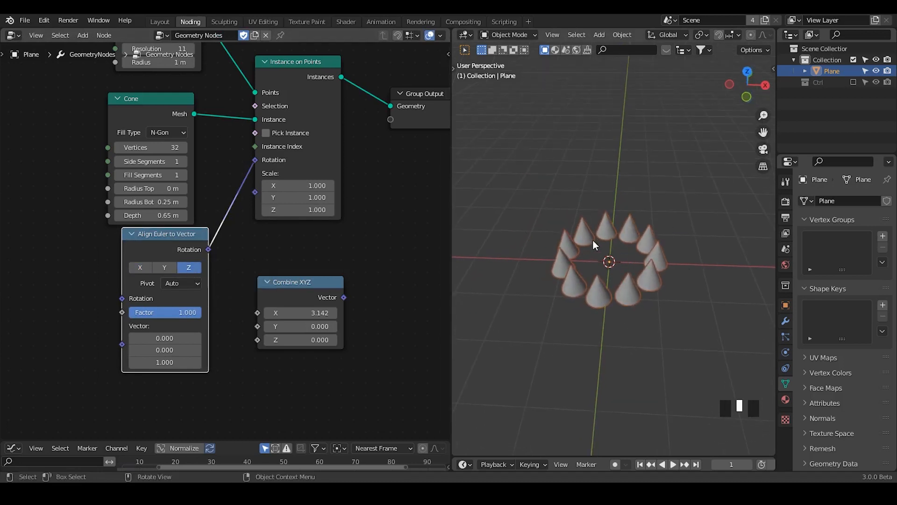
- Detach Align Euler to Vector from Instance on Points, set the instance X rotation to 0°, and reconnect it to the Rotation input
drag(255, 160, 231, 200)
click(294, 172)
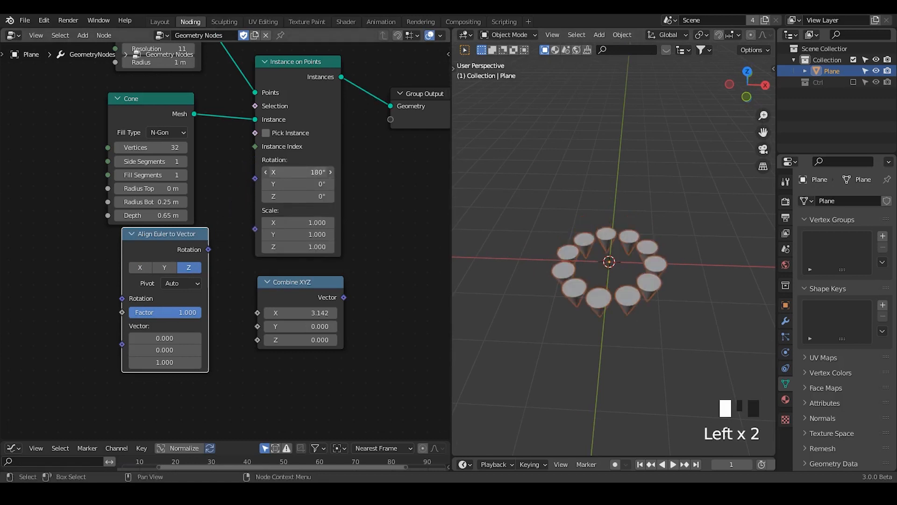
text(0)
key(Return)
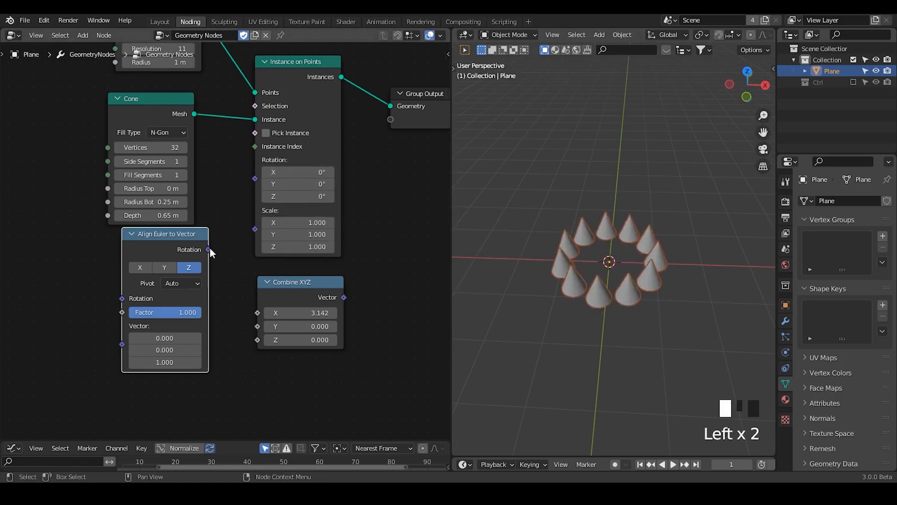
drag(209, 249, 254, 177)
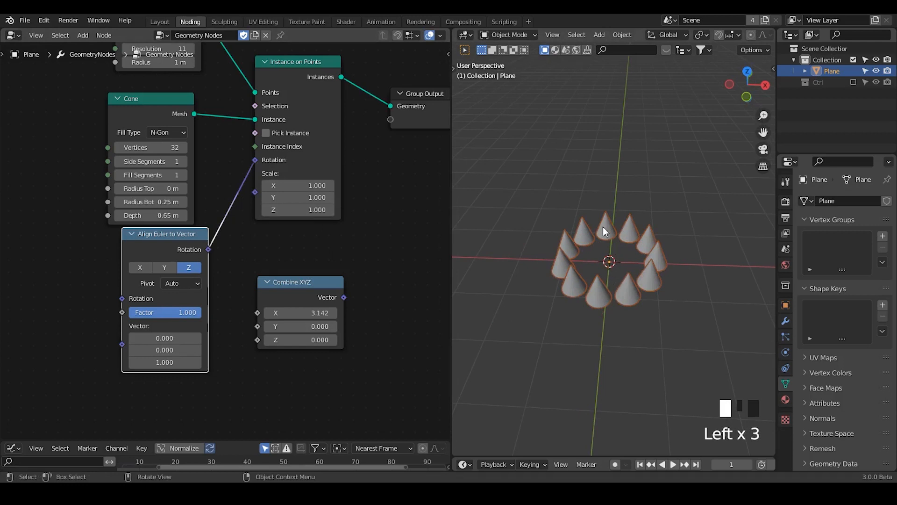
- Mark a cone tip with an X, set the Align Euler vector to X 1.1 and Z 0, and erase the mark
key(d)
mouse_move(575, 210)
mouse_down()
mouse_move(586, 222)
mouse_move(576, 222)
mouse_up()
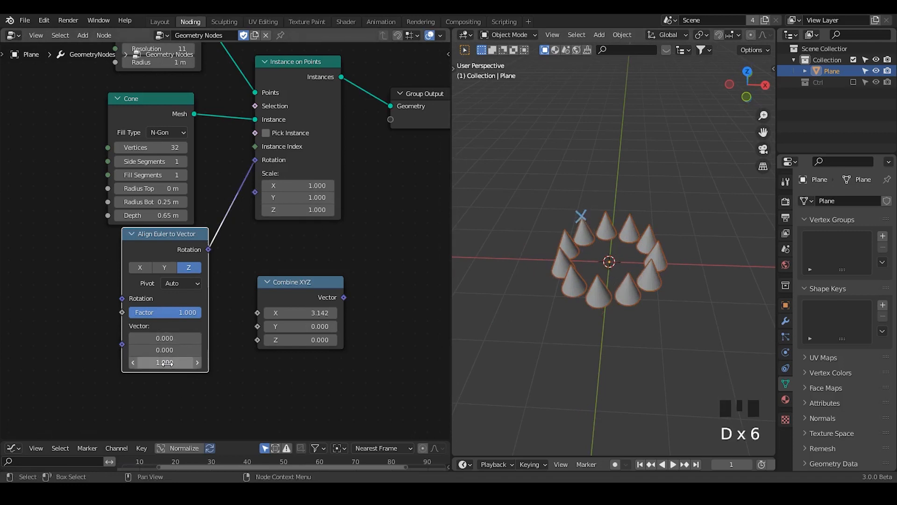
drag(164, 363, 144, 363)
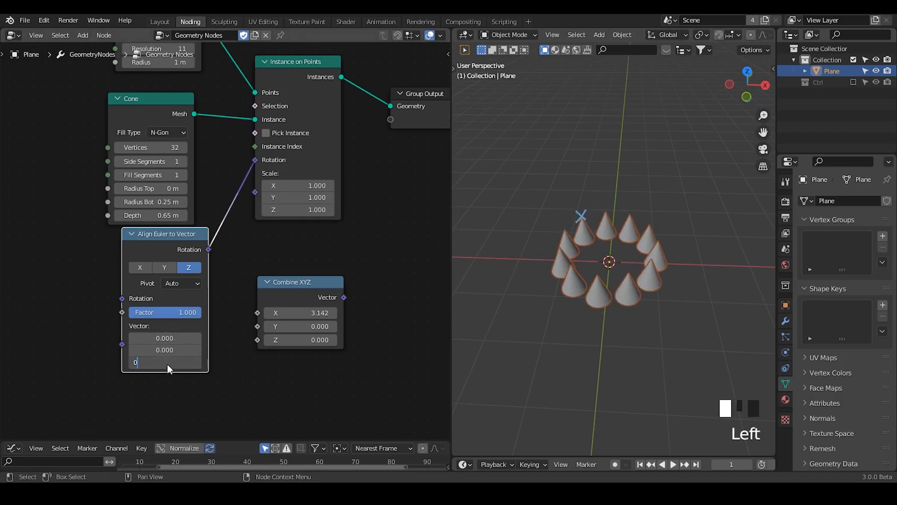
click(163, 338)
drag(164, 338, 187, 337)
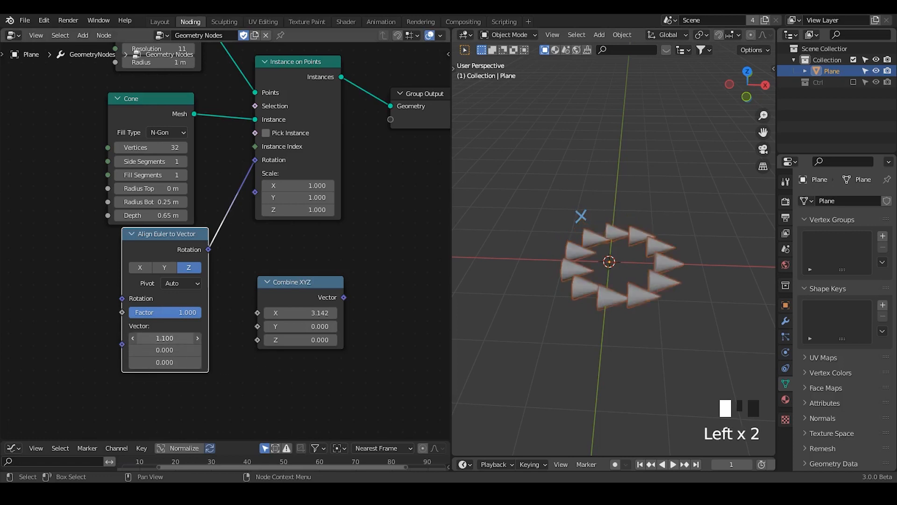
middle_drag(649, 289, 650, 335)
right_drag(581, 222, 601, 168)
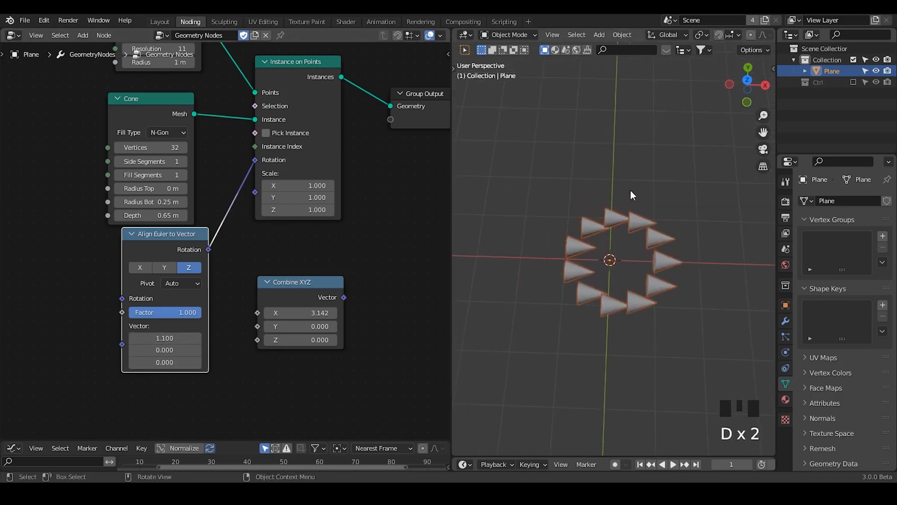
- Draw an arrow along positive X, lower the vector's X value below zero, and draw a second arrow along negative X
mouse_move(608, 183)
mouse_down()
mouse_move(679, 182)
mouse_move(673, 201)
mouse_up()
click(165, 338)
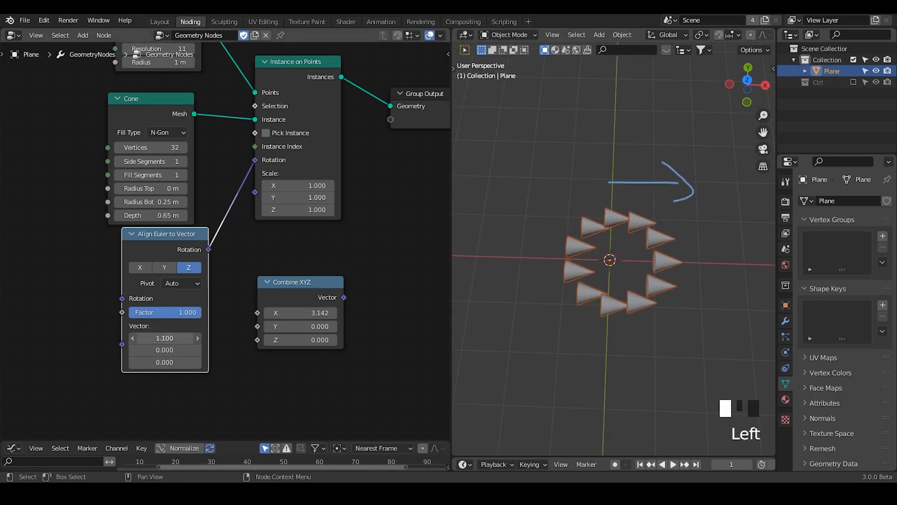
drag(165, 338, 127, 338)
drag(622, 145, 518, 145)
mouse_move(550, 120)
mouse_down()
mouse_move(518, 148)
mouse_move(550, 163)
mouse_up()
- Reset the vector's X to 0, raise its Y above zero, and draw an arrow along positive Y
click(167, 338)
text(0)
key(Return)
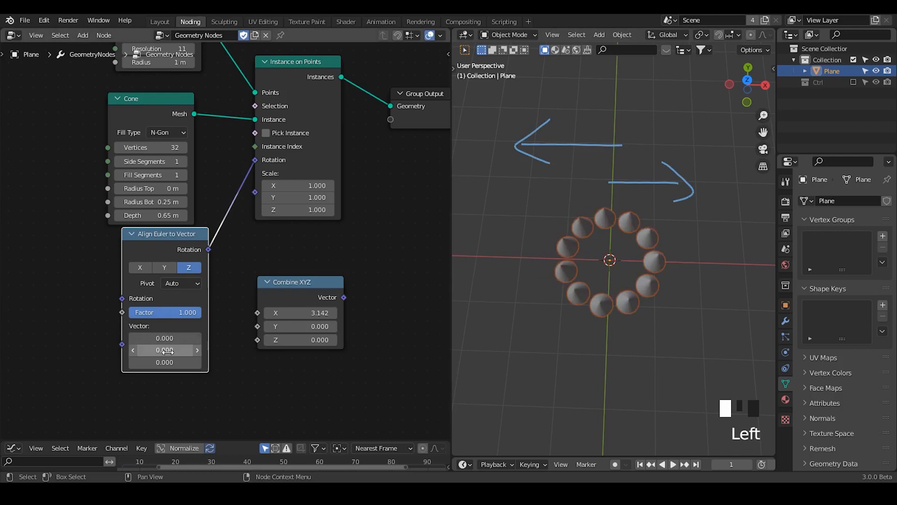
drag(167, 350, 182, 350)
mouse_move(617, 192)
mouse_down()
mouse_move(616, 97)
mouse_move(598, 131)
mouse_move(642, 130)
mouse_up()
- Set the vector's Y to -8.7 and draw an arrow along negative Y over the cones
drag(164, 350, 116, 351)
key(d)
drag(635, 250, 629, 325)
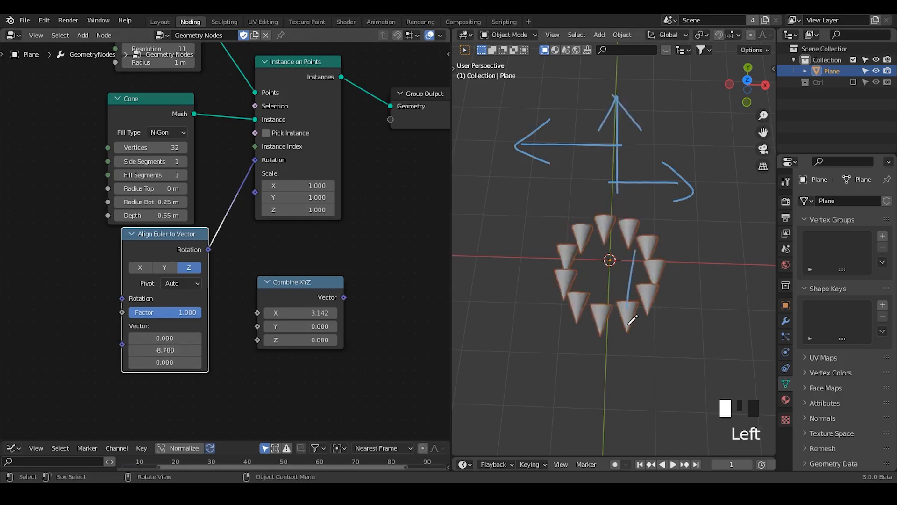
drag(606, 283, 680, 299)
- Erase all the direction arrows from the viewport
middle_drag(670, 366, 670, 335)
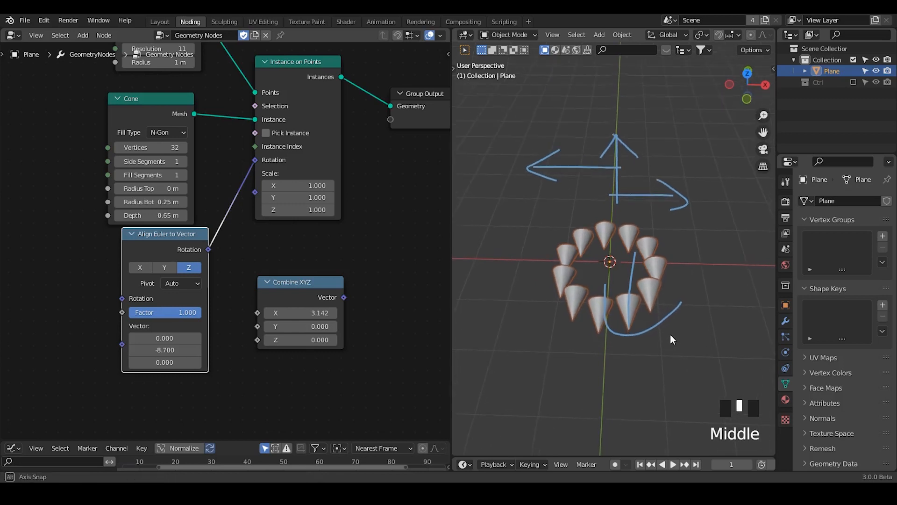
mouse_move(657, 128)
right_down()
mouse_move(607, 156)
mouse_move(637, 250)
mouse_move(675, 323)
right_up()
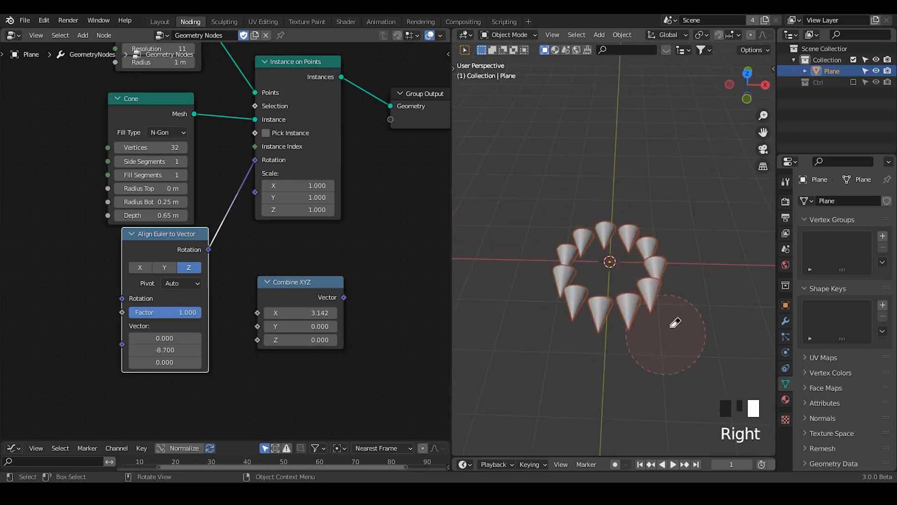
key(d)
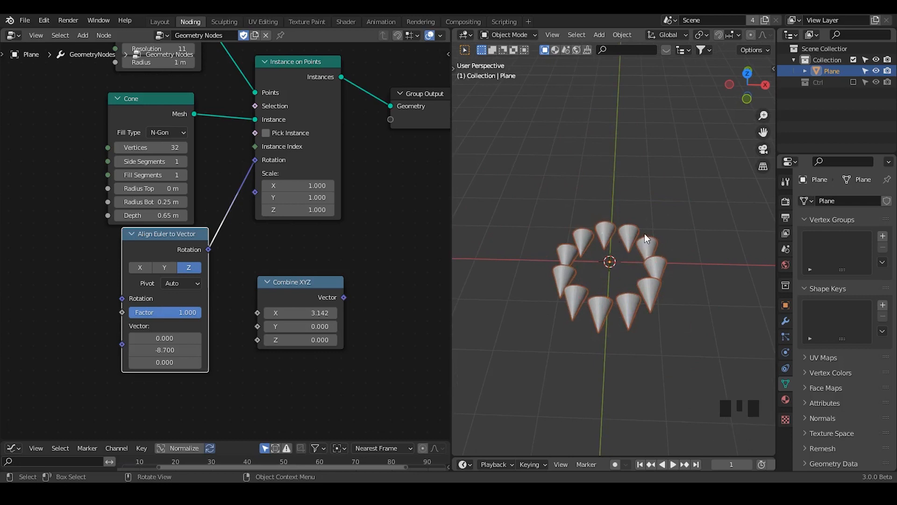
- Select the Curve Circle node, sketch an outward arrow from the cones, switch to the top view, and erase the arrow
middle_drag(204, 156, 209, 219)
click(177, 71)
key(d)
mouse_move(559, 223)
mouse_down()
mouse_move(516, 175)
mouse_move(544, 180)
mouse_up()
click(748, 74)
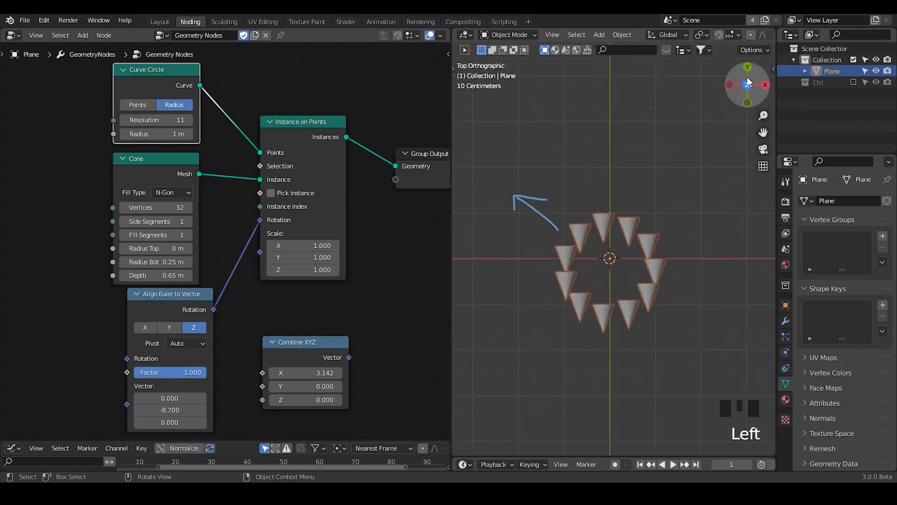
key(d)
mouse_move(561, 206)
right_down()
mouse_move(467, 255)
mouse_move(533, 236)
right_up()
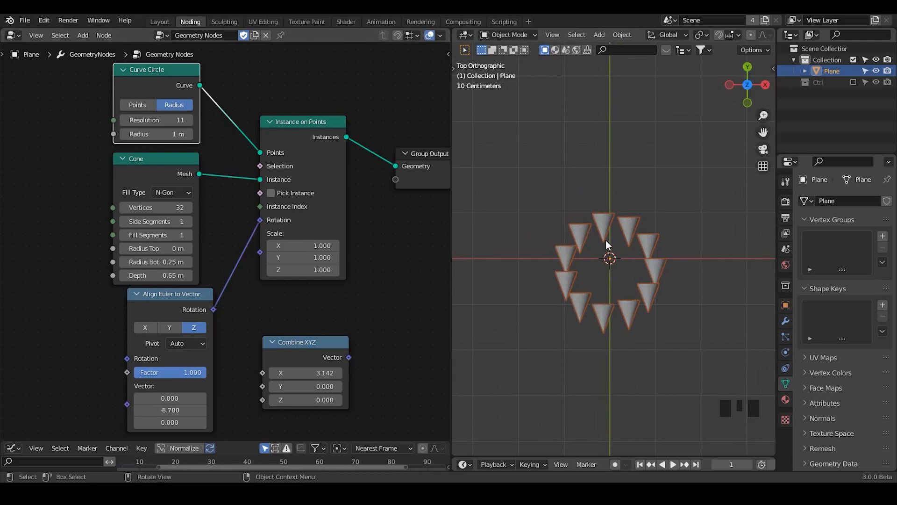
- Sketch a loop through the ring of cones, with one arrow pointing outward from it and another running along its tangent
mouse_move(604, 217)
mouse_down()
mouse_move(592, 219)
mouse_move(580, 317)
mouse_move(666, 259)
mouse_move(610, 217)
mouse_up()
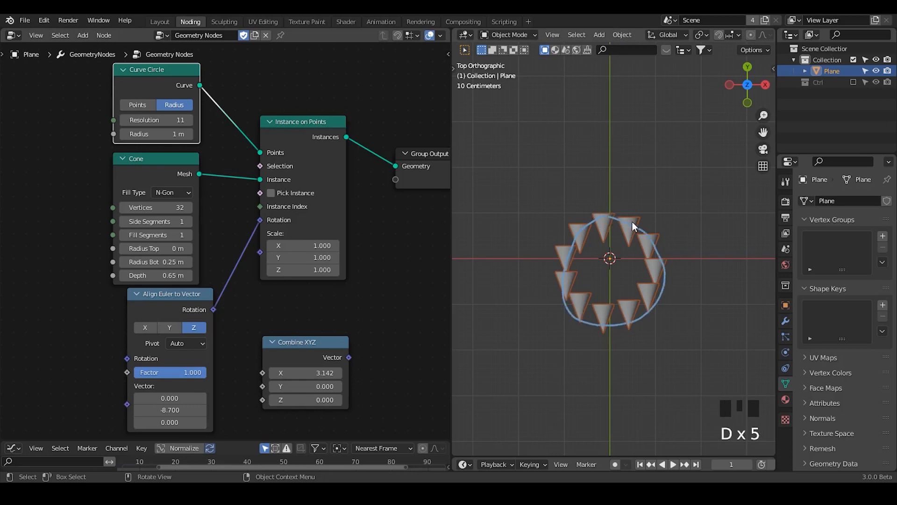
mouse_move(556, 221)
mouse_down()
mouse_move(483, 183)
mouse_move(535, 158)
mouse_up()
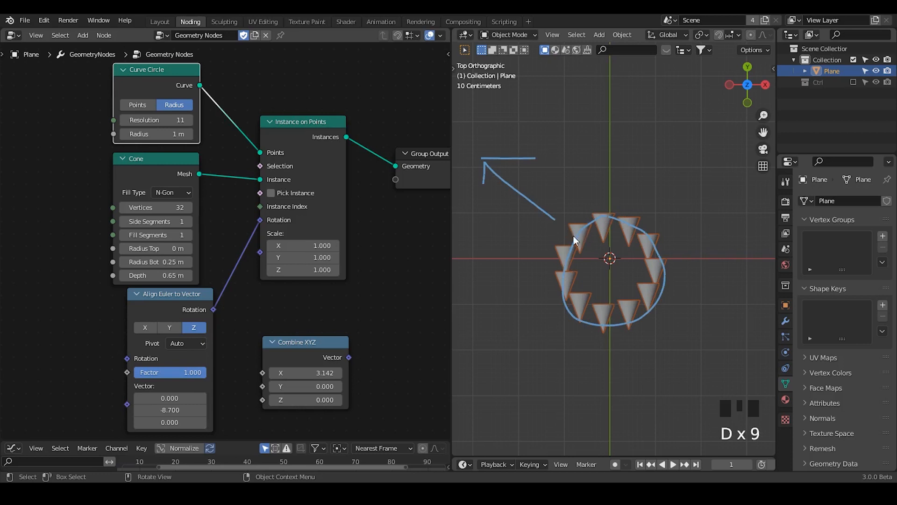
shift+middle_drag(583, 263, 594, 249)
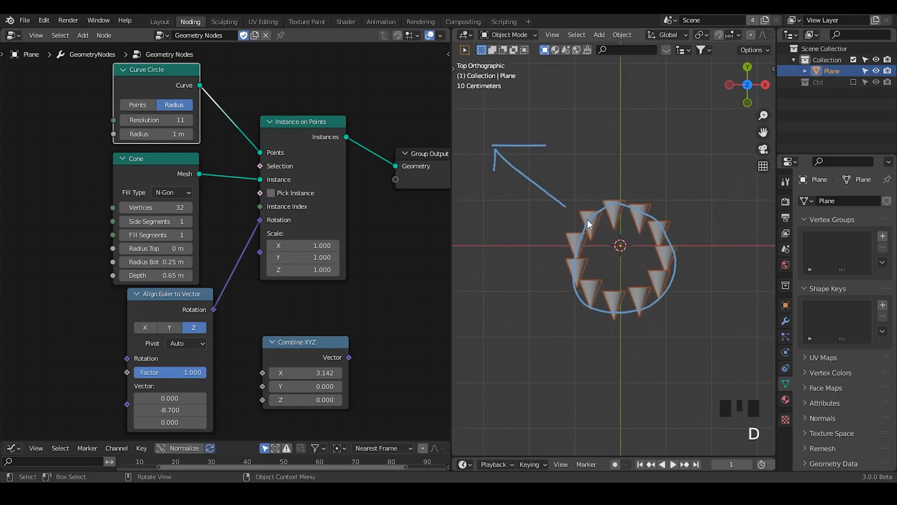
drag(568, 258, 526, 330)
drag(530, 292, 556, 317)
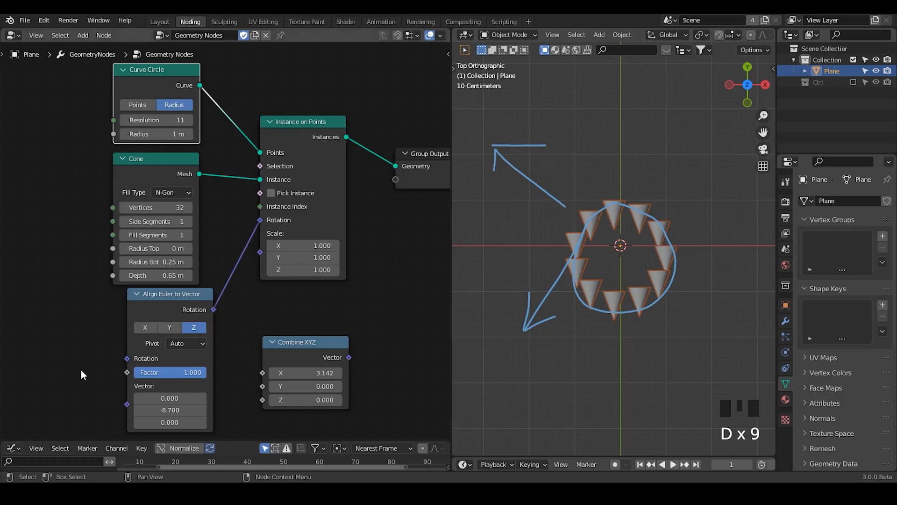
- Add a Normal node beside the Align Euler to Vector node
middle_drag(42, 329, 117, 248)
key(ctrl+a)
text(normal)
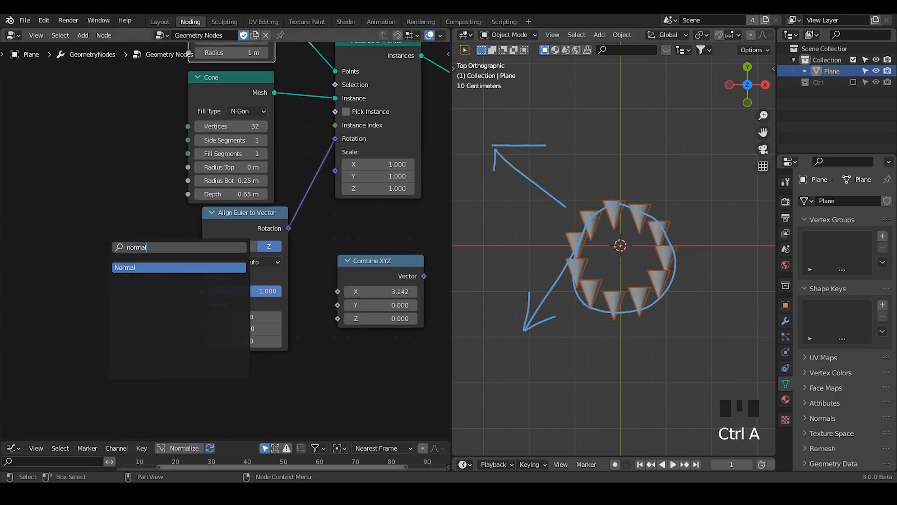
key(Return)
click(107, 247)
- Add a Curve Tangent node below the Normal node
key(ctrl+a)
text(c)
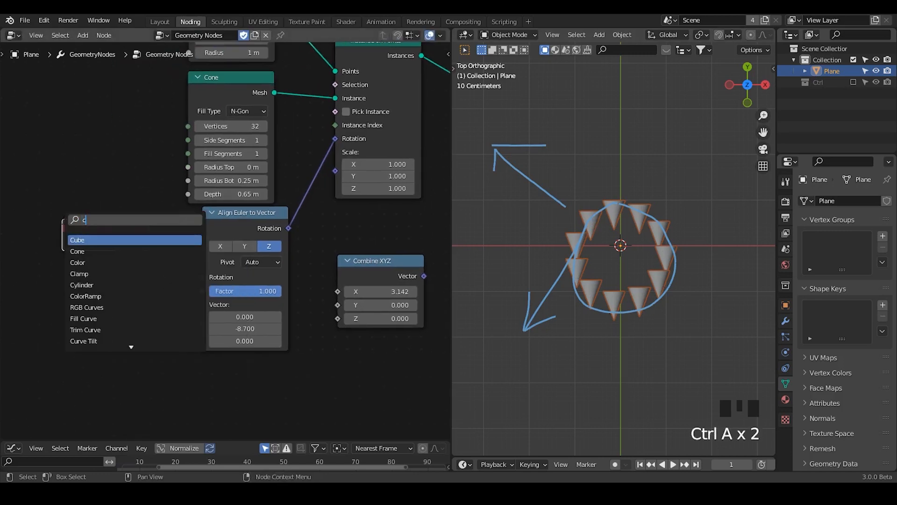
text(urve tang)
key(Return)
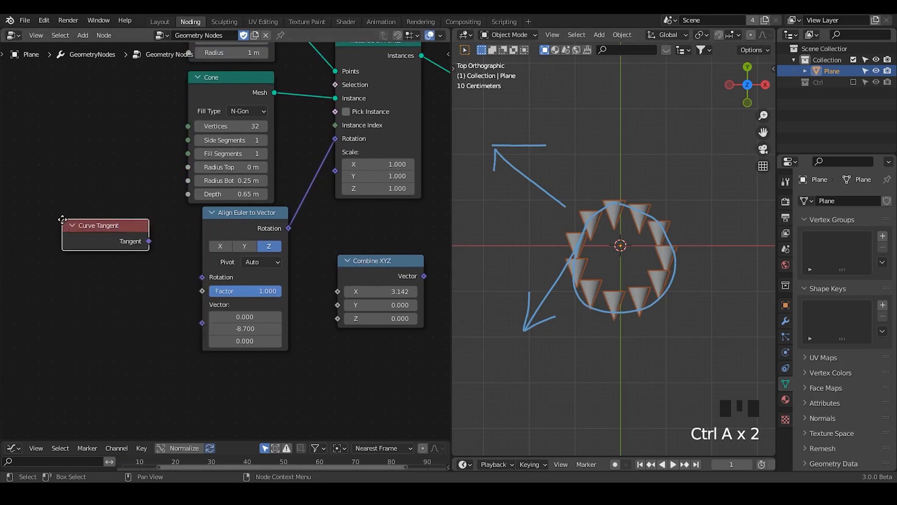
click(55, 252)
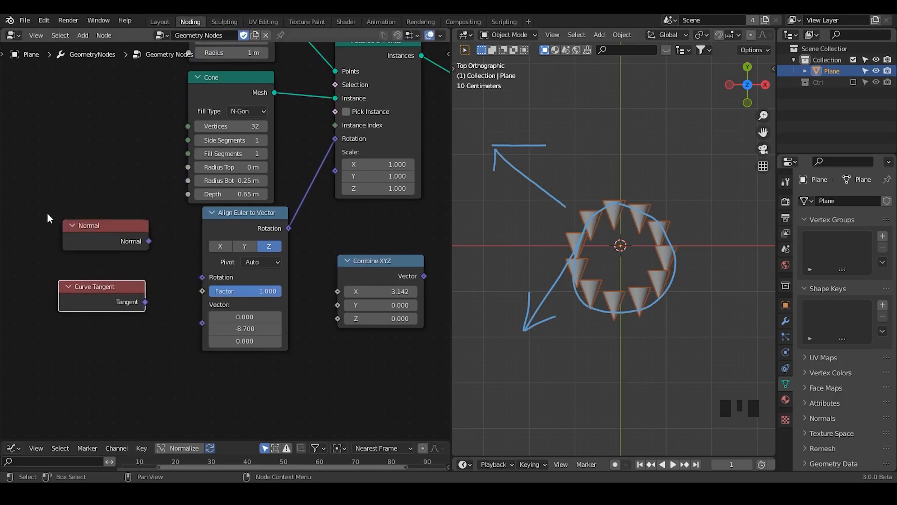
- Draw a frame around the Normal and Curve Tangent nodes and erase it again
mouse_move(46, 213)
mouse_down()
mouse_move(47, 328)
mouse_move(58, 210)
mouse_move(159, 207)
mouse_move(158, 316)
mouse_up()
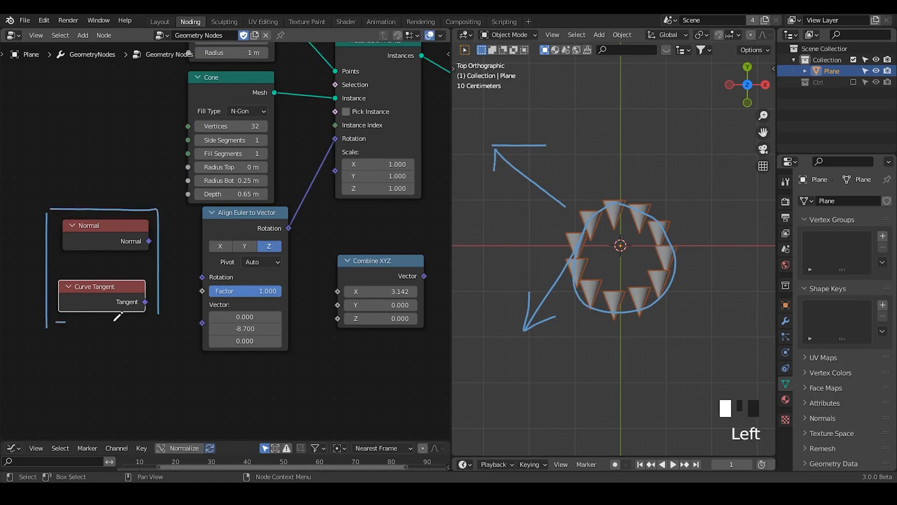
drag(57, 322, 158, 319)
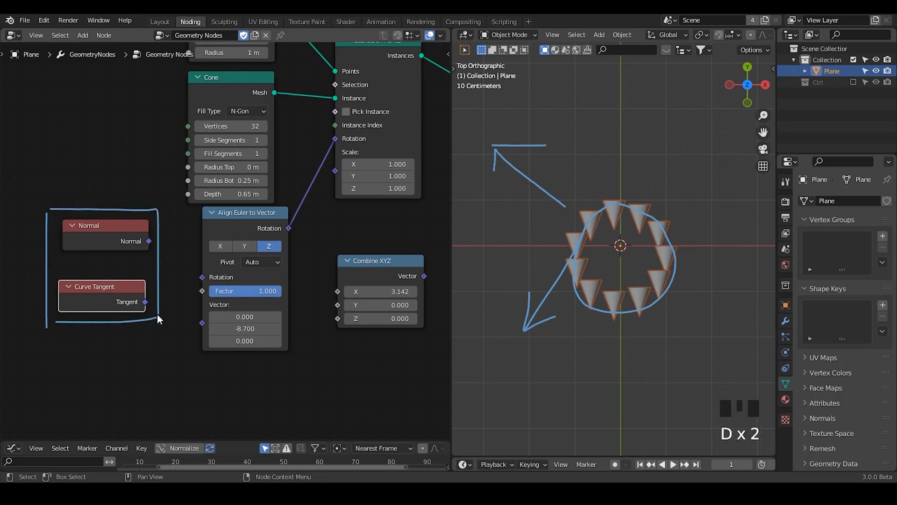
click(85, 236)
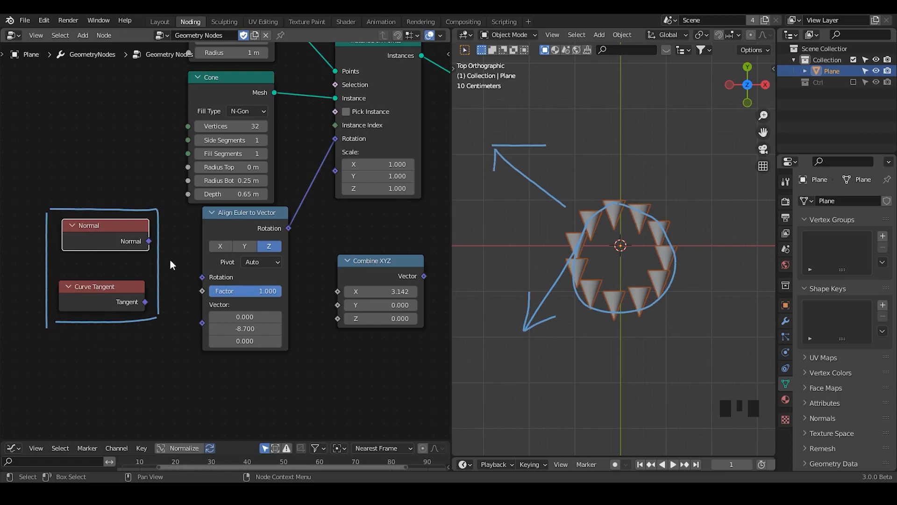
mouse_move(71, 220)
right_down()
mouse_move(70, 184)
mouse_move(76, 344)
mouse_move(176, 316)
mouse_move(119, 242)
right_up()
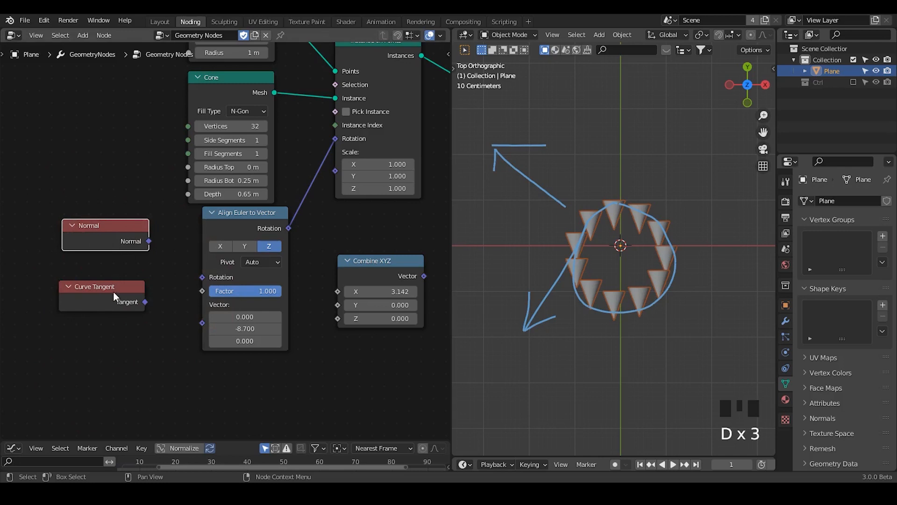
- Move the Curve Tangent node down and link the Normal output to the Vector input of Align Euler to Vector
drag(113, 290, 106, 344)
drag(119, 221, 197, 323)
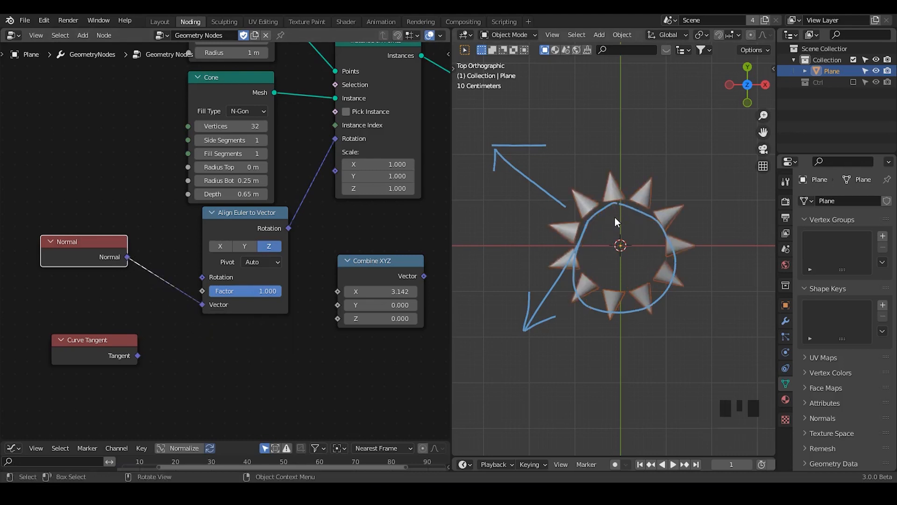
key(shift+alt+q)
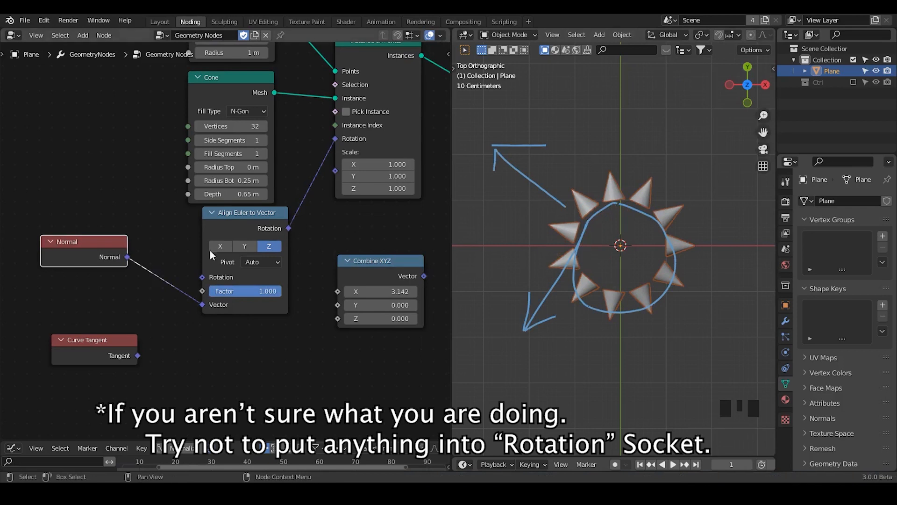
- Move the Normal link to the Rotation input of Align Euler to Vector and draw a line across that node
drag(202, 304, 200, 278)
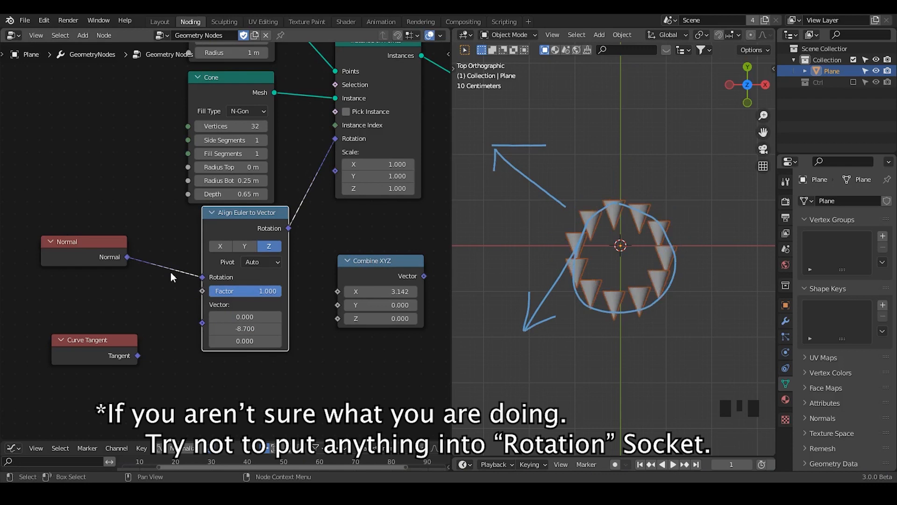
drag(181, 223, 354, 232)
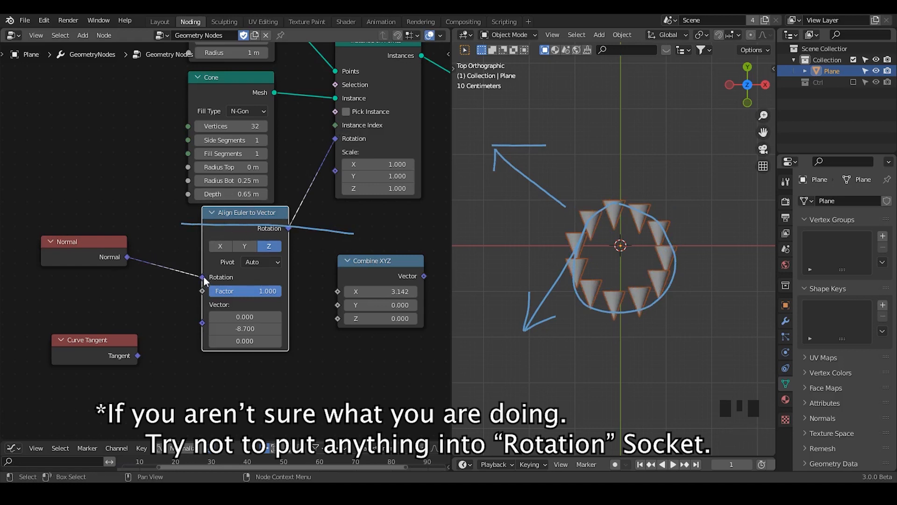
- Move the Normal link to the Vector input of Align Euler to Vector and shift the Normal node closer to it
drag(202, 279, 203, 324)
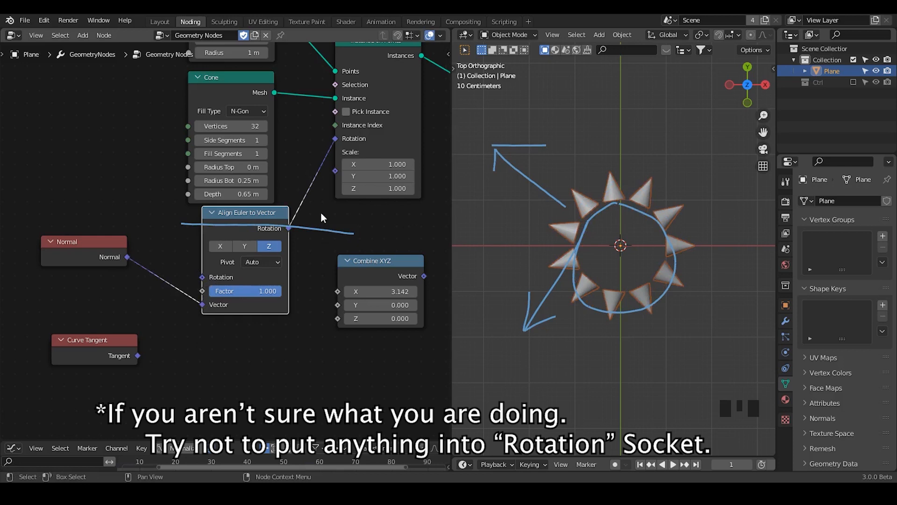
mouse_move(355, 217)
right_down()
mouse_move(364, 215)
mouse_move(348, 218)
right_up()
drag(110, 259, 123, 264)
- Link the Curve Tangent output to the Vector input of Align Euler to Vector and erase the sketched circle and arrows
click(139, 355)
drag(140, 355, 212, 304)
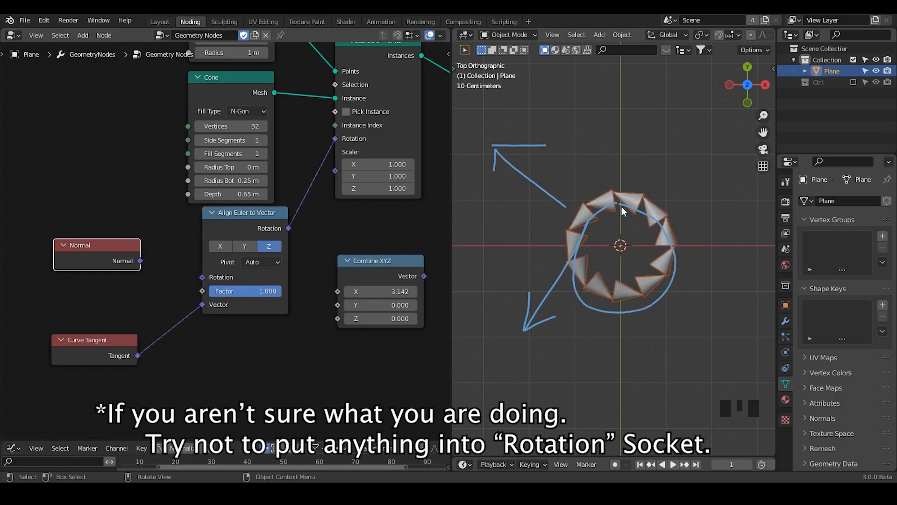
key(d)
mouse_move(537, 159)
right_down()
mouse_move(514, 195)
mouse_move(541, 376)
mouse_move(719, 261)
right_up()
key(d)
key(d)
key(d)
- Relink the Normal output to the Vector input and draw a small arrow pointing towards the centre of the cone circle
drag(141, 262, 204, 302)
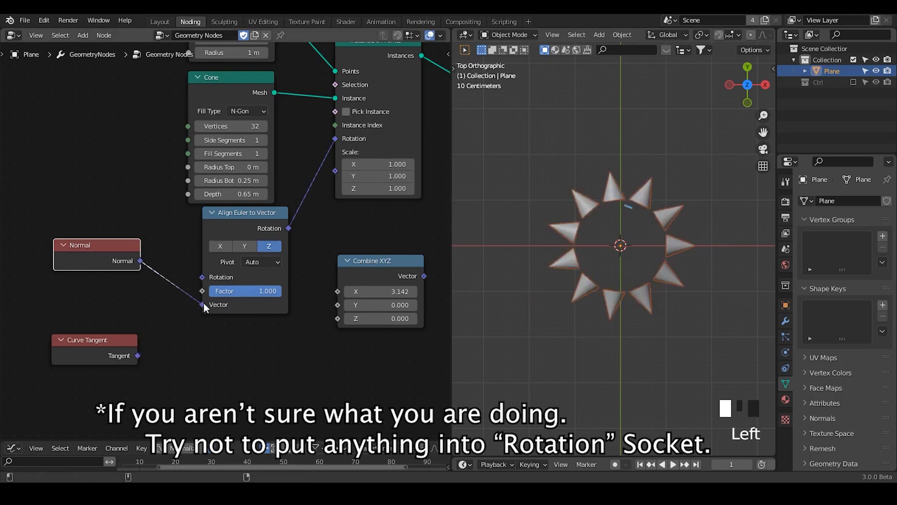
key(d)
right_drag(643, 168, 628, 206)
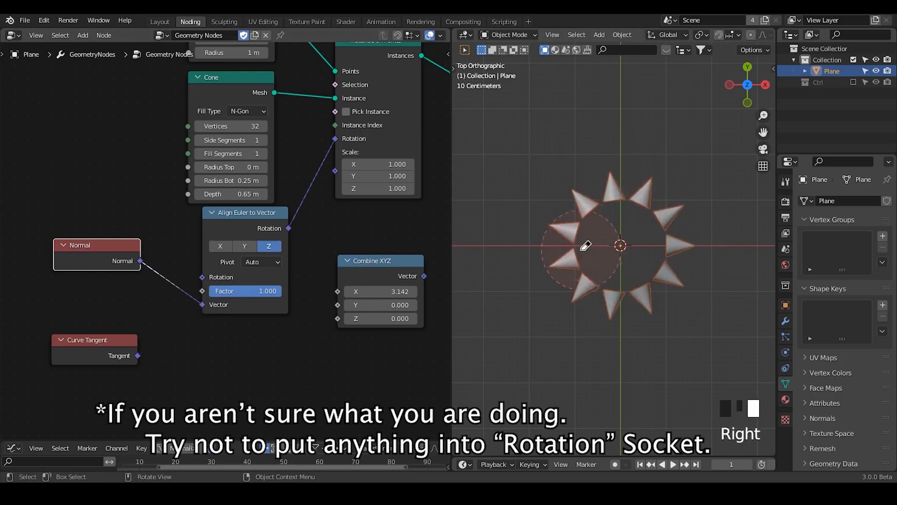
key(d)
key(d)
mouse_move(614, 205)
mouse_down()
mouse_move(612, 233)
mouse_move(632, 222)
mouse_up()
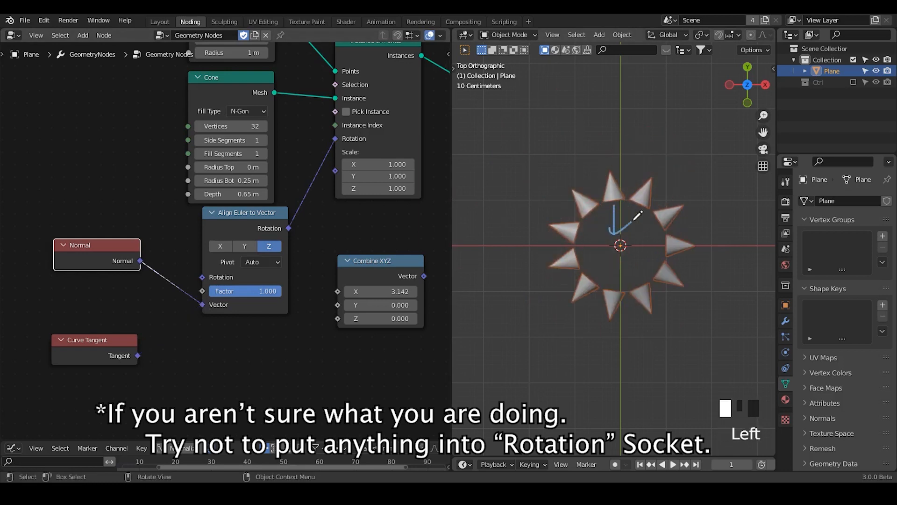
- Insert a Vector Math node between Normal and Align Euler to Vector, set to Scale with a value of -1
key(ctrl+a)
text(vectorma)
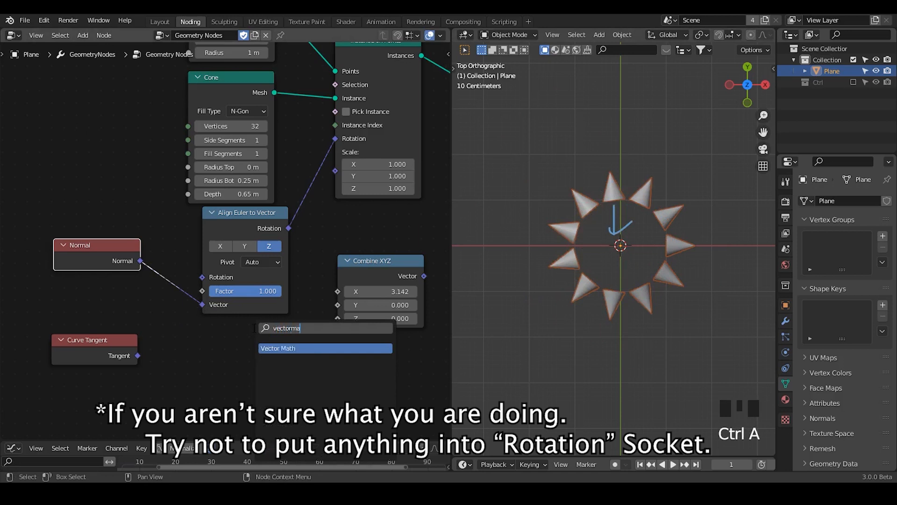
key(Return)
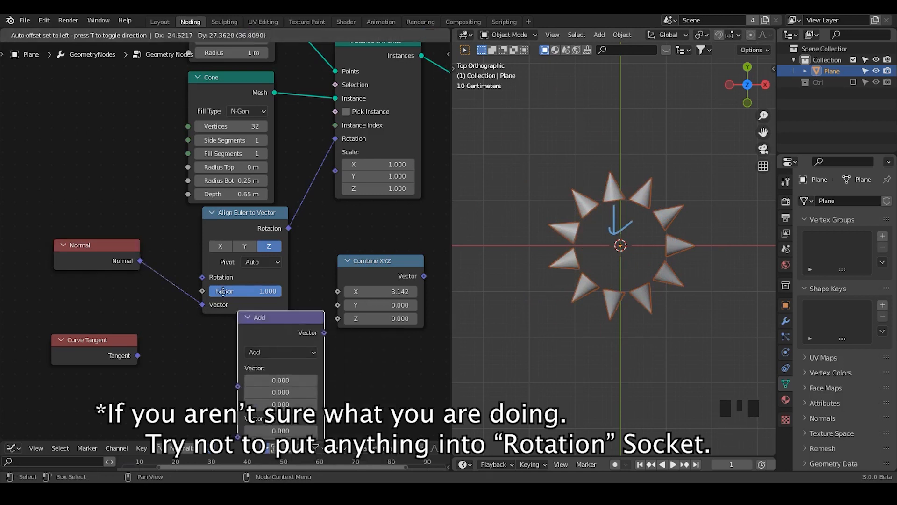
click(134, 274)
click(134, 274)
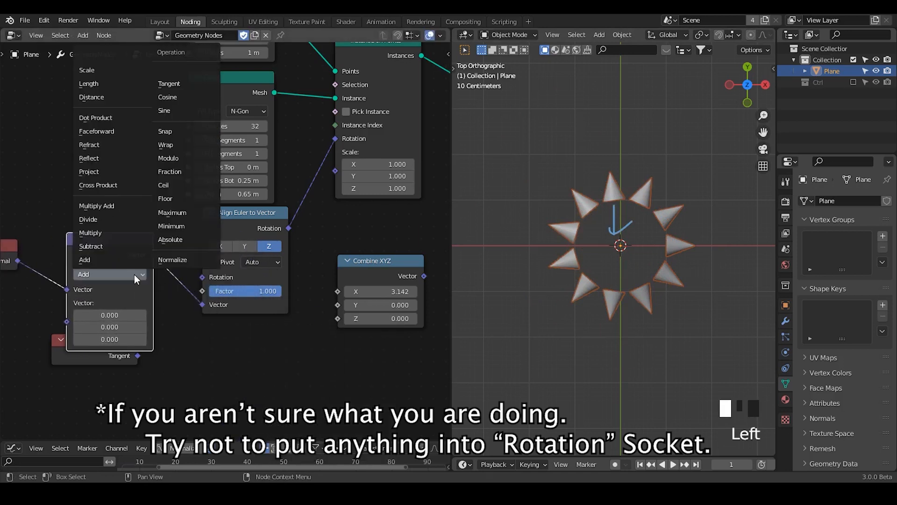
click(108, 72)
click(103, 305)
text(-1)
key(Return)
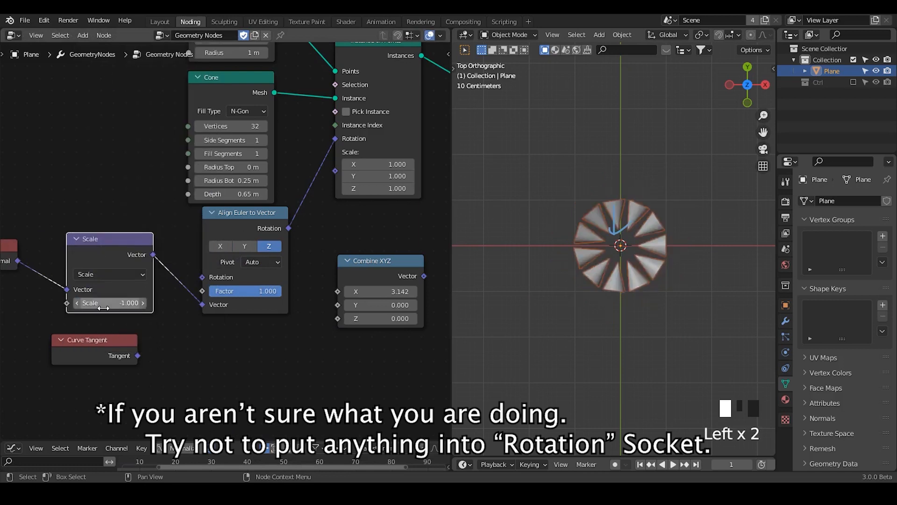
- Delete the Scale node, keeping the Normal link, and set the Factor of Align Euler to Vector to -1
middle_drag(92, 303, 151, 286)
click(167, 222)
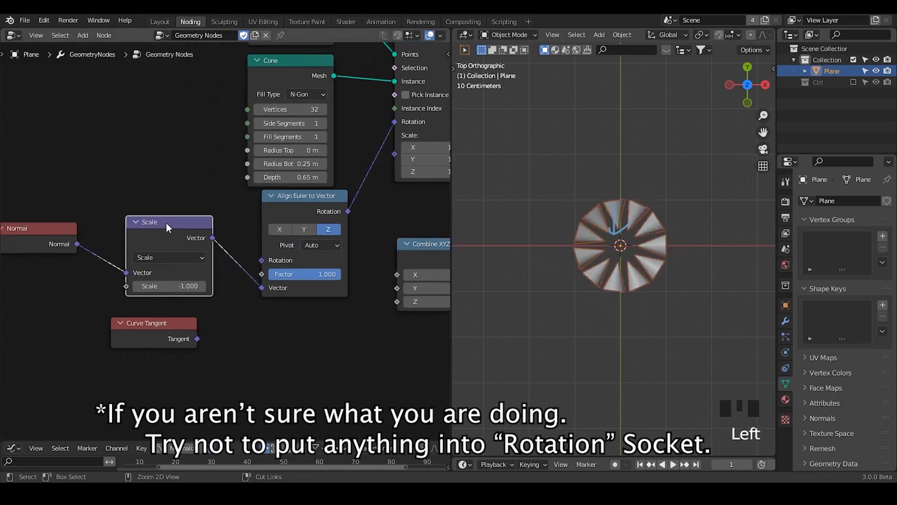
key(ctrl+x)
click(299, 274)
text(-1)
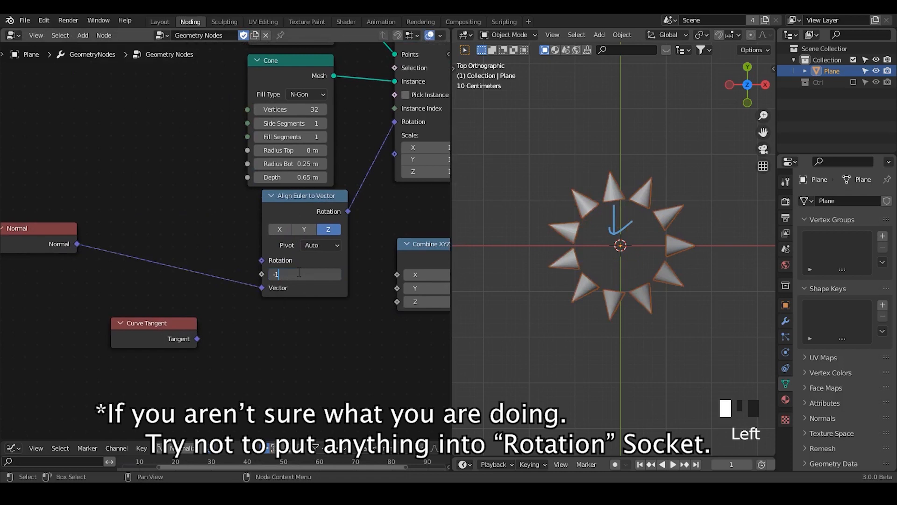
key(Return)
drag(39, 244, 172, 273)
middle_drag(252, 316, 190, 353)
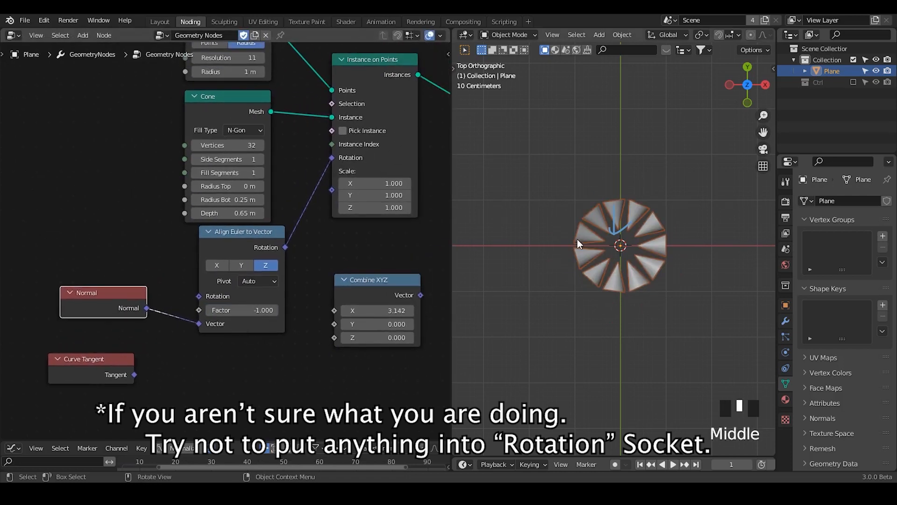
- Switch the object's node tree to Geometry Nodes.001
key(shift+alt+q)
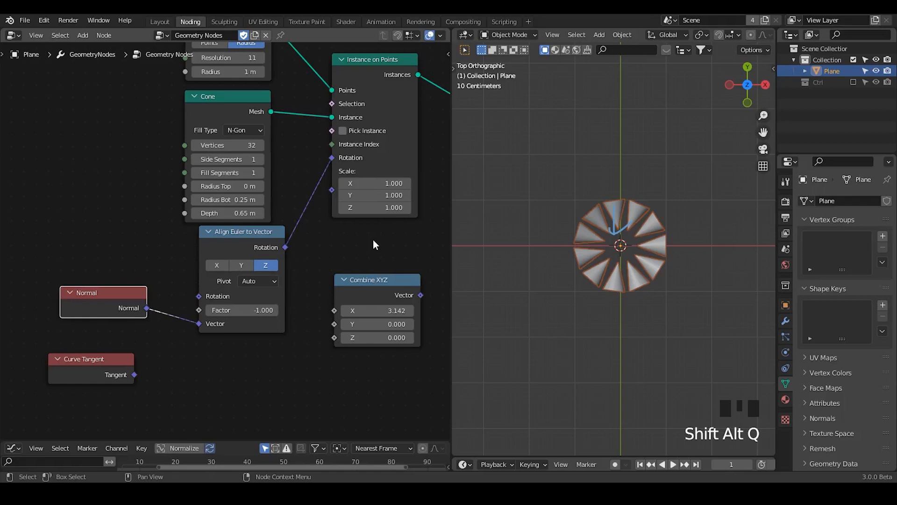
click(161, 35)
click(179, 63)
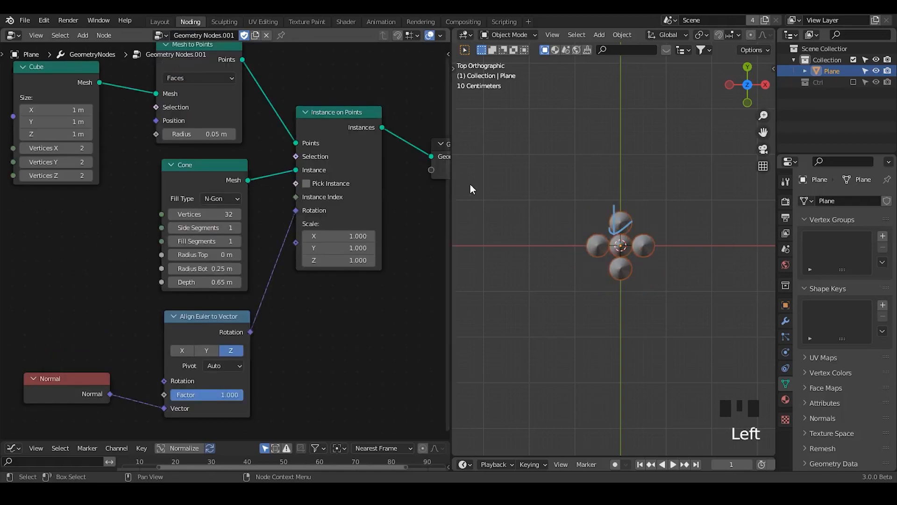
- Preview the Cube node's mesh on its own and mark its top face with a sketched cross
alt+shift+click(80, 80)
mouse_move(669, 351)
middle_down()
mouse_move(654, 273)
mouse_move(658, 198)
middle_up()
key(d)
right_drag(658, 198, 683, 243)
middle_drag(682, 243, 667, 338)
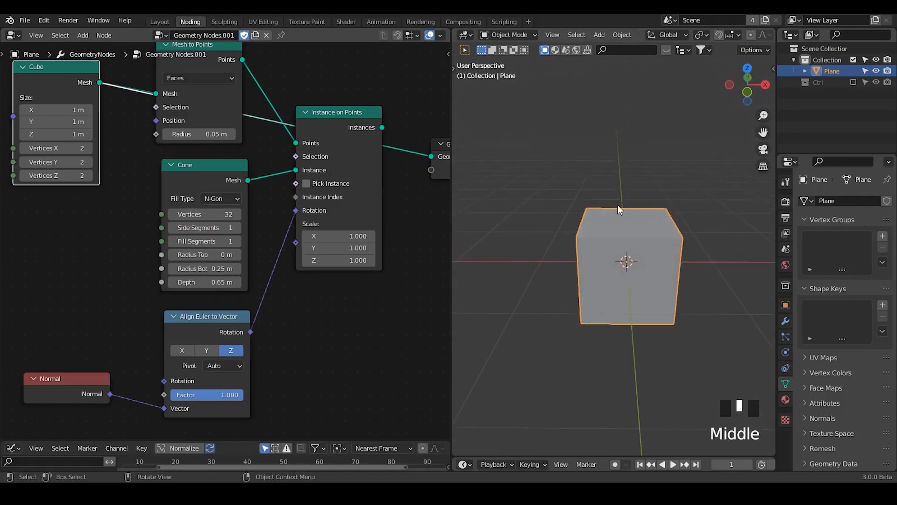
key(d)
mouse_move(618, 216)
mouse_down()
mouse_move(627, 229)
mouse_move(610, 229)
mouse_up()
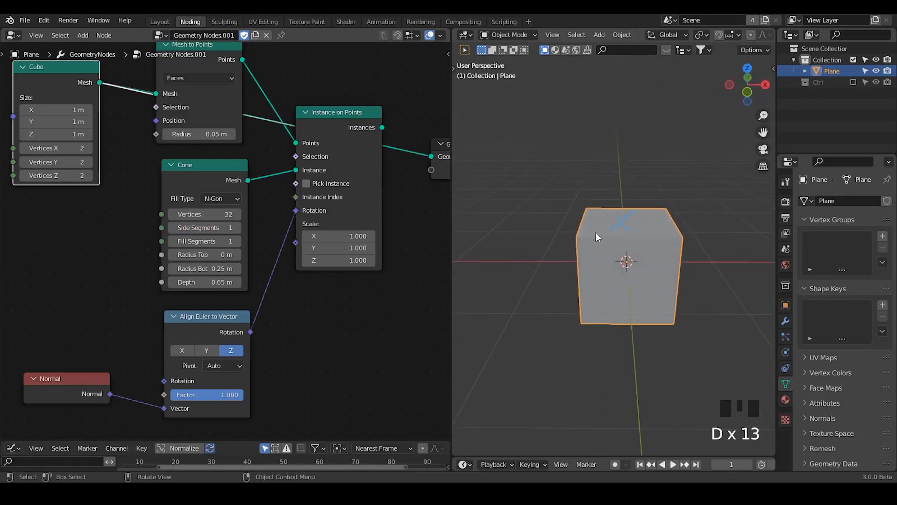
- Preview the Mesh to Points output and set its point Radius to 0.14 m
alt+shift+click(212, 58)
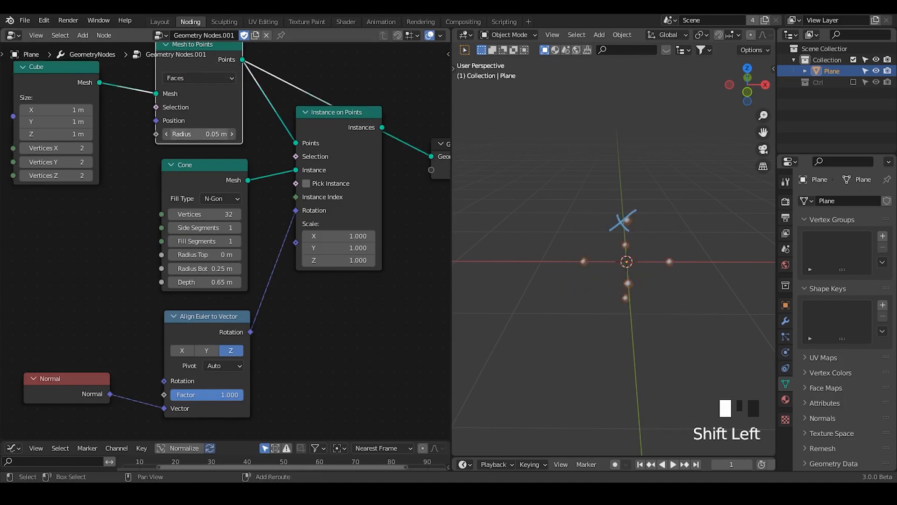
drag(196, 134, 220, 134)
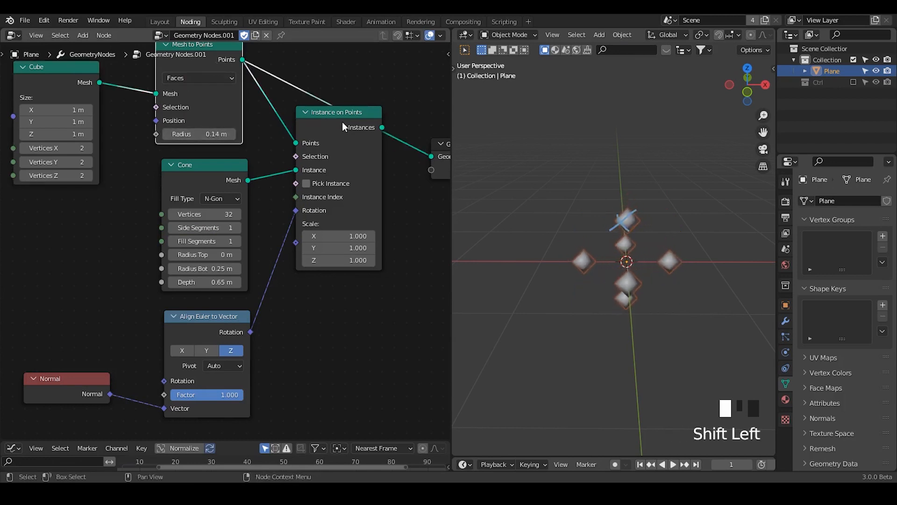
- Return the output to the Instance on Points node and erase the sketched cross
alt+shift+click(342, 122)
mouse_move(610, 282)
middle_down()
mouse_move(622, 247)
mouse_move(609, 261)
middle_up()
key(d)
right_drag(610, 261, 582, 257)
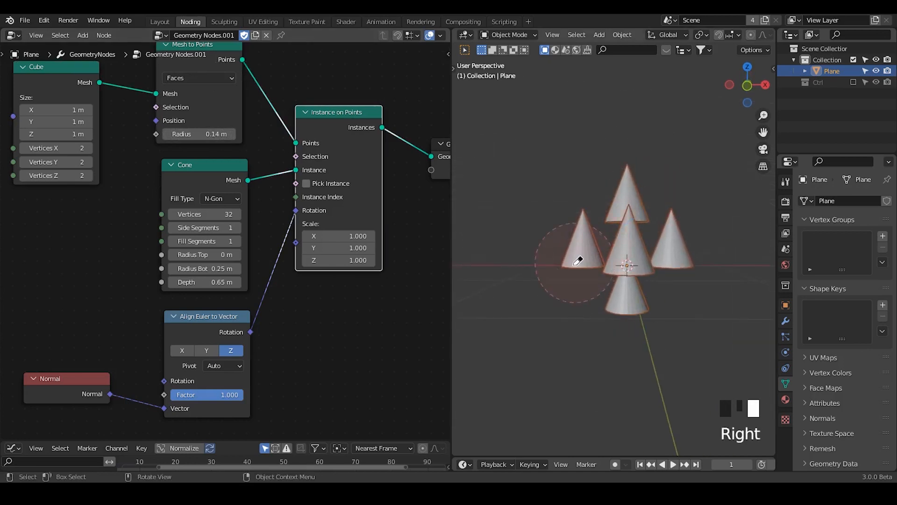
middle_drag(640, 279, 587, 304)
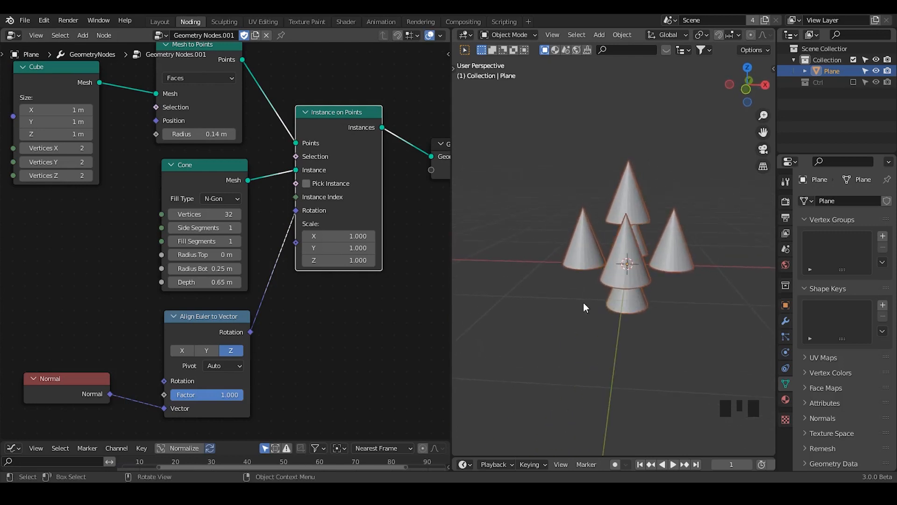
- Mute the Mesh to Points node to compare the cone directions on the cube's vertices, and unmute it again
middle_drag(198, 326, 219, 290)
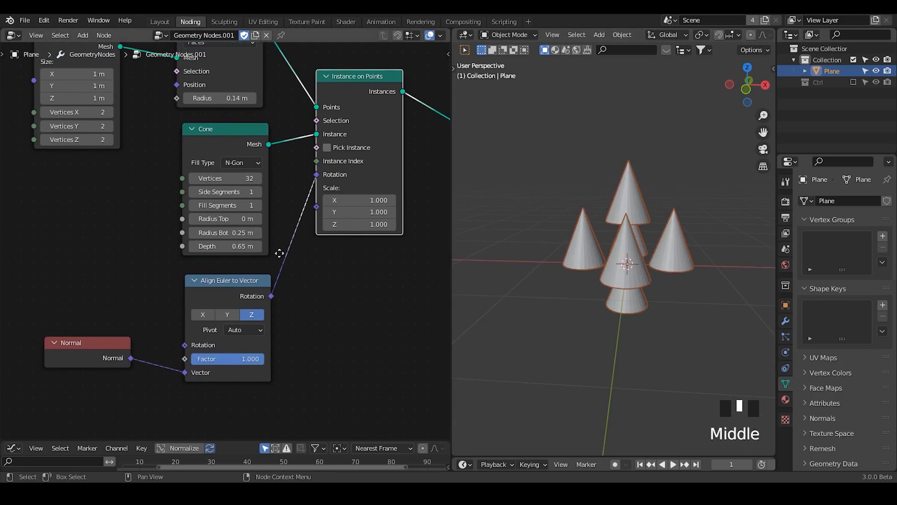
middle_drag(221, 29, 224, 86)
click(219, 74)
key(m)
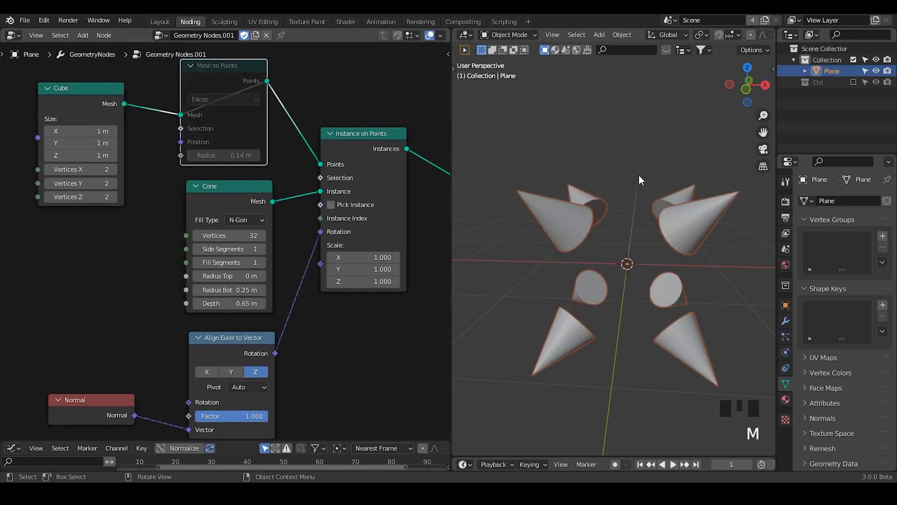
ctrl+middle_drag(633, 230, 544, 189)
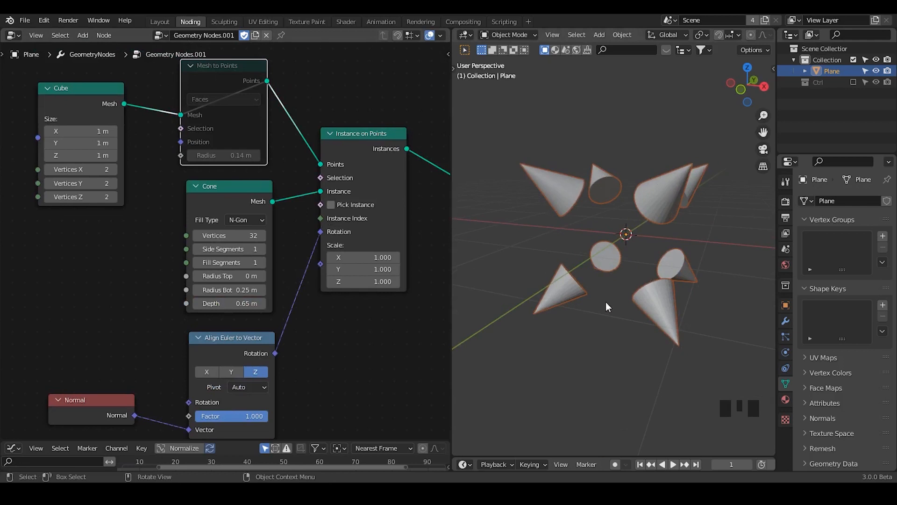
key(m)
middle_drag(619, 256, 648, 246)
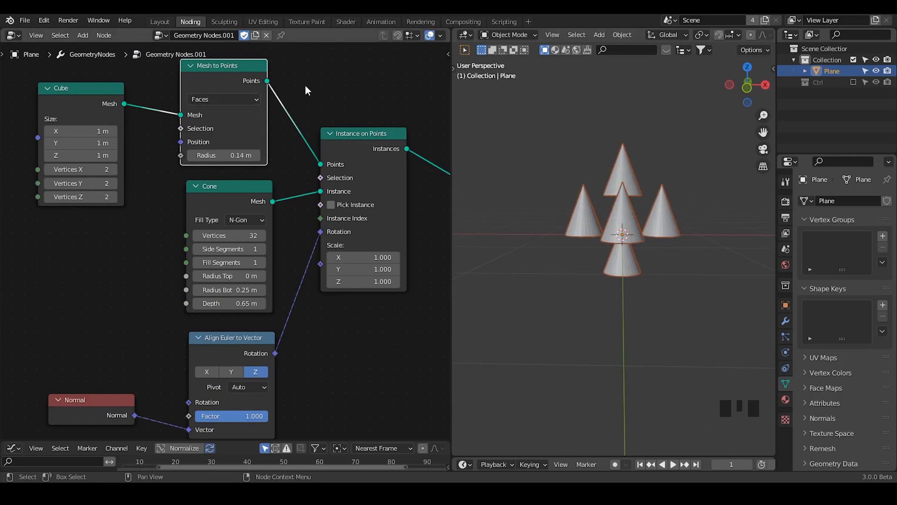
- Move the Align Euler to Vector node up slightly and the Cube node away from Mesh to Points to make room
drag(214, 342, 214, 335)
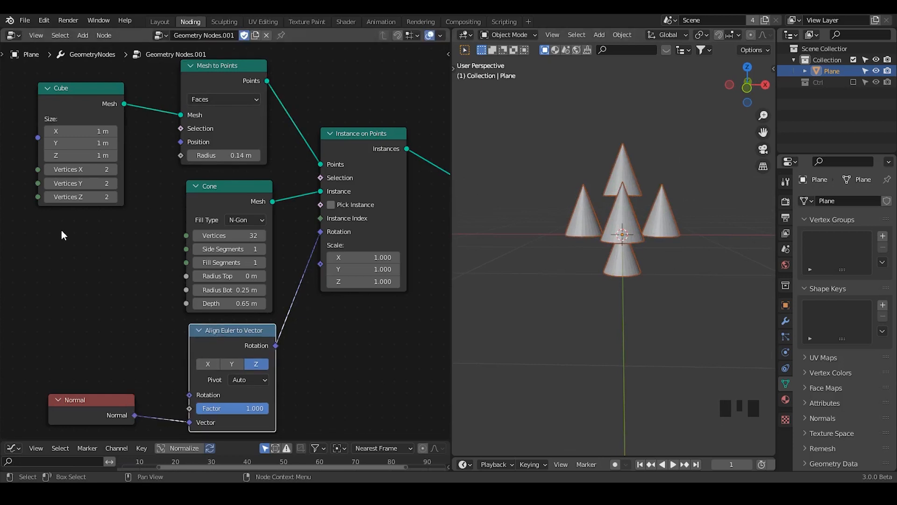
middle_drag(62, 232, 147, 206)
drag(170, 84, 55, 92)
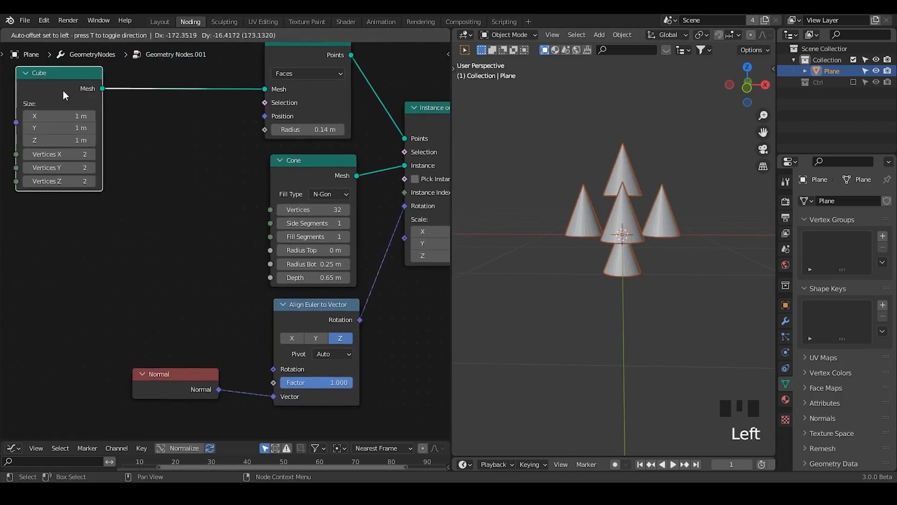
middle_drag(643, 220, 648, 229)
- Insert a Capture Attribute node between Cube and Mesh to Points and set its data type to Vector
key(ctrl+a)
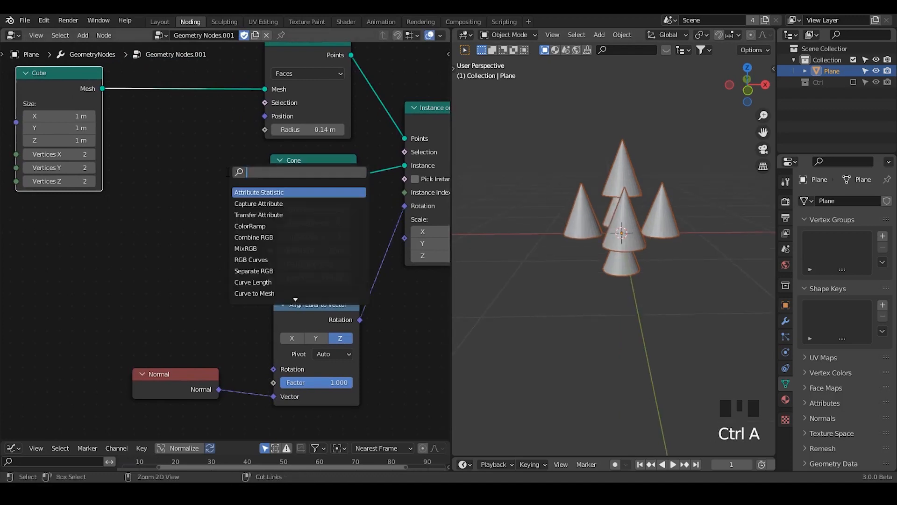
text(capture)
key(Return)
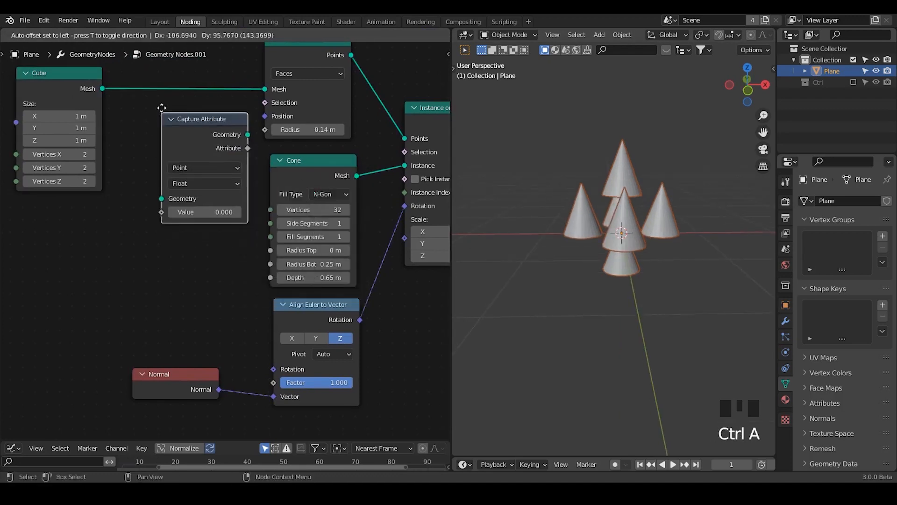
click(135, 80)
click(180, 145)
click(176, 185)
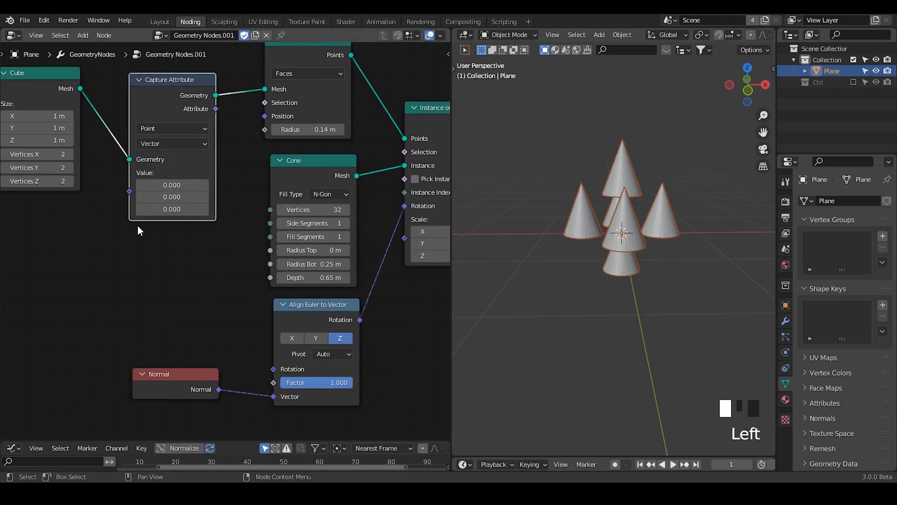
- Move the Normal node below the Cube node and set the Capture Attribute domain to Face
middle_drag(164, 320, 217, 310)
drag(226, 369, 109, 293)
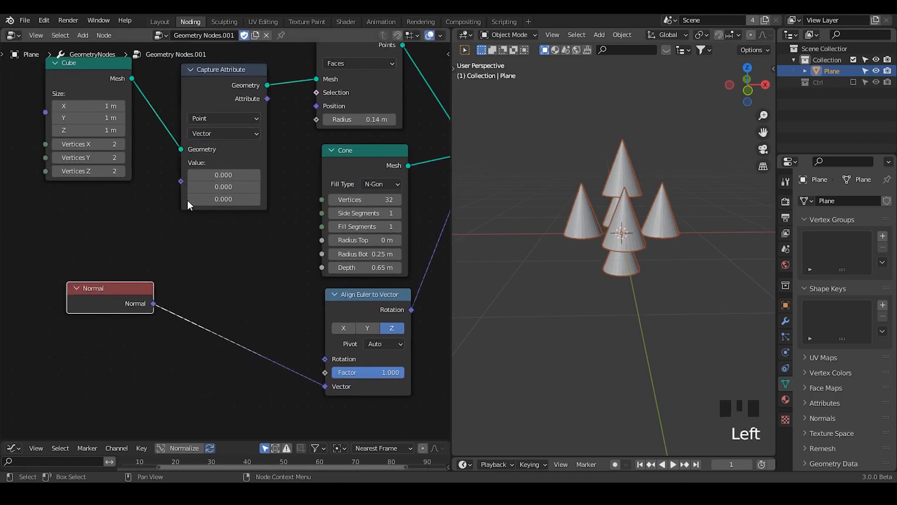
click(244, 118)
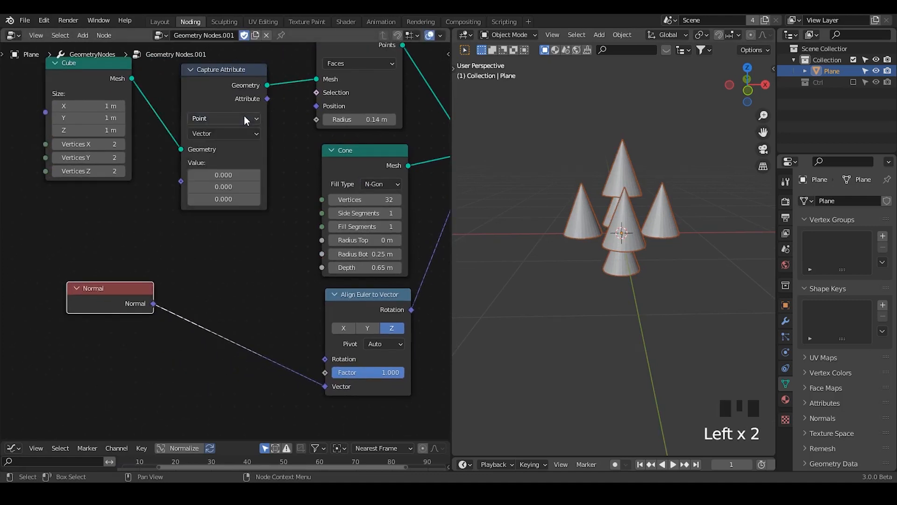
click(244, 118)
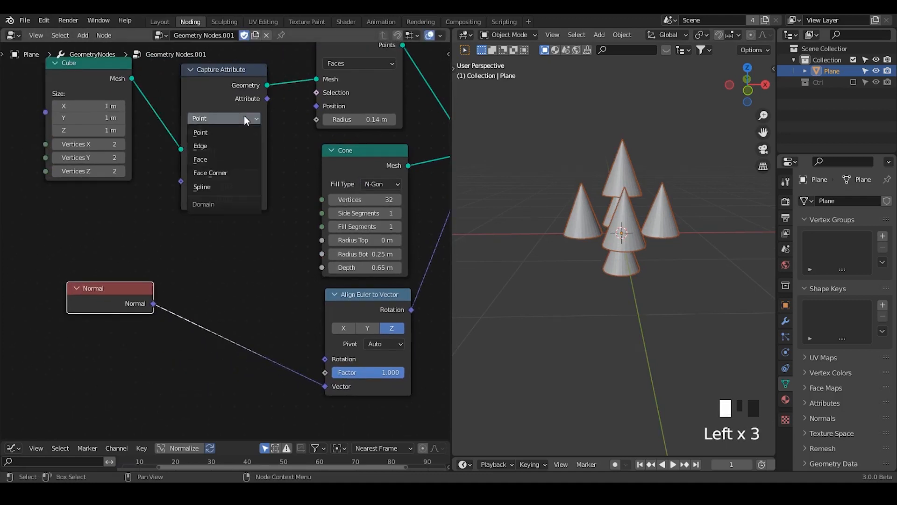
click(237, 160)
- Link Normal to Capture Attribute's Value and its Attribute output to the Vector input of Align Euler to Vector
drag(154, 304, 185, 180)
drag(264, 98, 325, 386)
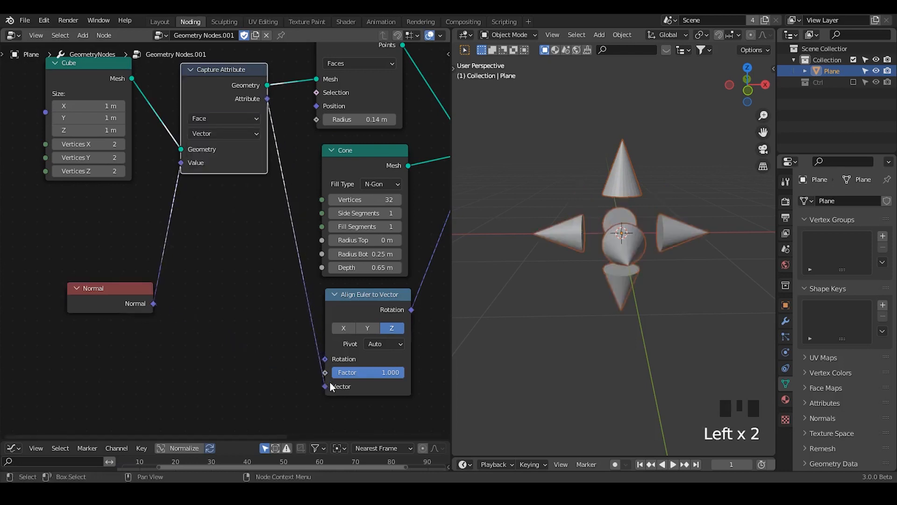
middle_drag(607, 270, 631, 270)
drag(135, 292, 95, 278)
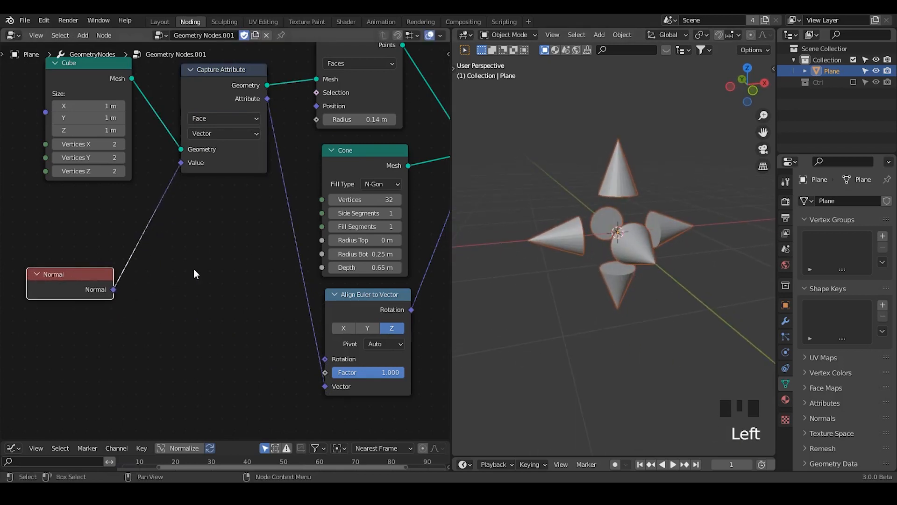
- Add a Transfer Attribute node near the Normal node, with data type Vector and mapping Index
key(ctrl+a)
text(transf)
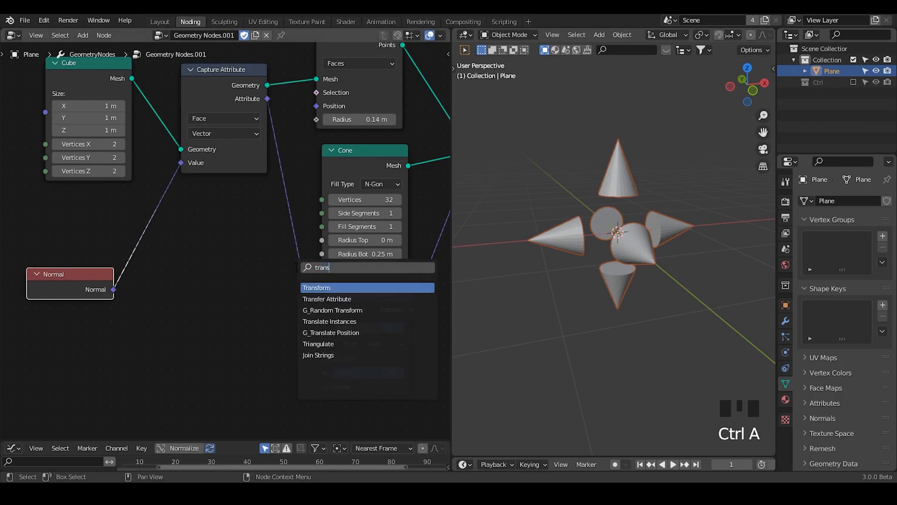
click(327, 299)
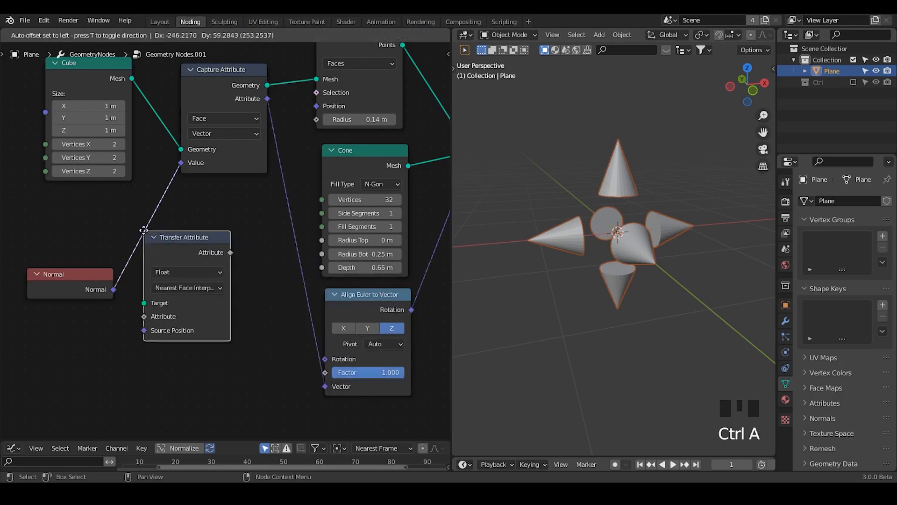
click(206, 269)
click(219, 280)
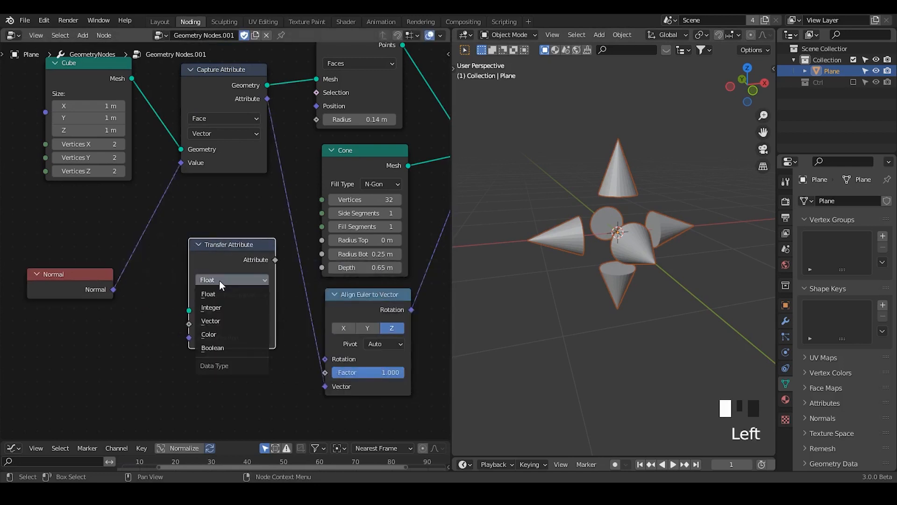
click(225, 318)
drag(224, 298, 233, 335)
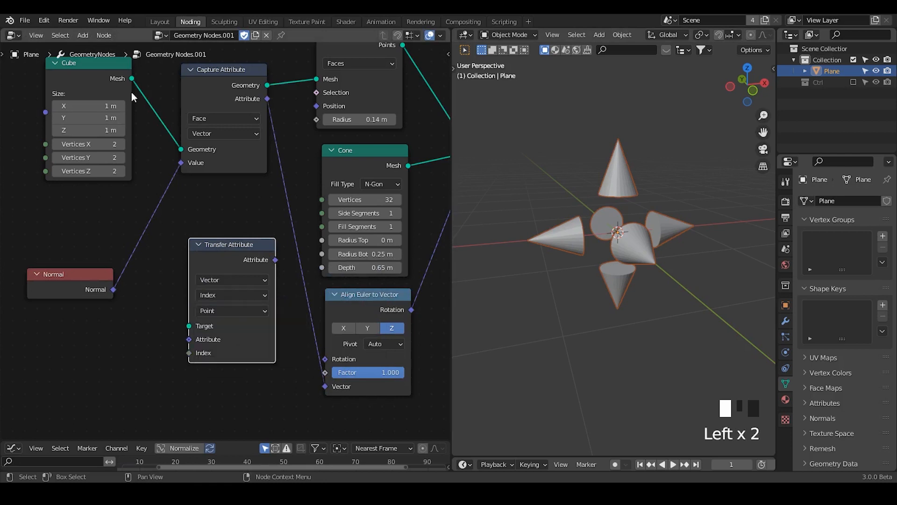
- Link the Cube's Mesh to Transfer Attribute's Target, Normal to its Attribute input, and its output to Align Euler to Vector's Vector
drag(132, 78, 163, 320)
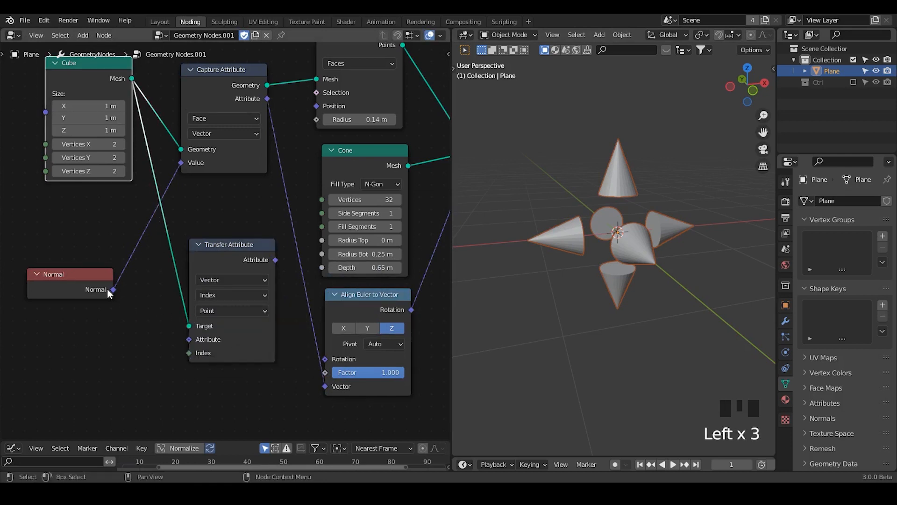
drag(111, 289, 188, 341)
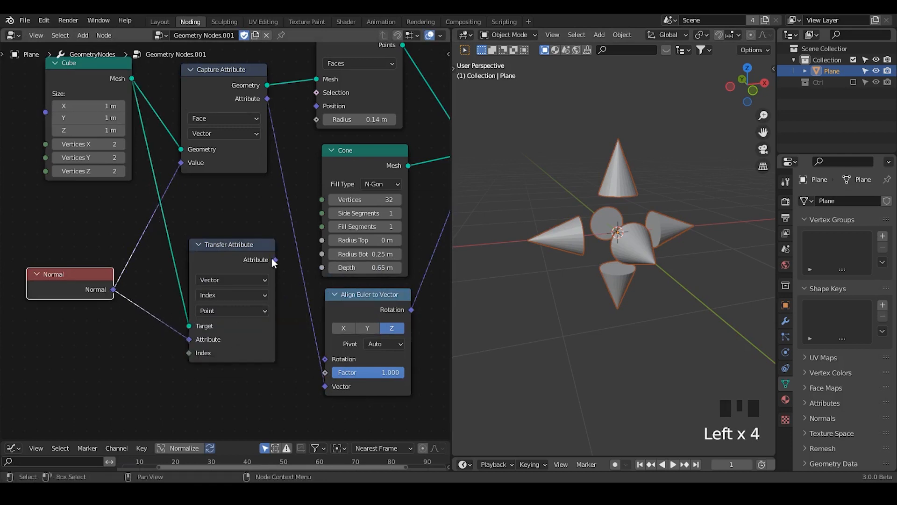
click(248, 317)
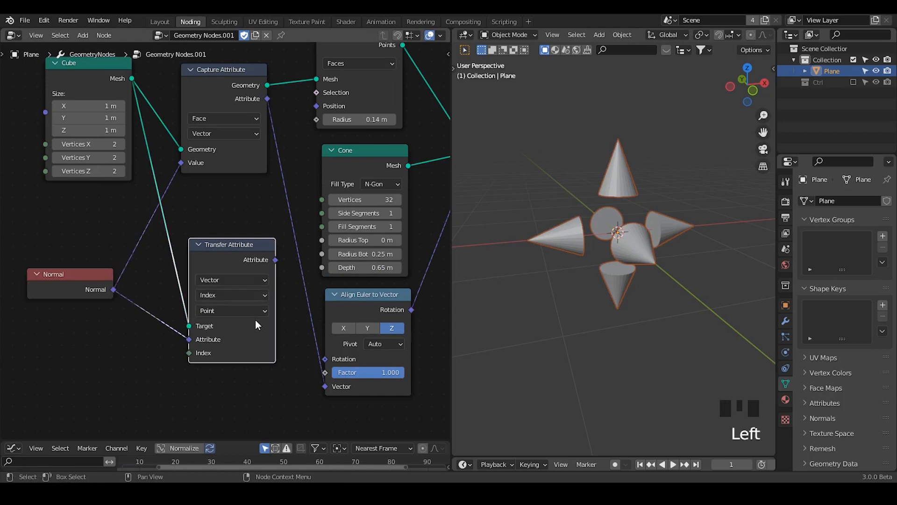
drag(276, 260, 323, 386)
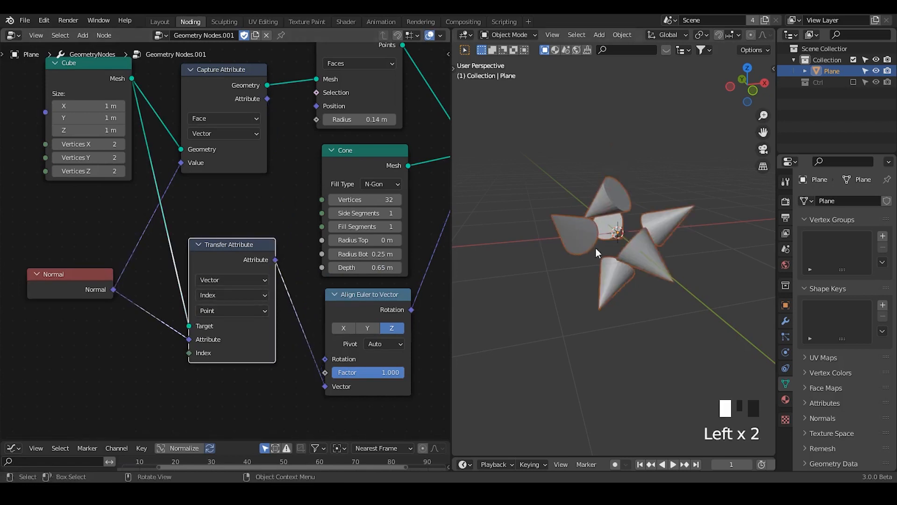
mouse_move(596, 248)
middle_down()
mouse_move(590, 243)
mouse_move(585, 261)
middle_up()
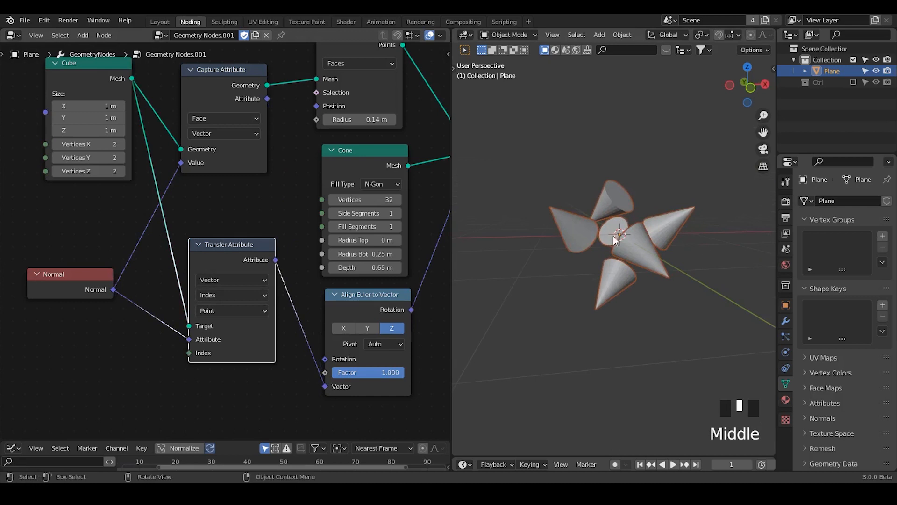
- Set the Transfer Attribute domain to Face and move the node down slightly
click(232, 311)
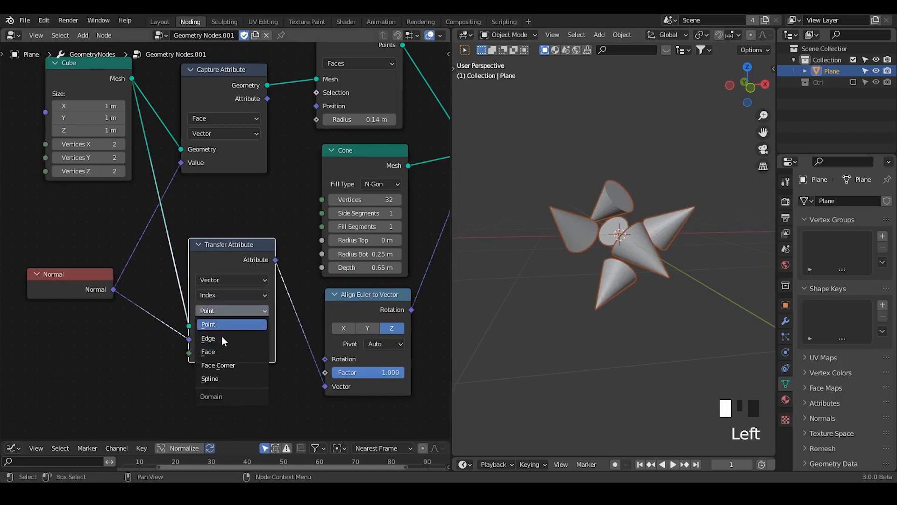
click(227, 353)
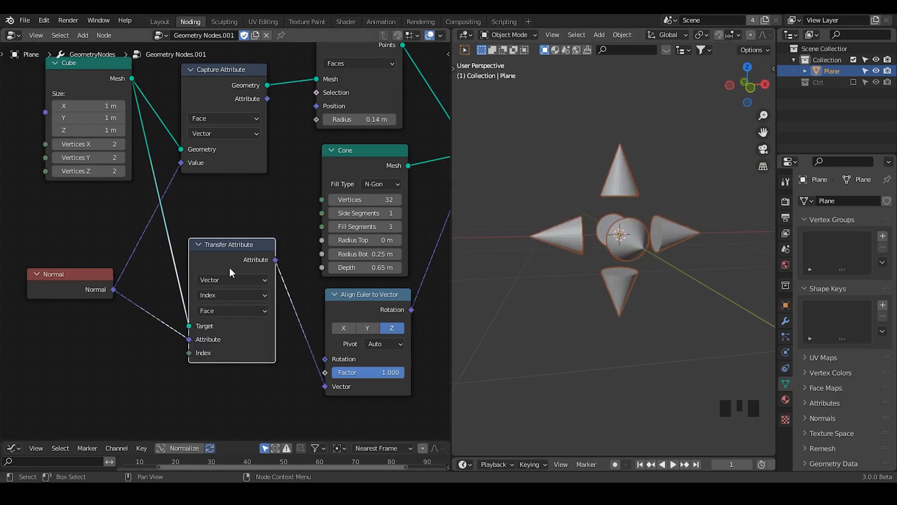
click(227, 265)
drag(218, 254, 216, 275)
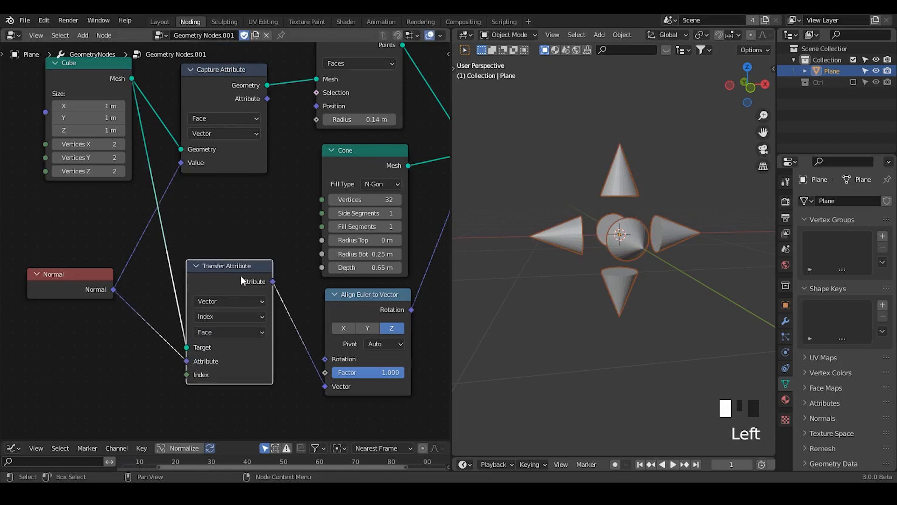
- Delete the Transfer Attribute node and link Capture Attribute's Attribute output to the Vector input of Align Euler to Vector
key(ctrl+x)
middle_drag(607, 237, 607, 210)
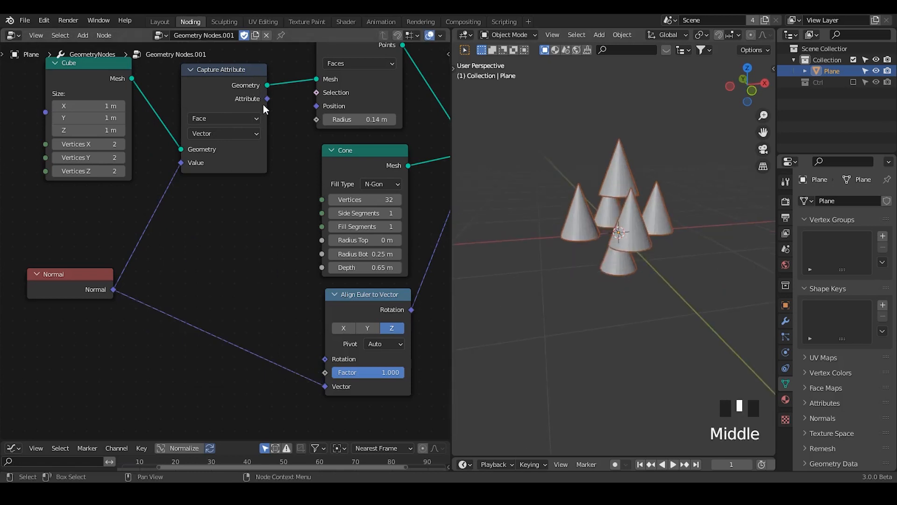
drag(267, 99, 326, 386)
key(shift+alt+q)
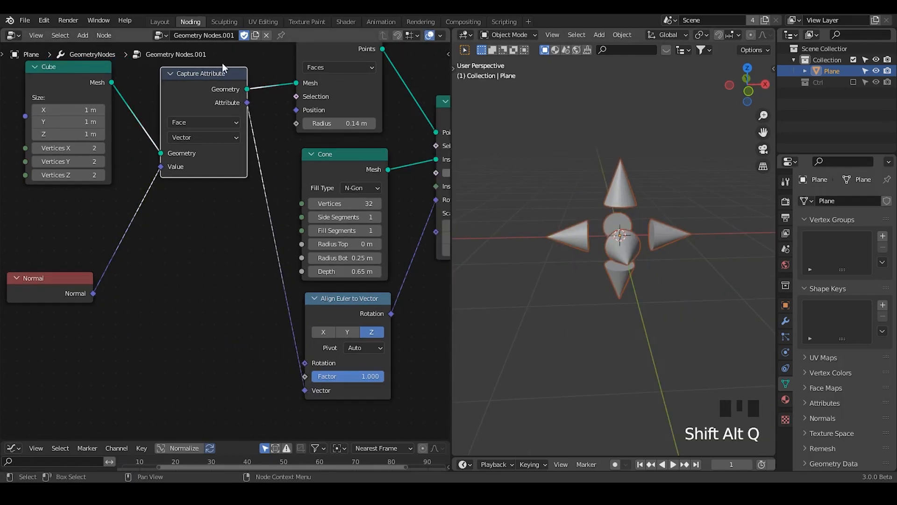
- Switch to the Geometry Nodes.002 node group and preview the Spiral node's curve
click(161, 37)
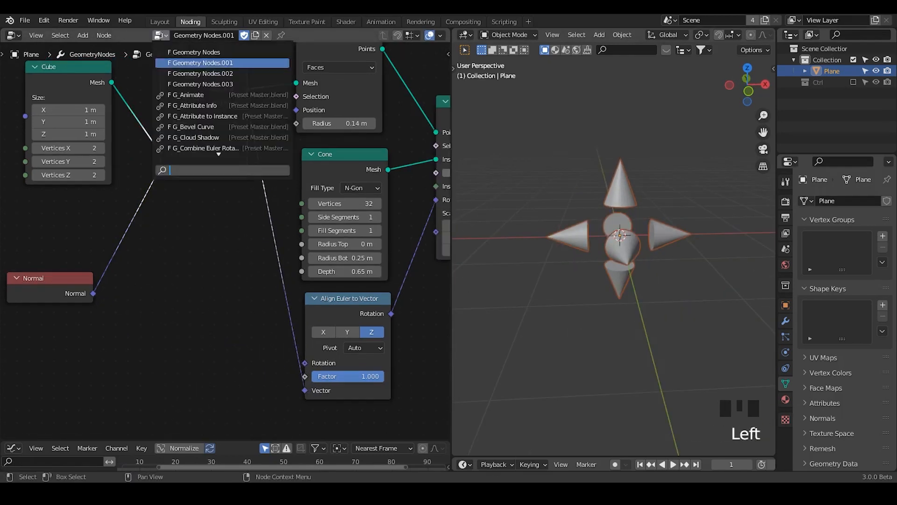
click(188, 74)
middle_drag(627, 216, 631, 222)
alt+shift+click(135, 87)
mouse_move(666, 257)
middle_down()
mouse_move(674, 229)
mouse_move(671, 264)
middle_up()
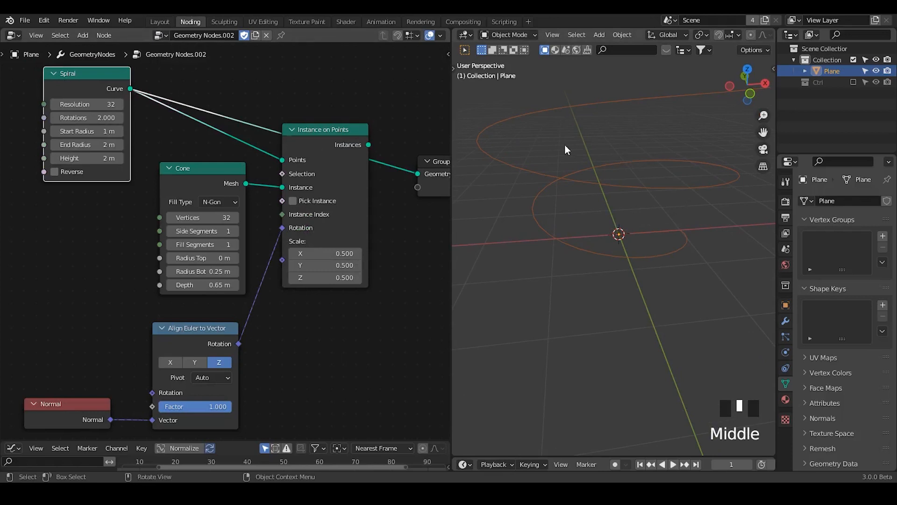
- Output the Instance on Points node to show the cones placed along the spiral
alt+shift+click(325, 146)
ctrl+middle_drag(612, 225, 622, 223)
middle_drag(268, 307, 272, 284)
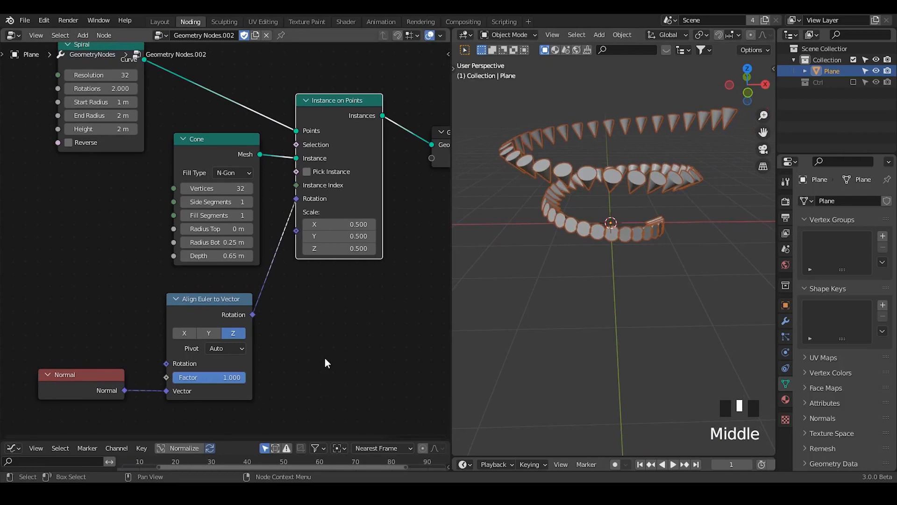
mouse_move(683, 224)
middle_down()
mouse_move(680, 283)
mouse_move(673, 270)
middle_up()
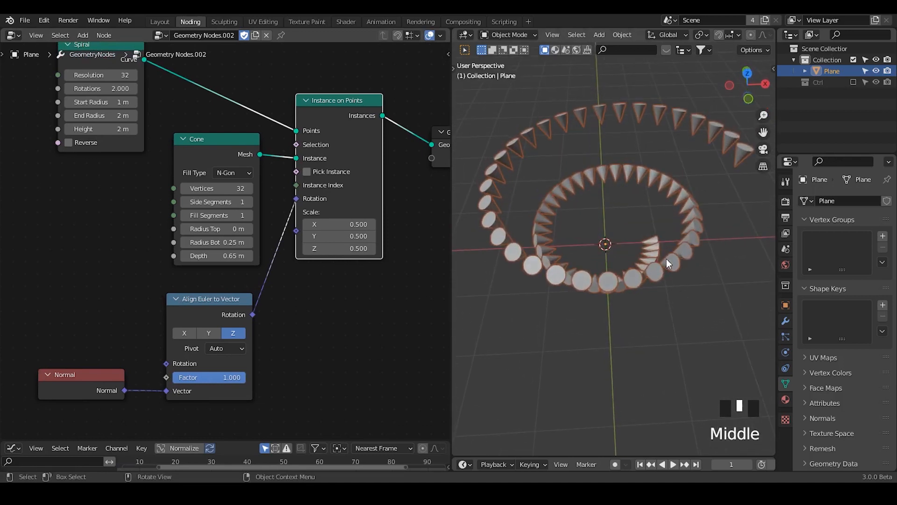
- Annotate the viewport with an inward arrow at the spiral's inner end and a downward arrow beside its upper coils
key(d)
key(d)
drag(616, 238, 620, 250)
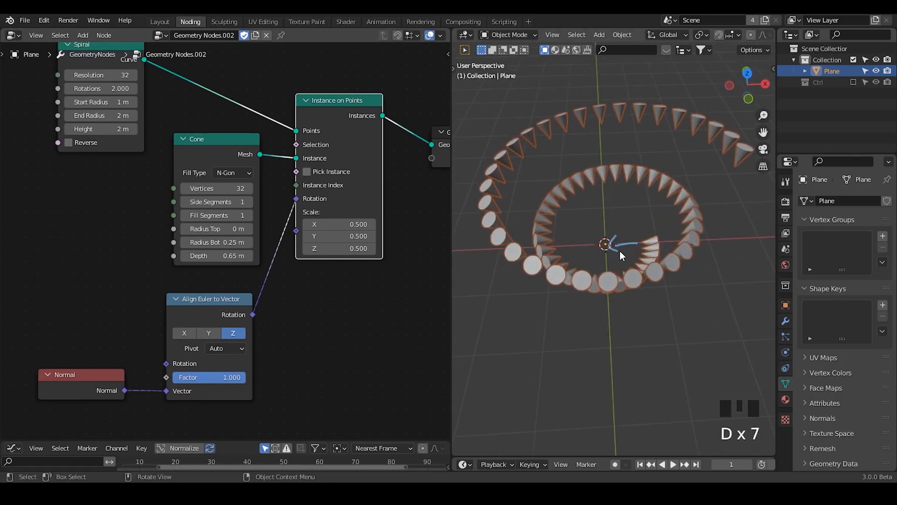
middle_drag(635, 250, 629, 193)
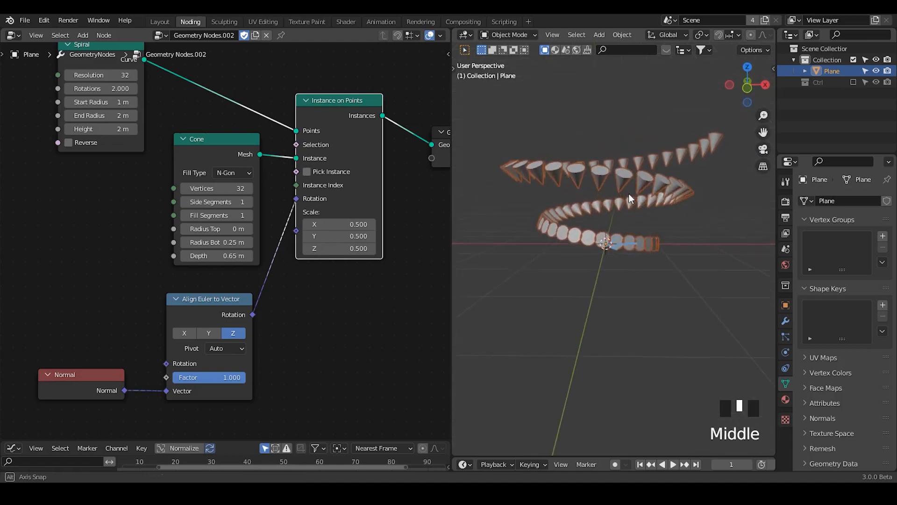
key(d)
mouse_move(692, 165)
mouse_down()
mouse_move(676, 215)
mouse_move(698, 203)
mouse_up()
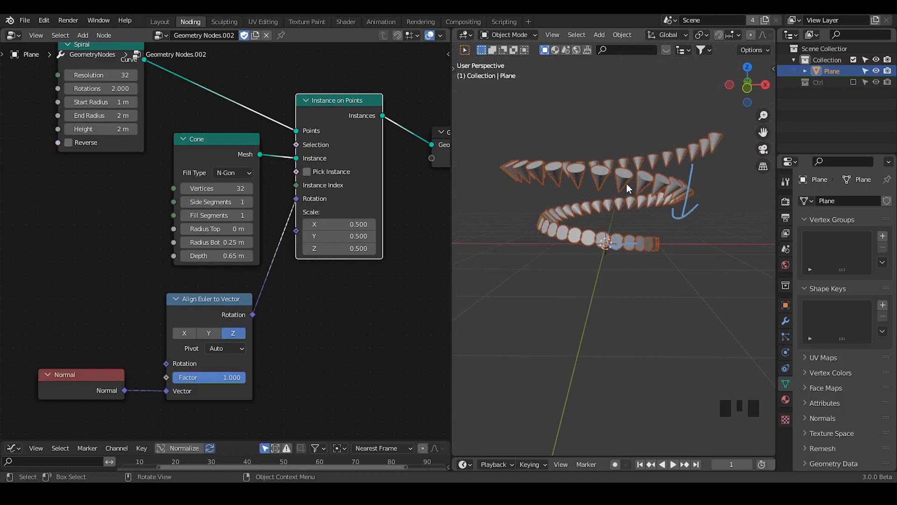
- Move the Normal and Align Euler to Vector nodes left and add a reroute below the Cone node on the Rotation link
middle_drag(198, 323, 265, 277)
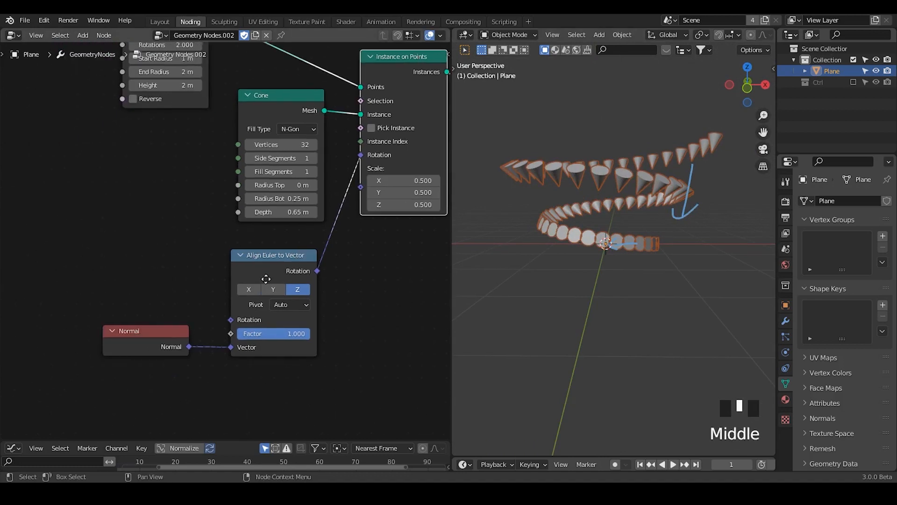
drag(220, 351, 341, 284)
key(g)
click(240, 296)
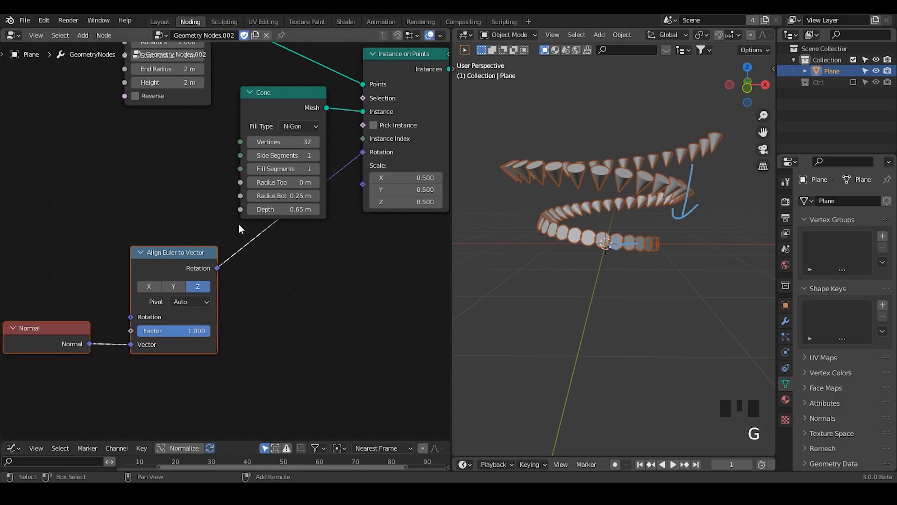
shift+right_drag(238, 223, 249, 244)
key(g)
click(342, 264)
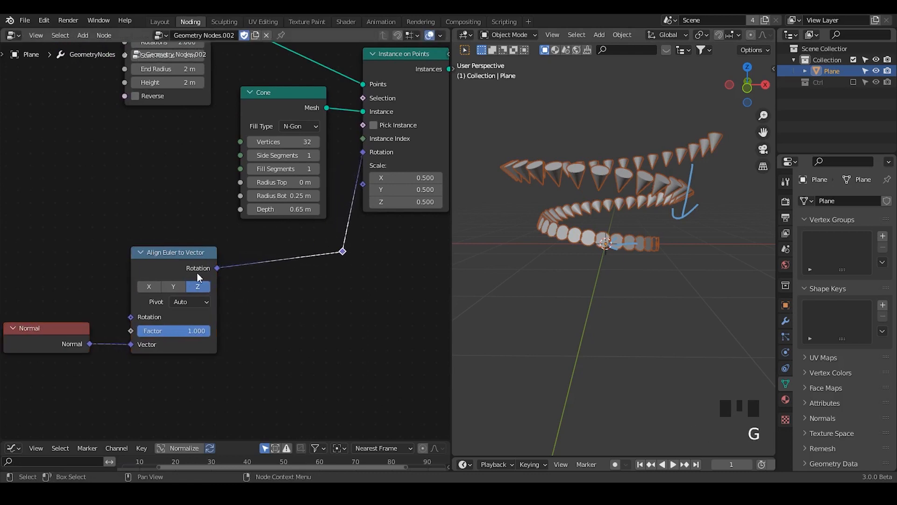
- Move the Normal node slightly farther from the Align Euler to Vector node
click(215, 271)
middle_drag(252, 370, 280, 351)
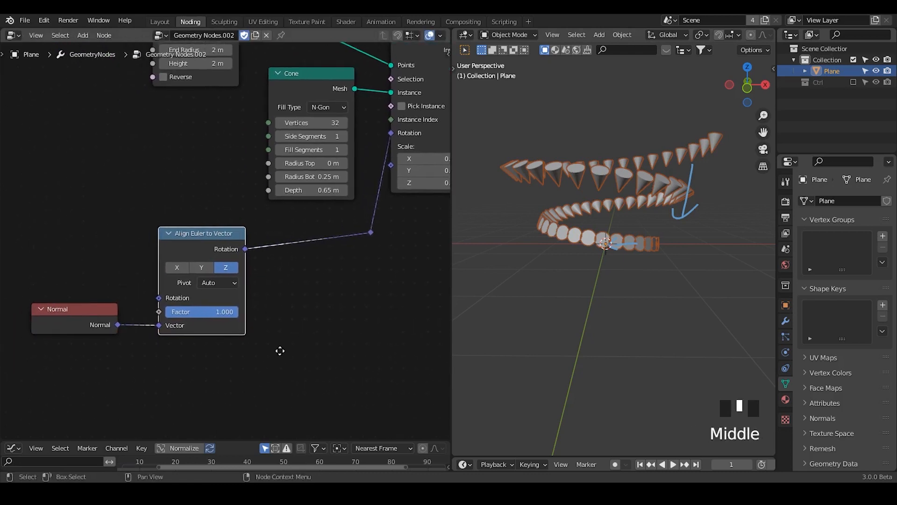
drag(59, 313, 48, 312)
mouse_move(148, 330)
mouse_down()
mouse_move(174, 318)
mouse_move(151, 323)
mouse_up()
mouse_move(254, 230)
mouse_down()
mouse_move(265, 254)
mouse_move(254, 229)
mouse_up()
mouse_move(267, 237)
right_down()
mouse_move(141, 309)
mouse_move(159, 360)
right_up()
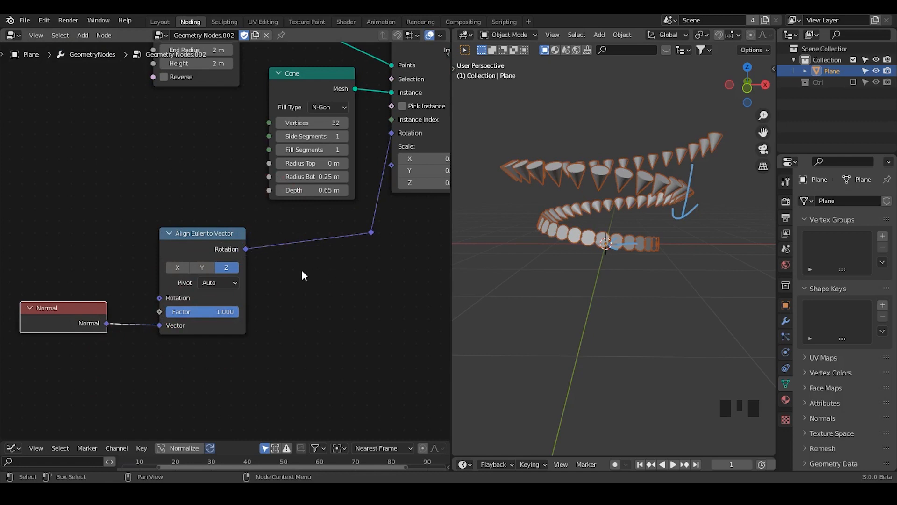
- Insert a Rotate Euler node on the link between Align Euler to Vector and the reroute
click(317, 297)
key(ctrl+a)
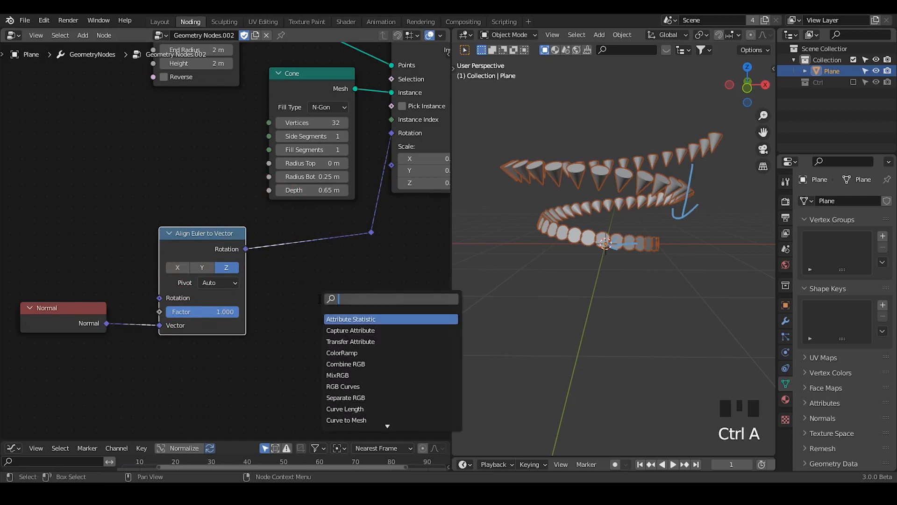
text(rotat)
key(Return)
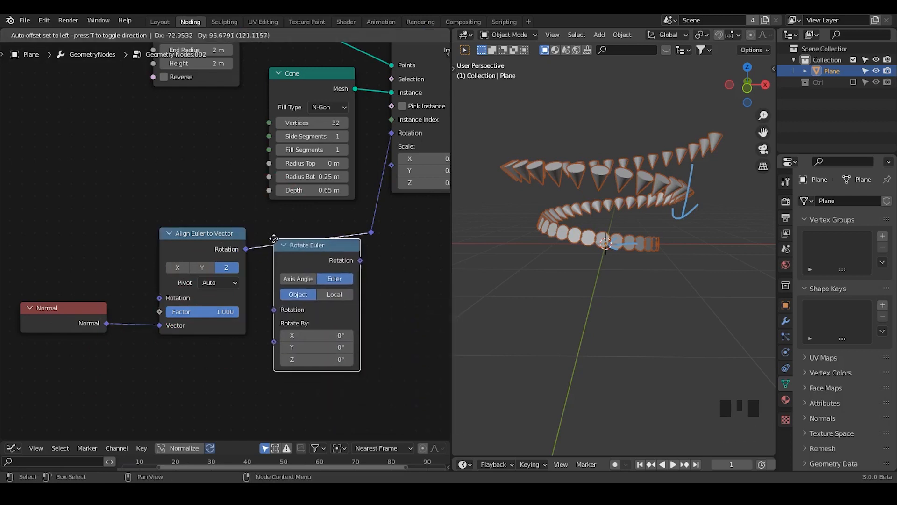
click(301, 291)
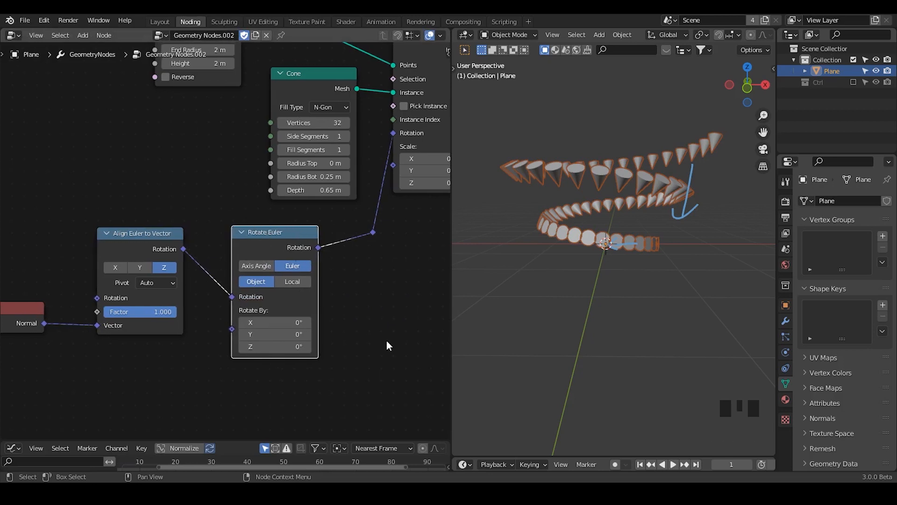
- Set the Rotate Euler node's space to Local and its Y rotation to 125°
middle_drag(386, 341, 377, 315)
click(253, 260)
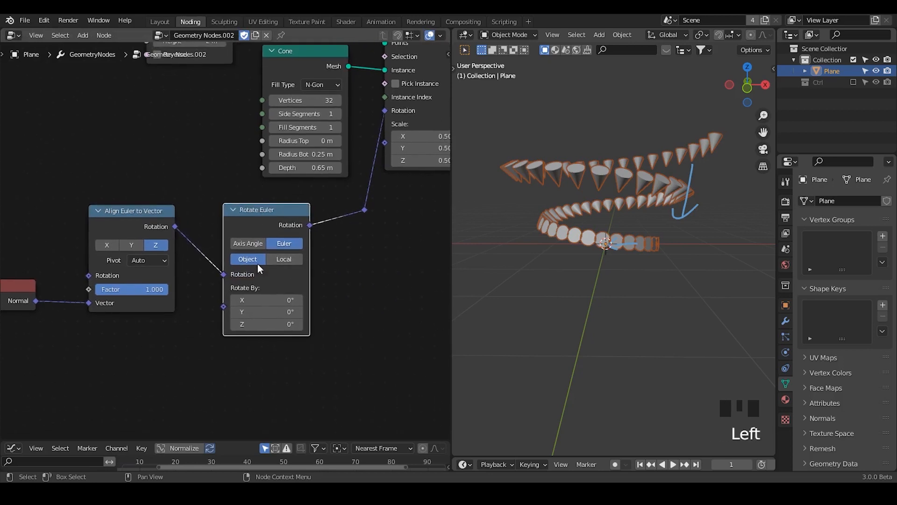
click(283, 260)
click(246, 261)
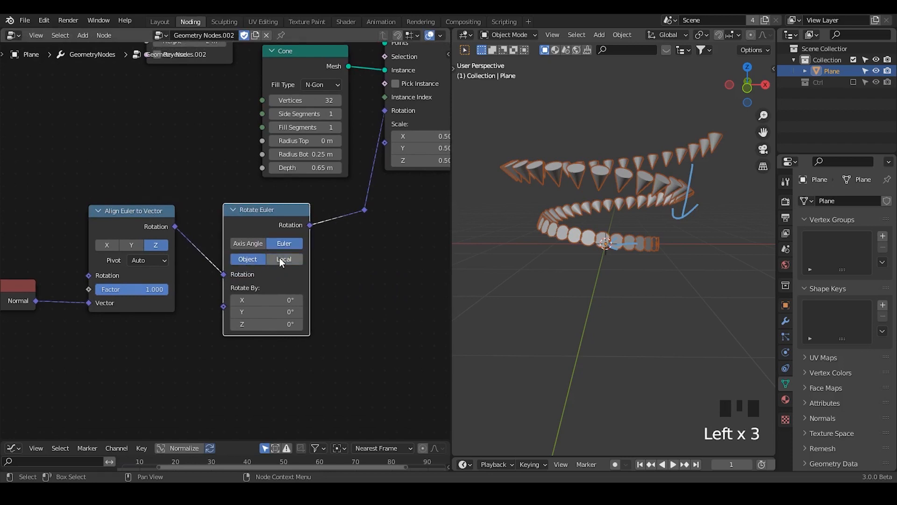
click(279, 258)
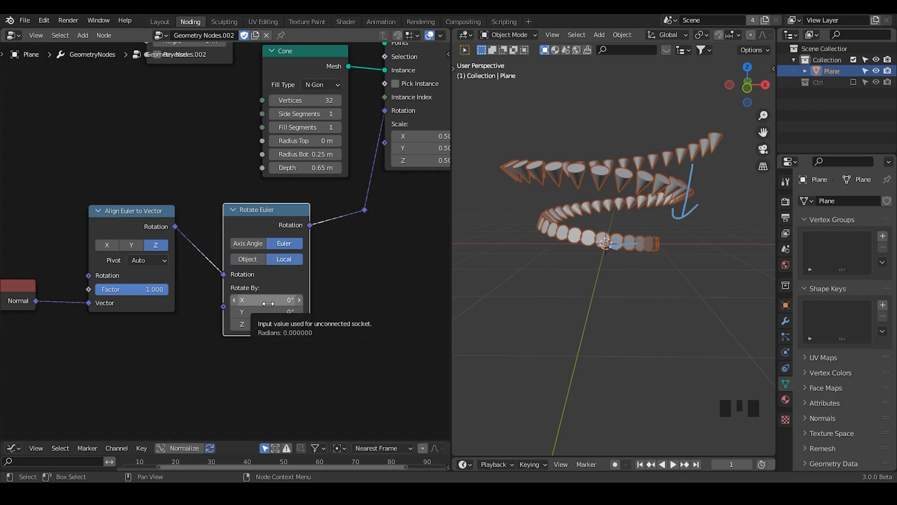
drag(266, 311, 414, 288)
- Erase the arrow annotations drawn around the spiral of cones in the viewport
middle_drag(649, 243, 671, 245)
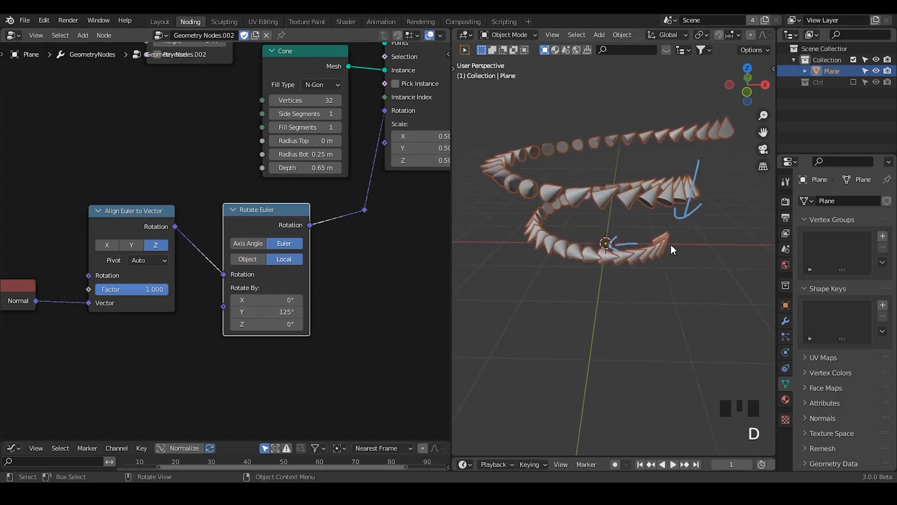
mouse_move(635, 286)
middle_down()
mouse_move(637, 273)
mouse_move(637, 292)
mouse_move(637, 285)
middle_up()
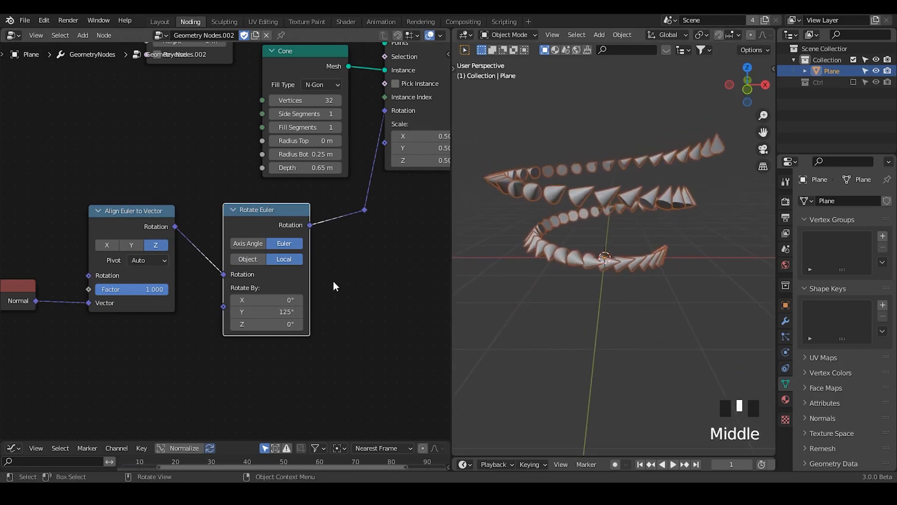
middle_drag(638, 233, 644, 220)
key(d)
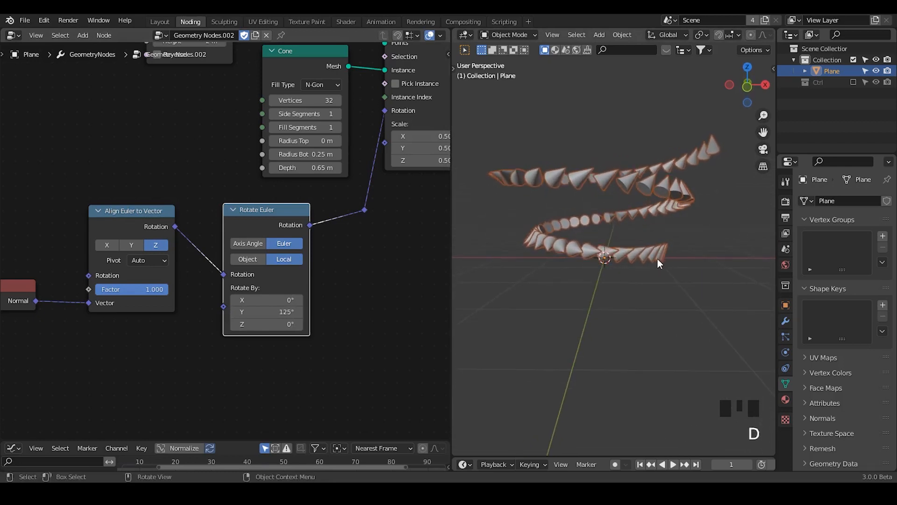
- Sketch annotation arrows at the two ends of the spiral's lowest turn and erase them
mouse_move(658, 258)
mouse_down()
mouse_move(687, 225)
mouse_move(698, 235)
mouse_up()
key(d)
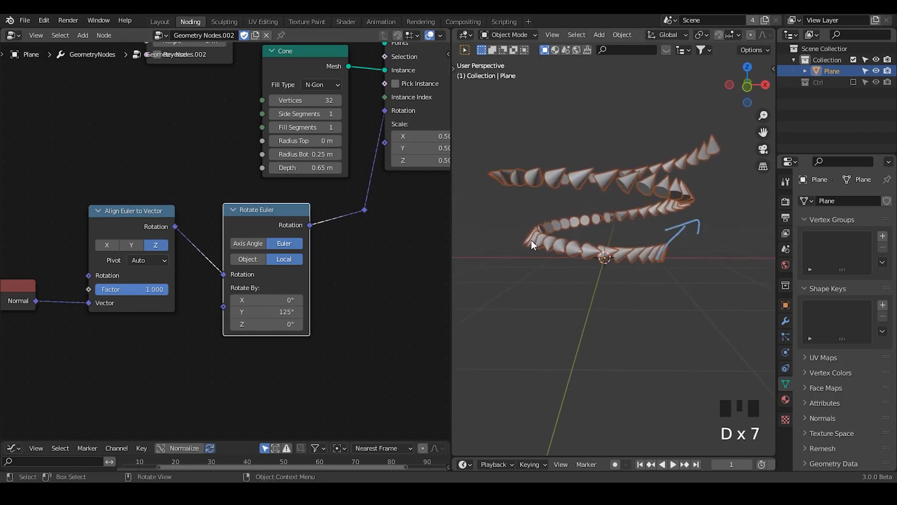
mouse_move(531, 241)
mouse_down()
mouse_move(496, 262)
mouse_move(520, 267)
mouse_up()
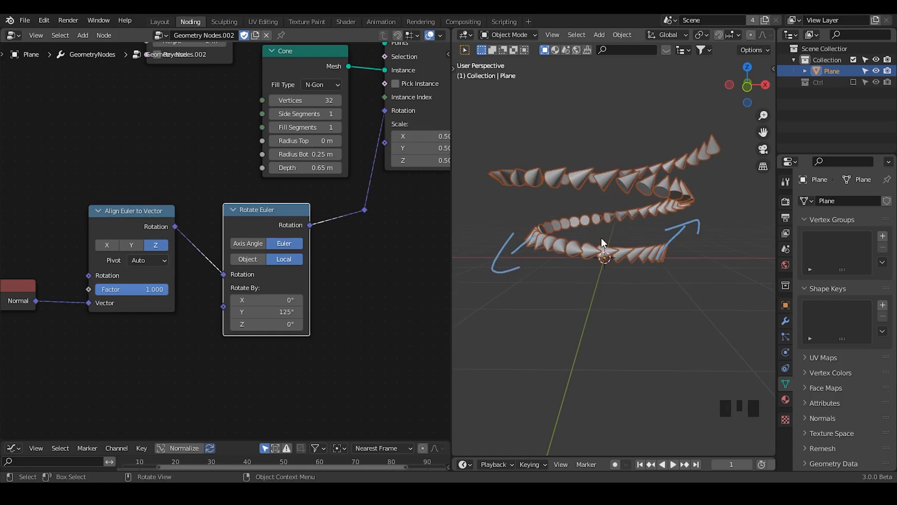
key(d)
mouse_move(601, 237)
right_down()
mouse_move(507, 255)
mouse_move(687, 233)
mouse_move(607, 271)
right_up()
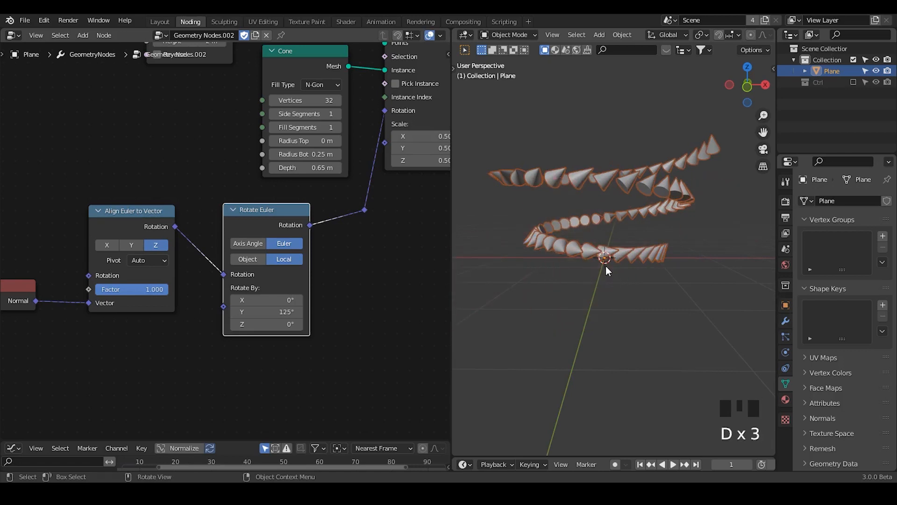
middle_drag(608, 271, 605, 286)
- Outline the Align Euler to Vector node with annotation strokes in the node editor
middle_drag(97, 290, 112, 270)
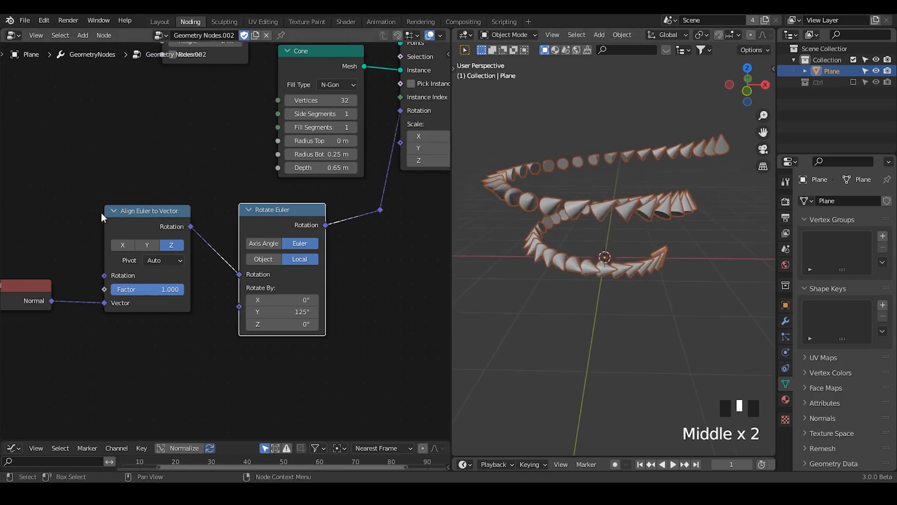
key(d)
drag(98, 201, 96, 296)
mouse_move(99, 189)
mouse_down()
mouse_move(197, 201)
mouse_move(198, 310)
mouse_up()
key(d)
drag(83, 335, 207, 316)
- Enable the Ctrl collection and move its Controller empty up along the Z axis above the spiral
middle_drag(608, 327, 612, 289)
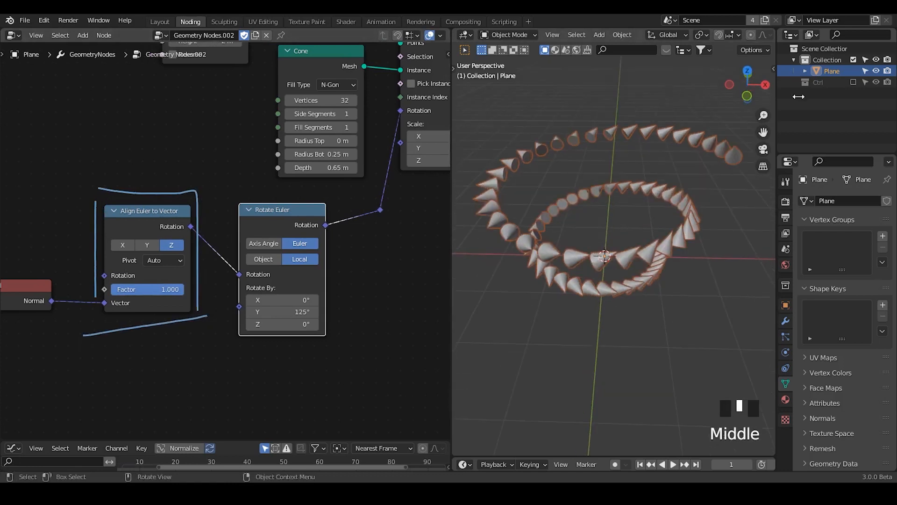
click(853, 83)
click(836, 94)
key(g)
key(z)
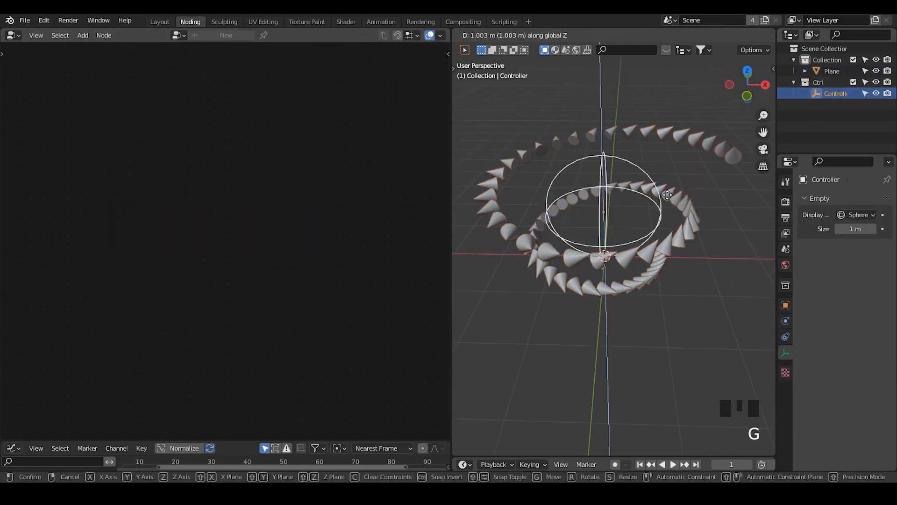
click(662, 160)
- Change the Controller empty's display type to Arrows
click(841, 215)
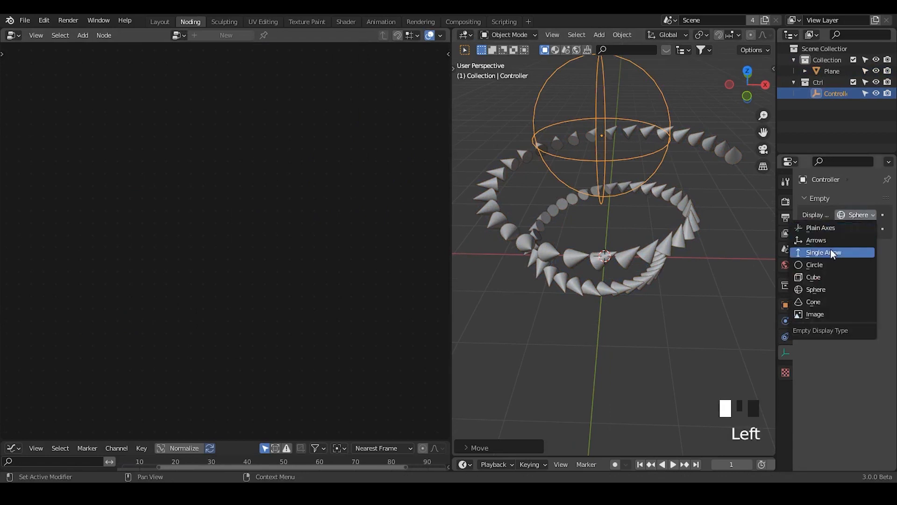
click(827, 246)
shift+middle_drag(652, 219, 604, 270)
scroll(600, 272, up, 2)
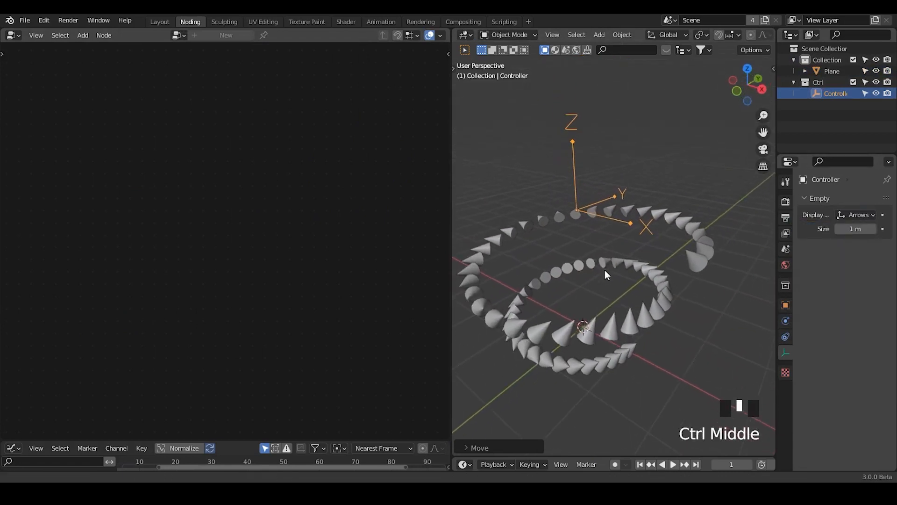
- Pin the cone spiral's Geometry Nodes.002 tree in the node editor and reselect the Controller empty
click(607, 254)
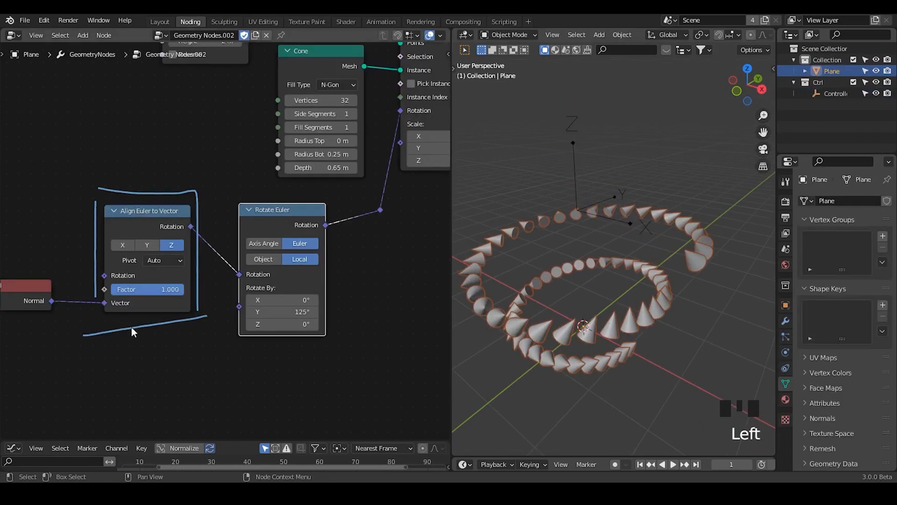
click(281, 35)
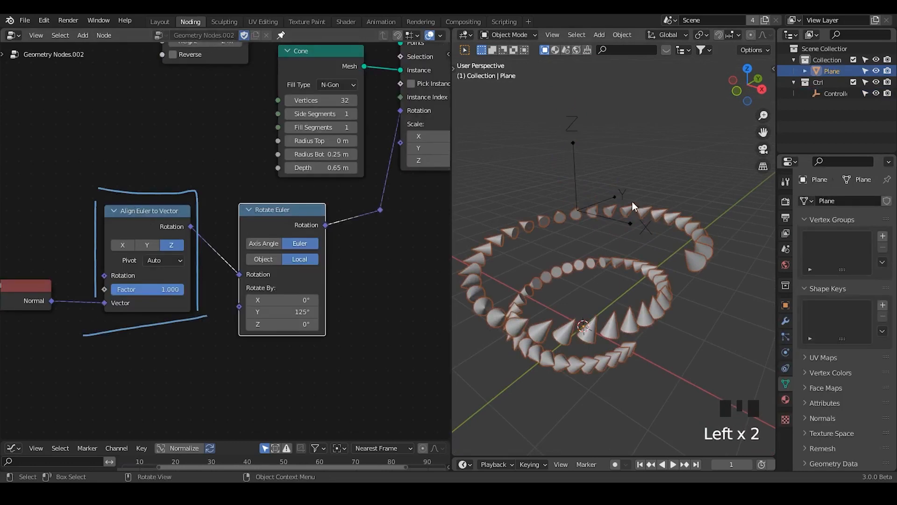
click(581, 187)
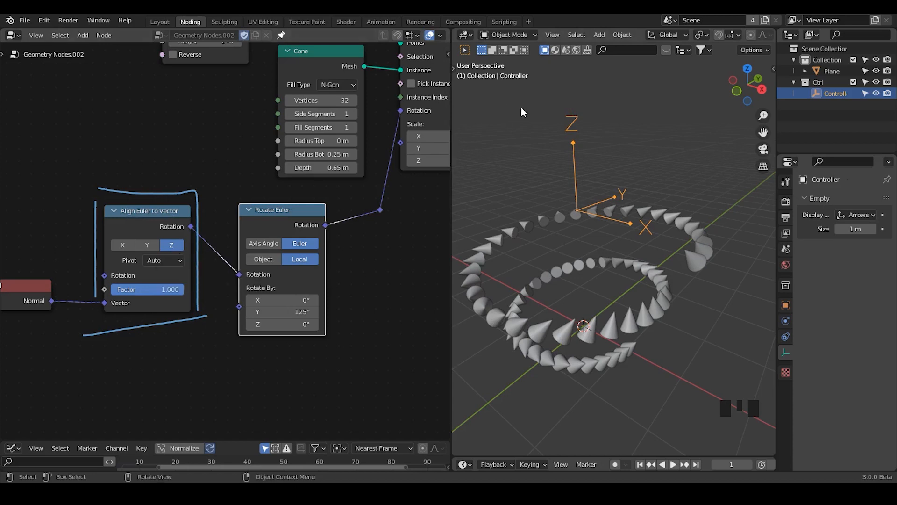
- Annotate the Controller's Z axis with an upward arrow and erase it
mouse_move(579, 168)
mouse_down()
mouse_move(573, 96)
mouse_move(559, 120)
mouse_up()
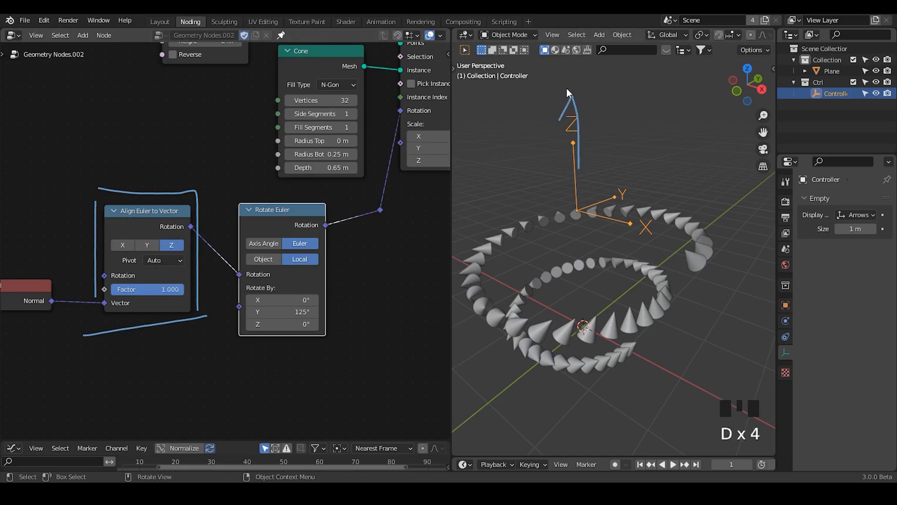
drag(567, 88, 595, 107)
middle_drag(584, 243, 608, 224)
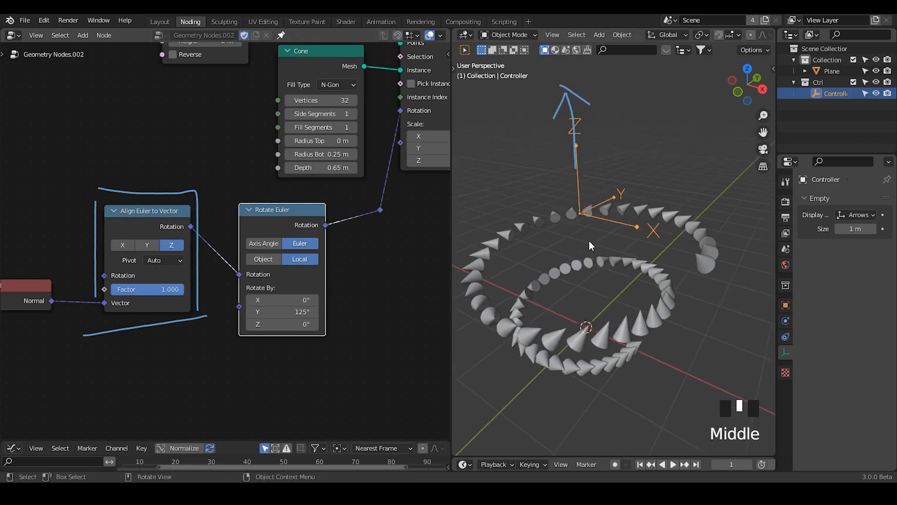
right_drag(577, 108, 575, 131)
- Duplicate the Controller empty, move the copy along Y and rotate it around Z
key(shift+d)
right_click(626, 236)
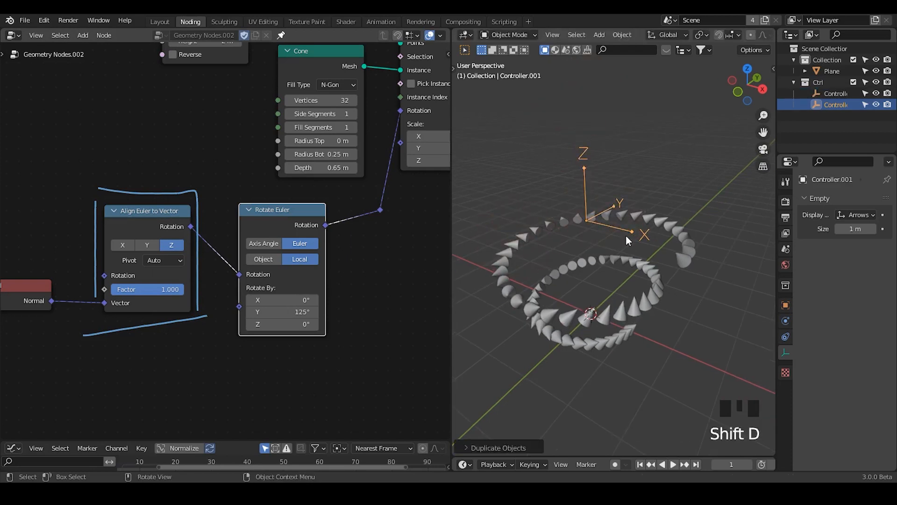
key(g)
key(y)
click(667, 186)
key(r)
key(z)
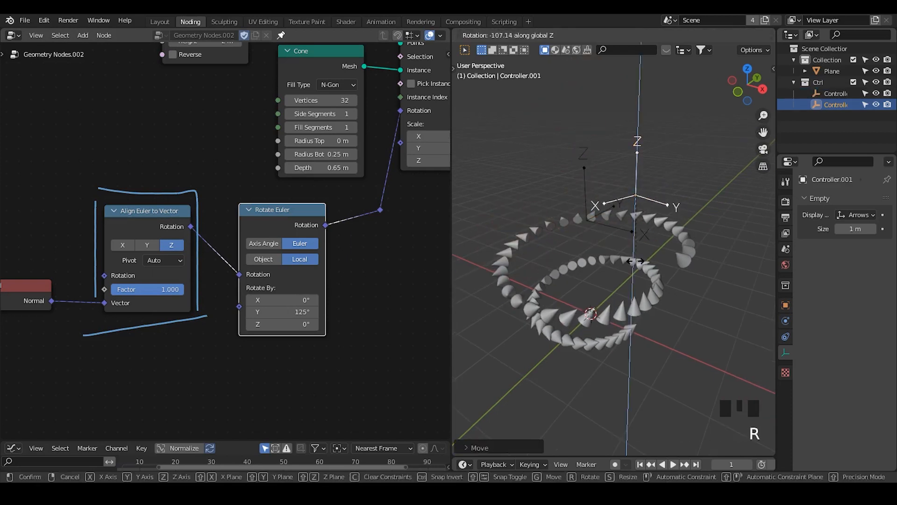
click(630, 277)
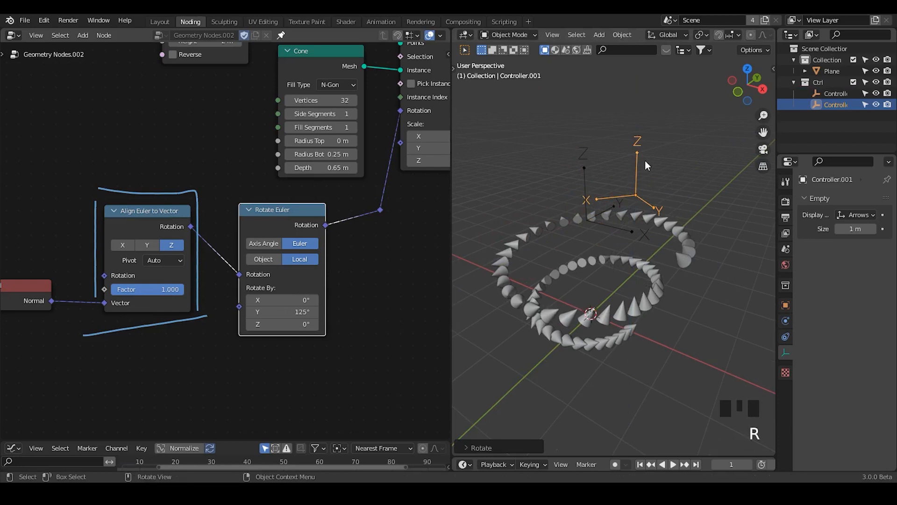
- Draw annotation strokes along the Z, X and Y axes of the duplicated controller
mouse_move(637, 194)
mouse_down()
mouse_move(647, 130)
mouse_move(658, 135)
mouse_up()
drag(626, 195, 563, 203)
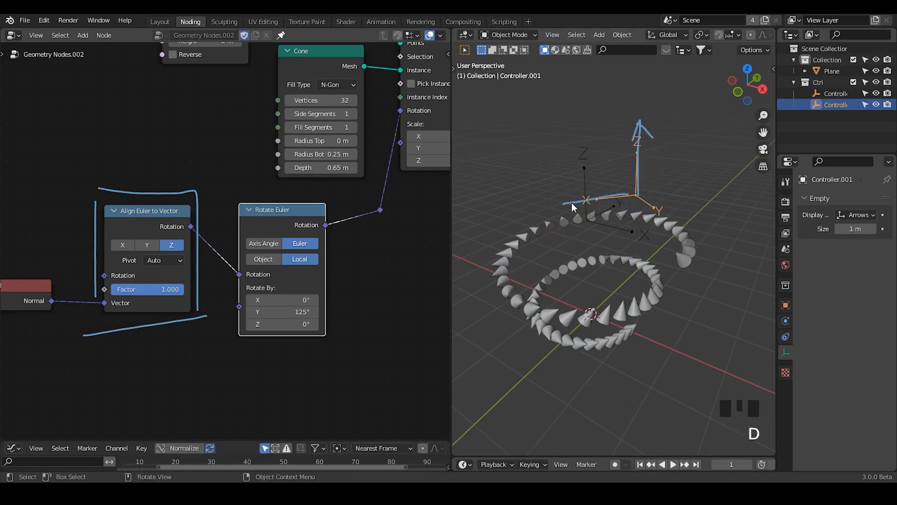
drag(638, 197, 677, 246)
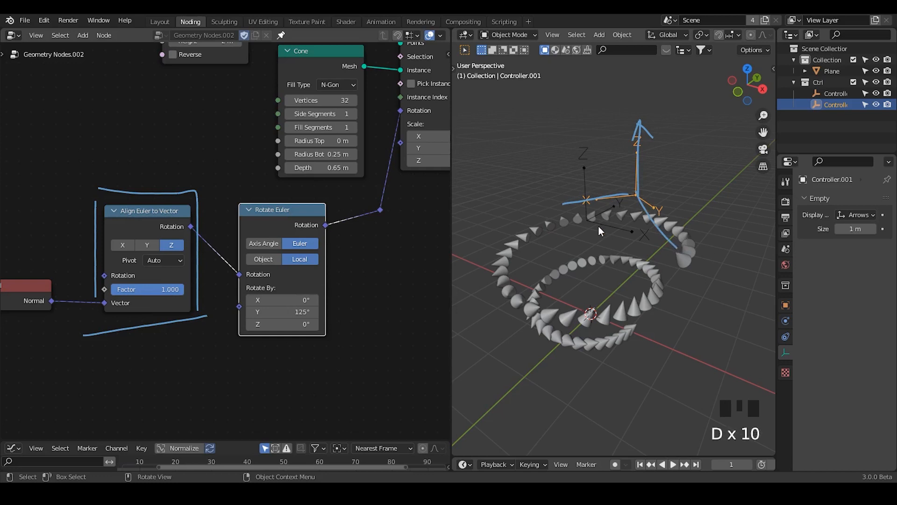
- Make a second copy of the original Controller, move it beside the others and rotate it around Z
click(591, 220)
key(shift+d)
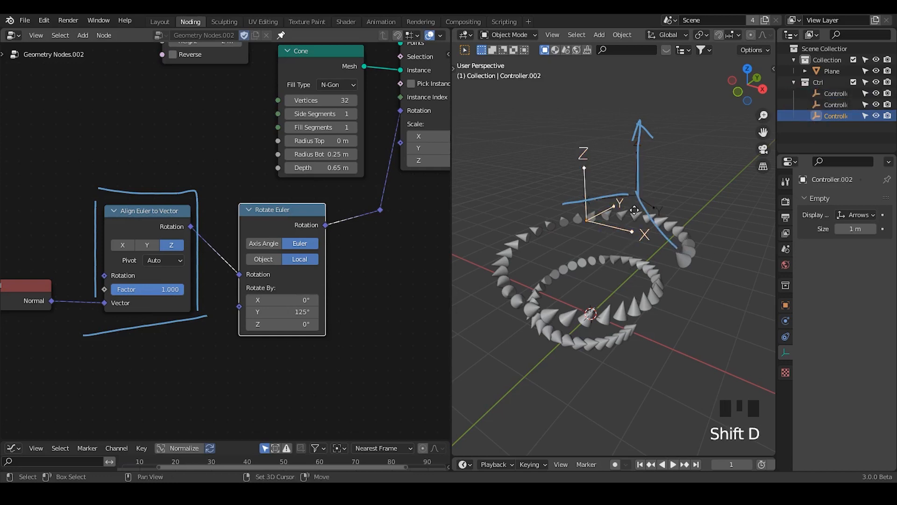
right_click(635, 209)
key(g)
click(615, 246)
key(r)
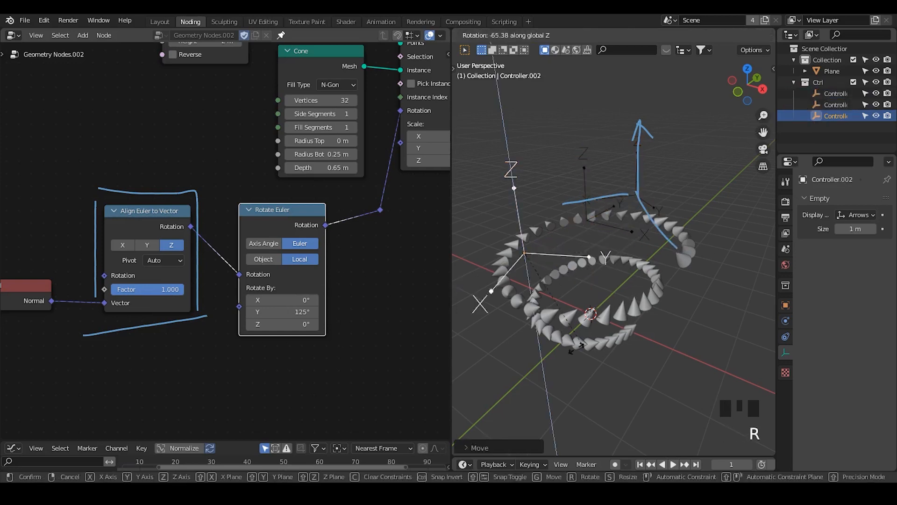
click(588, 292)
middle_drag(587, 292, 655, 304)
key(r)
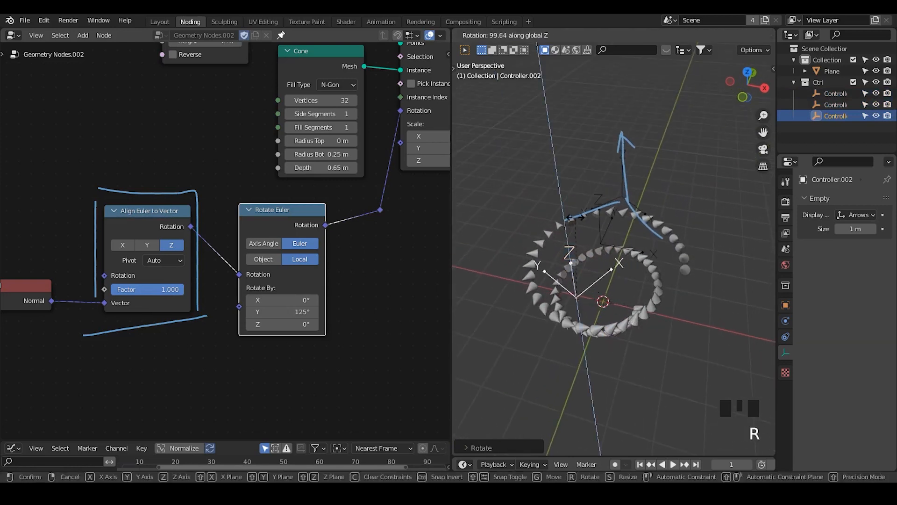
click(625, 233)
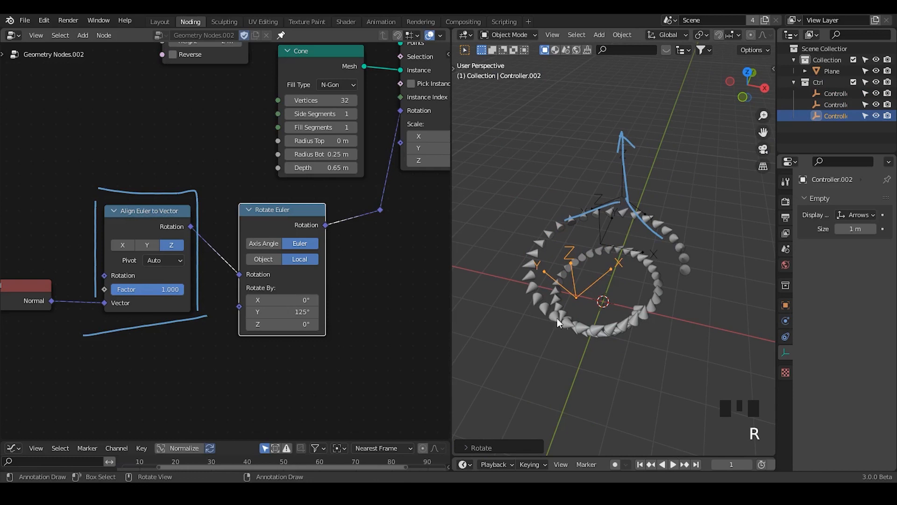
- Erase the axis annotations in the viewport and delete the two duplicated controllers
middle_drag(584, 318, 582, 262)
key(d)
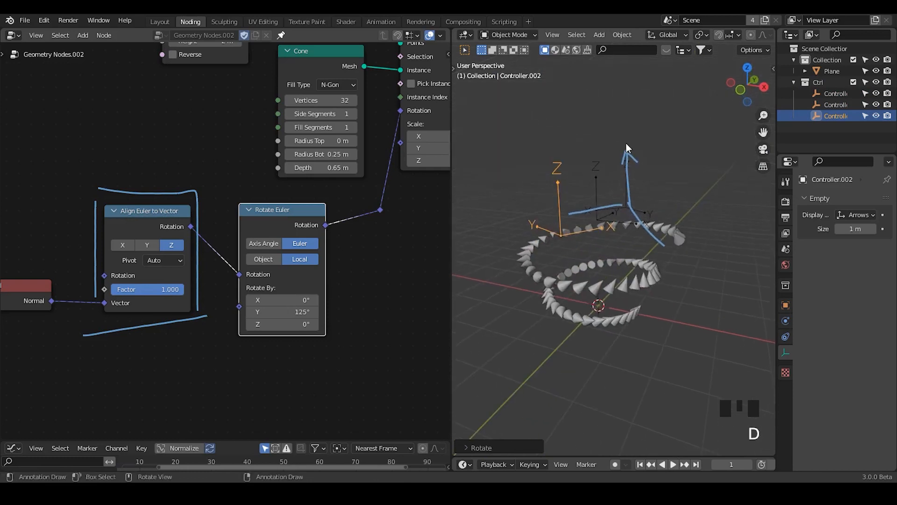
mouse_move(584, 213)
right_down()
mouse_move(636, 224)
mouse_move(661, 284)
right_up()
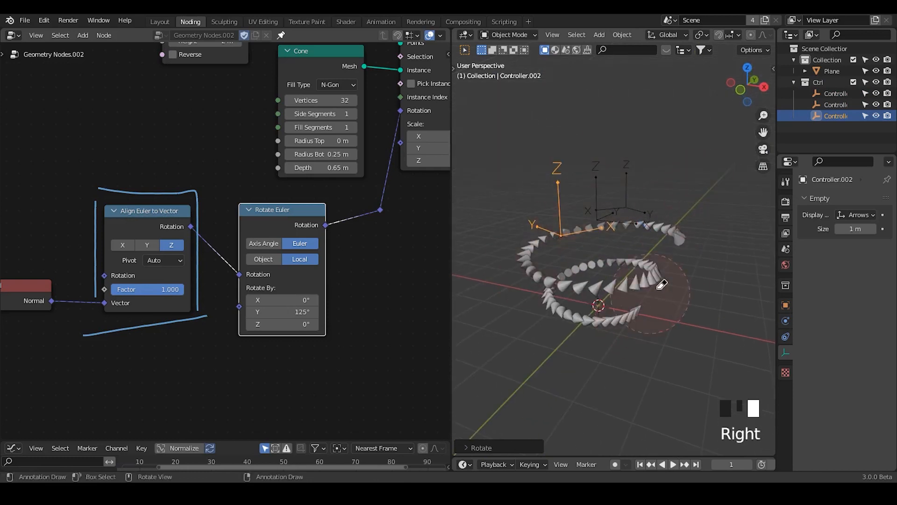
shift+click(625, 189)
key(x)
click(626, 190)
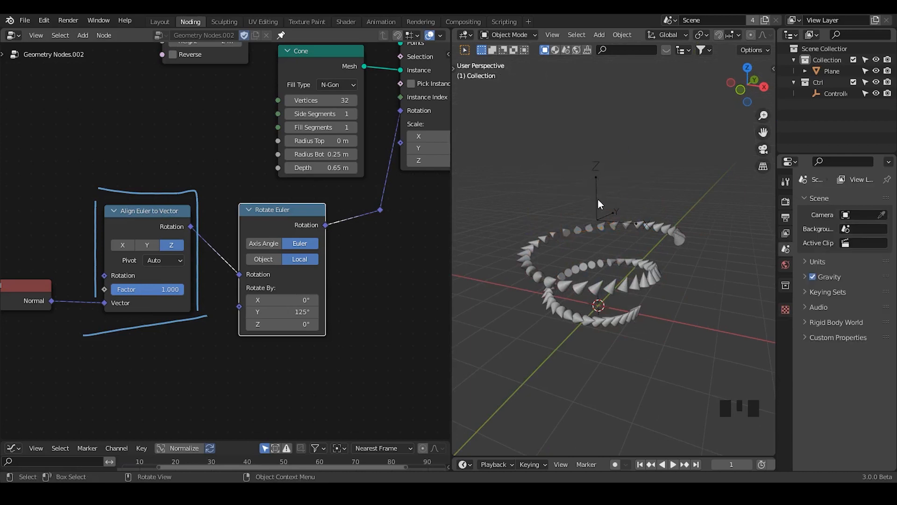
- Select the Plane object and erase the annotation outline around the Align Euler to Vector node
click(668, 236)
middle_drag(207, 279, 304, 220)
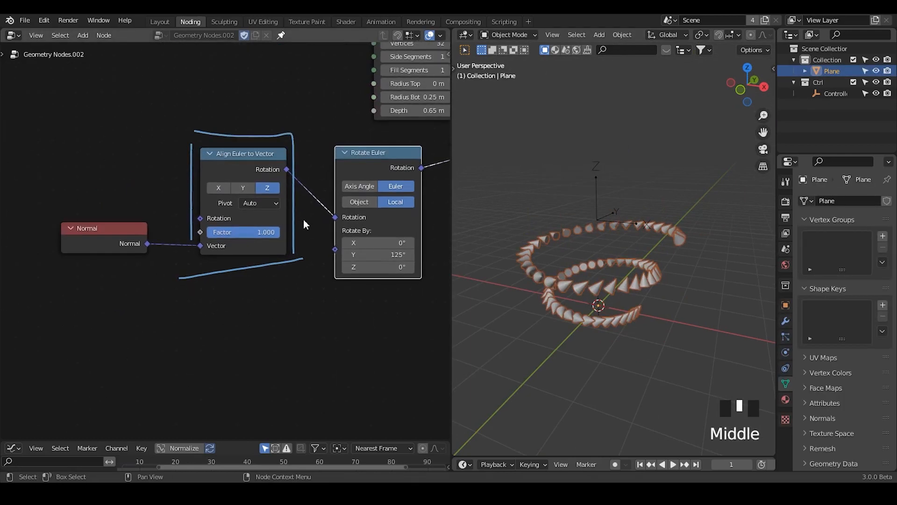
key(d)
mouse_move(224, 141)
right_down()
mouse_move(143, 252)
mouse_move(280, 271)
mouse_move(180, 184)
mouse_move(200, 124)
mouse_move(234, 163)
right_up()
- Duplicate the Align Euler to Vector node below the original and set the copy's alignment axis to X
key(shift+d)
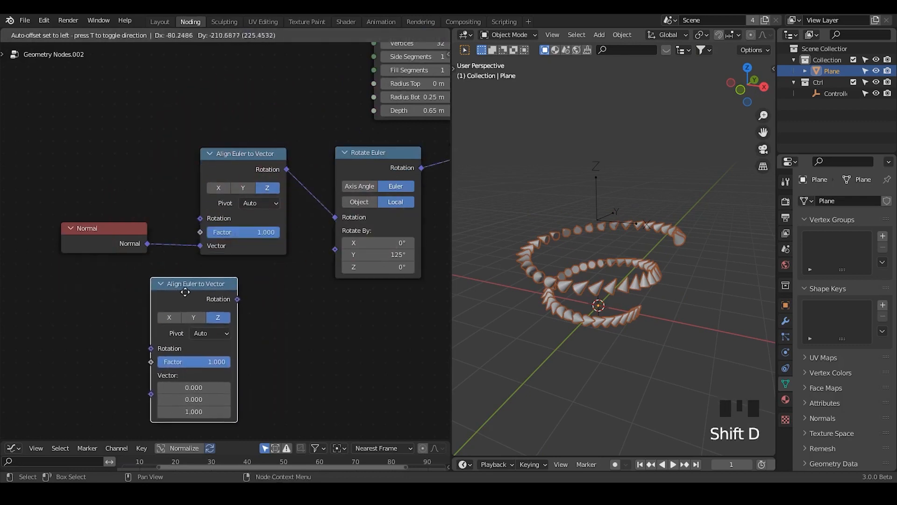
middle_click(191, 298)
middle_drag(191, 298, 214, 246)
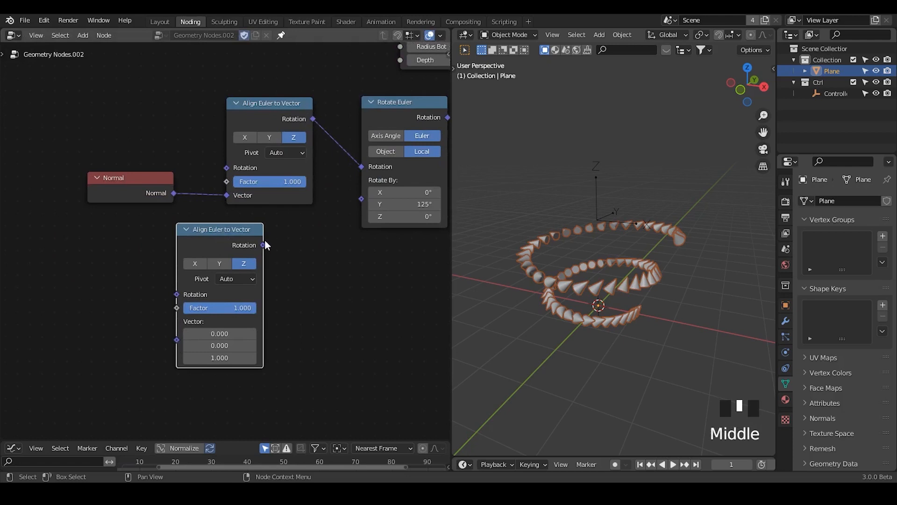
click(198, 265)
click(220, 265)
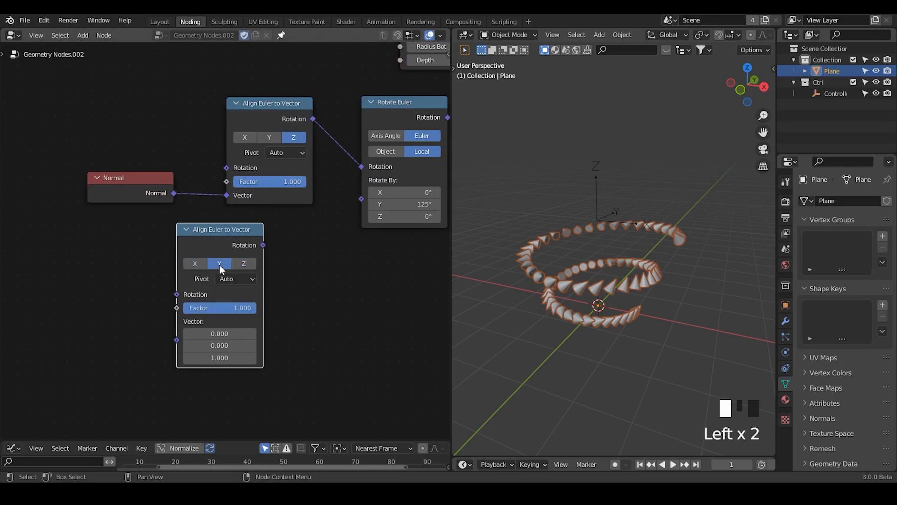
click(198, 263)
- Feed the X-axis Align Euler to Vector node into the Z-axis one's Rotation input and rearrange the nodes, with Normal underneath
mouse_move(214, 230)
mouse_down()
mouse_move(135, 58)
mouse_move(138, 96)
mouse_move(227, 232)
mouse_up()
drag(150, 248, 147, 279)
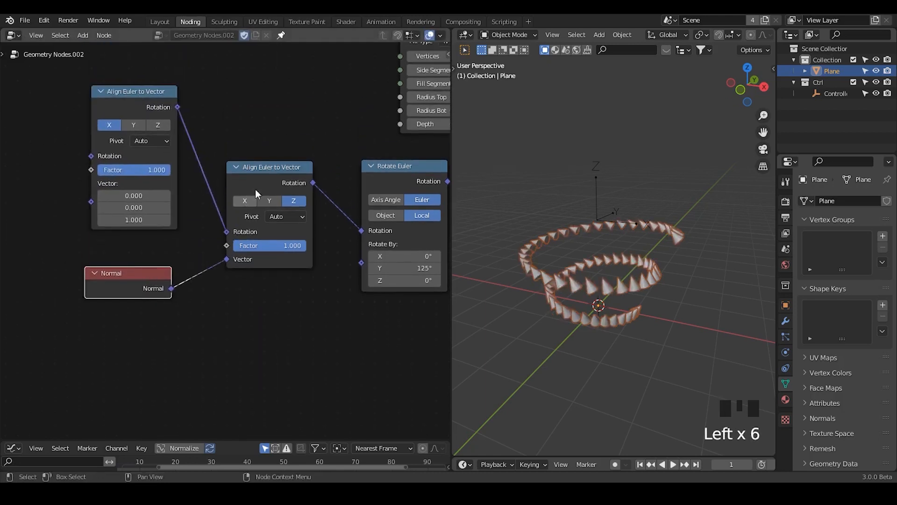
drag(260, 182, 271, 195)
- Mute the Rotate Euler node and inspect the cones' orientation along the spiral
click(405, 178)
key(m)
middle_drag(485, 236, 576, 263)
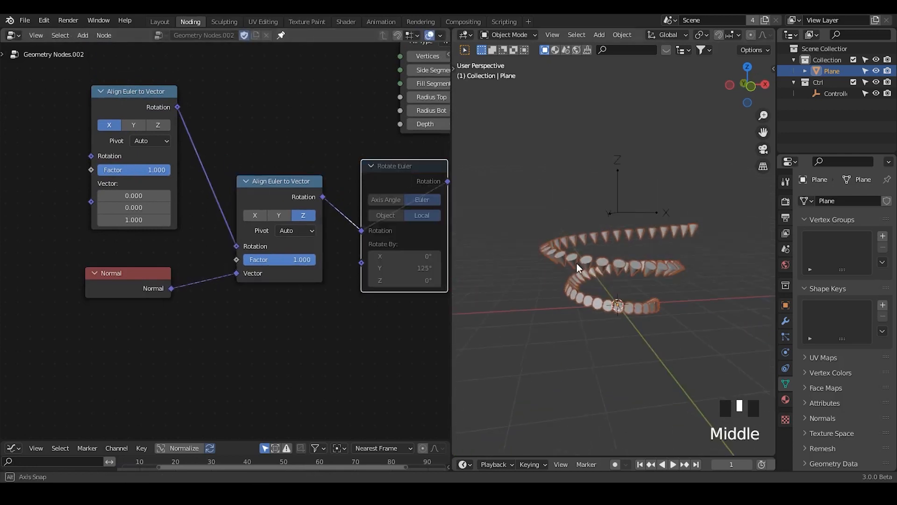
ctrl+middle_drag(624, 290, 394, 249)
- Add a Curve Tangent node beside the X-axis Align Euler to Vector node
drag(132, 114, 152, 124)
middle_drag(49, 191, 113, 160)
key(ctrl+a)
text(c)
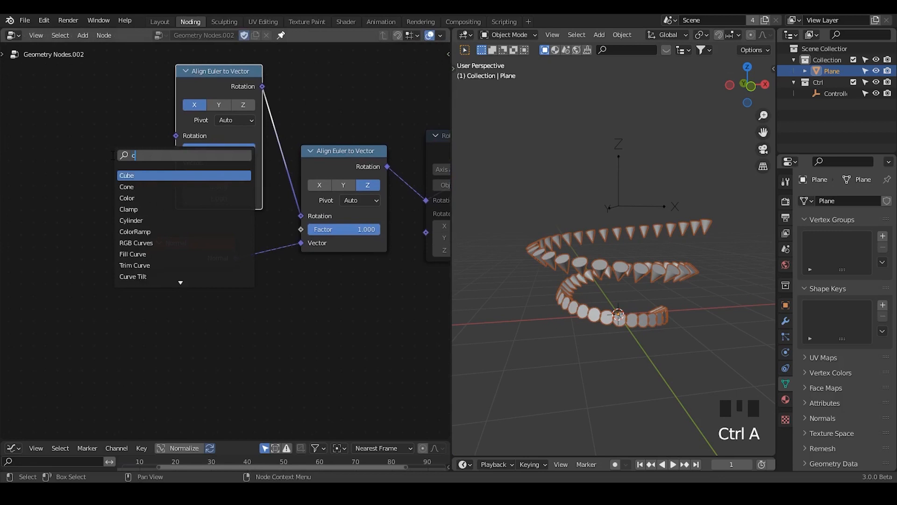
text(urve tangent)
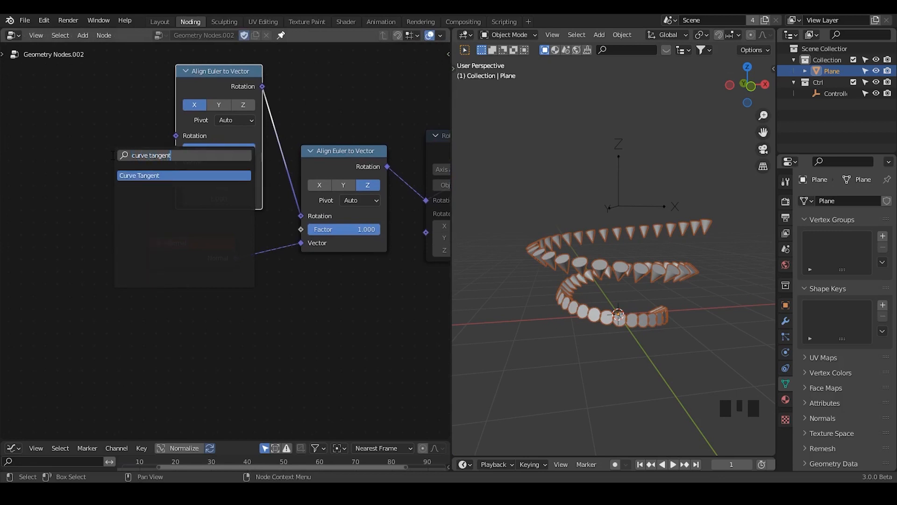
key(Return)
click(42, 170)
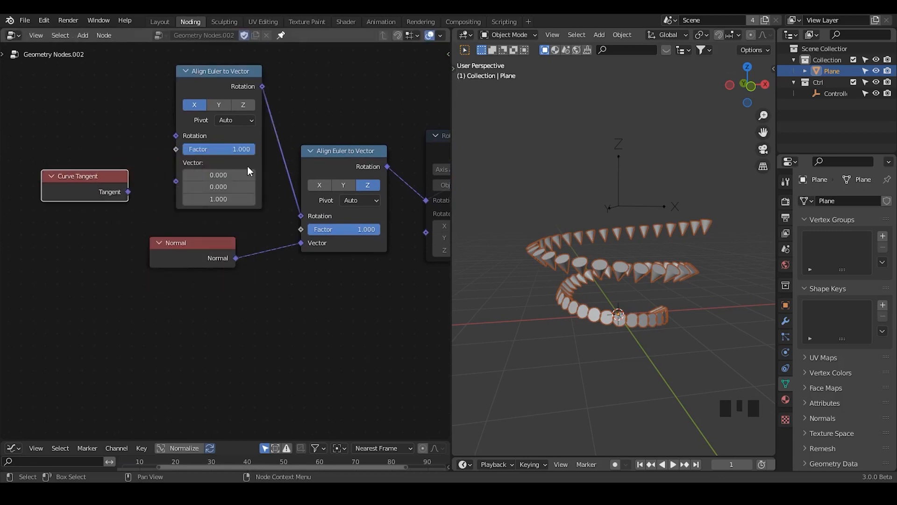
shift+middle_drag(610, 283, 595, 272)
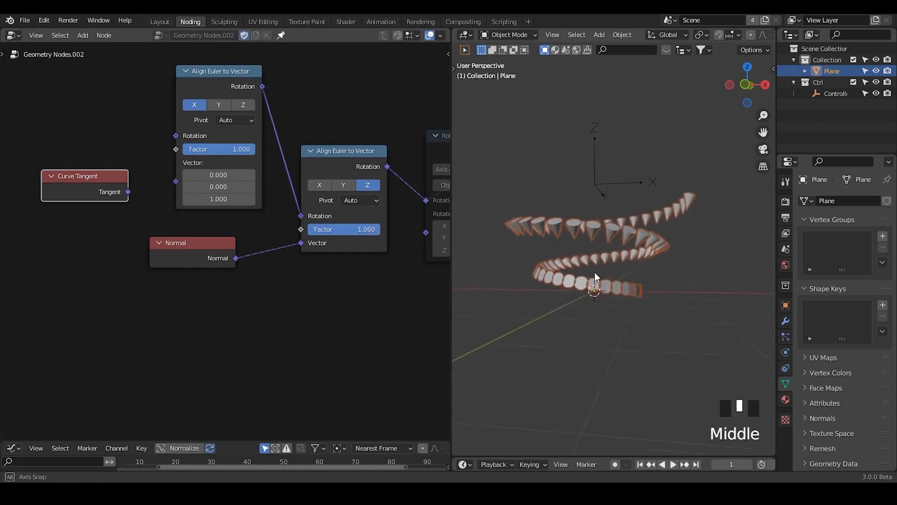
- Feed the Curve Tangent into the X-axis Align Euler to Vector node's Vector input and unmute the Rotate Euler node
drag(127, 192, 166, 184)
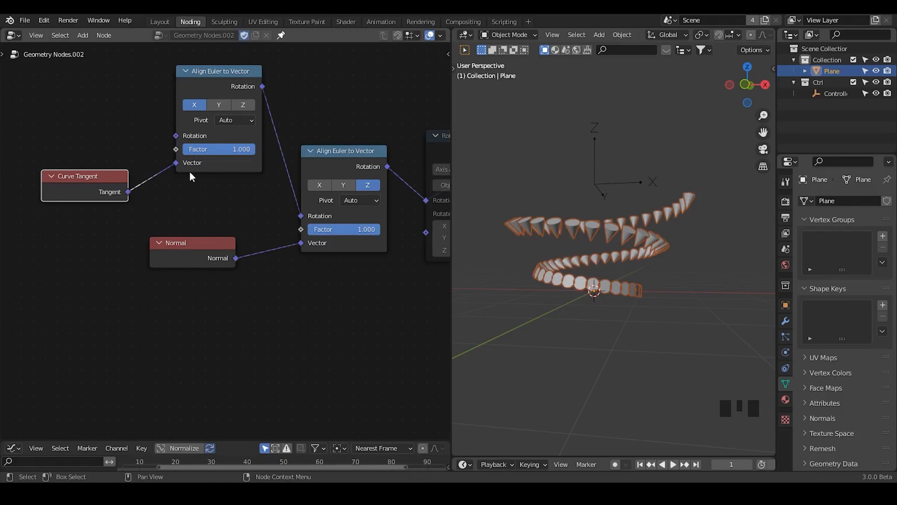
middle_drag(242, 212, 366, 156)
click(368, 156)
key(m)
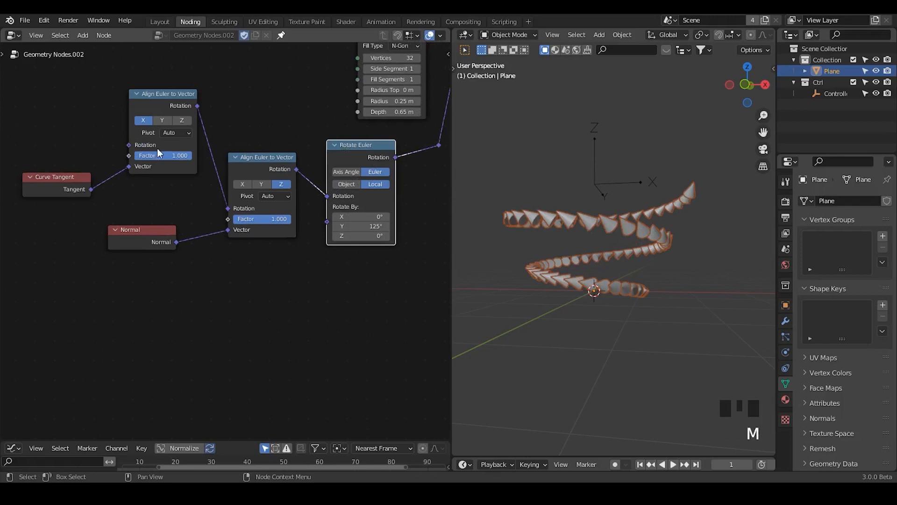
- Toggle muting of the link between the two Align Euler to Vector nodes to compare the cones' orientation
ctrl+alt+right_drag(216, 139, 209, 184)
ctrl+alt+right_drag(220, 129, 197, 184)
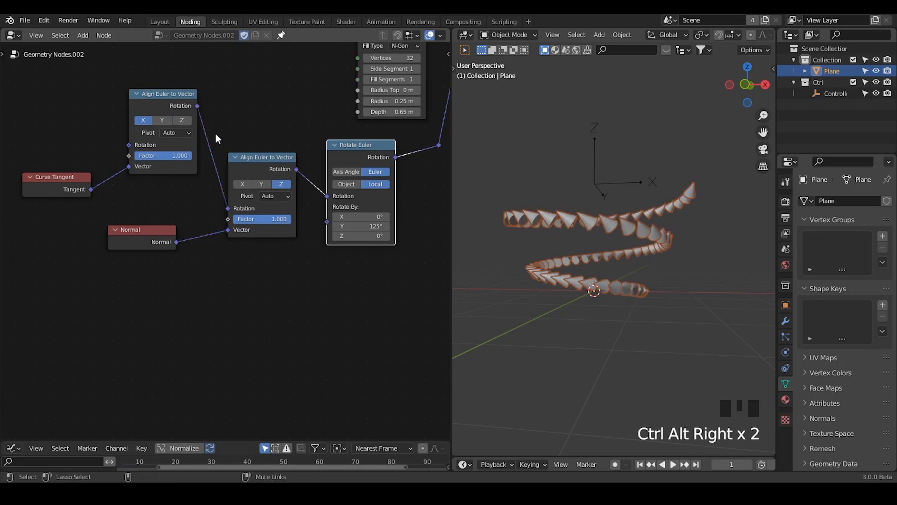
ctrl+alt+right_drag(215, 133, 203, 187)
mouse_move(222, 132)
ctrl+alt+right_down()
mouse_move(210, 191)
mouse_move(194, 206)
mouse_move(213, 164)
mouse_move(202, 199)
ctrl+alt+right_up()
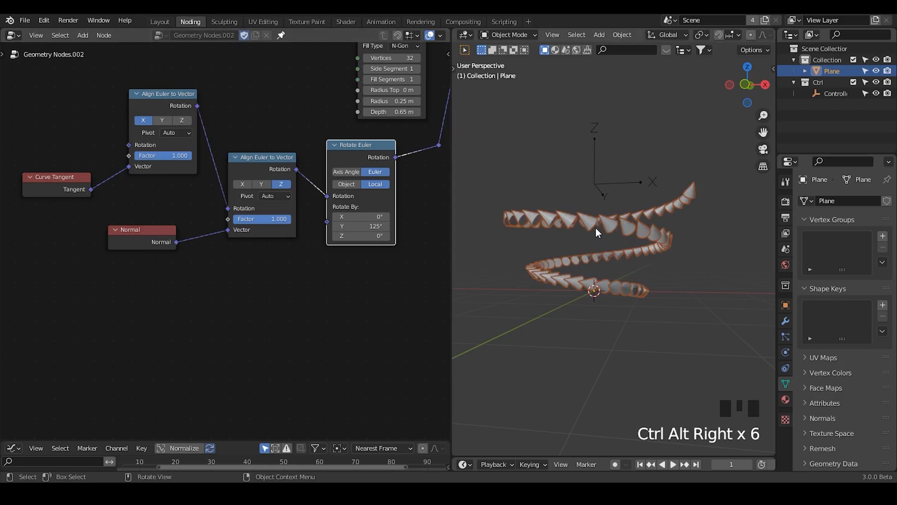
ctrl+alt+right_drag(224, 119, 209, 178)
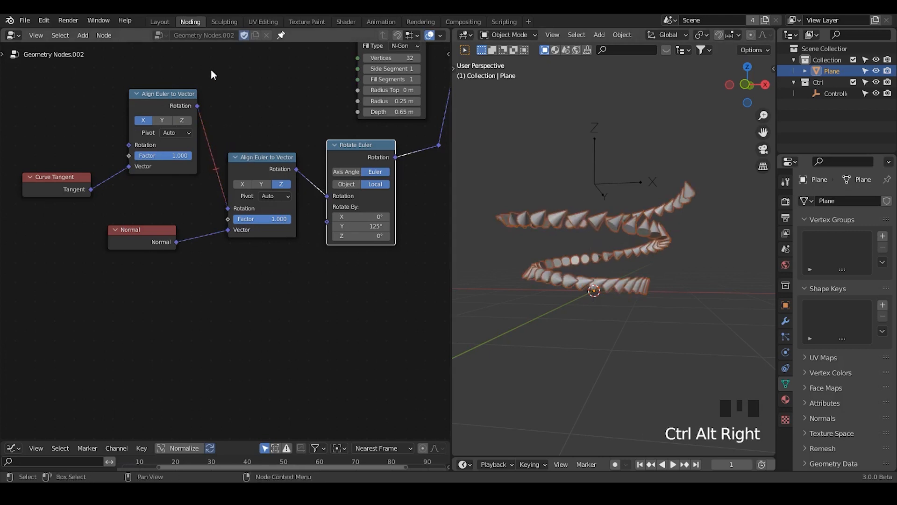
drag(211, 70, 48, 199)
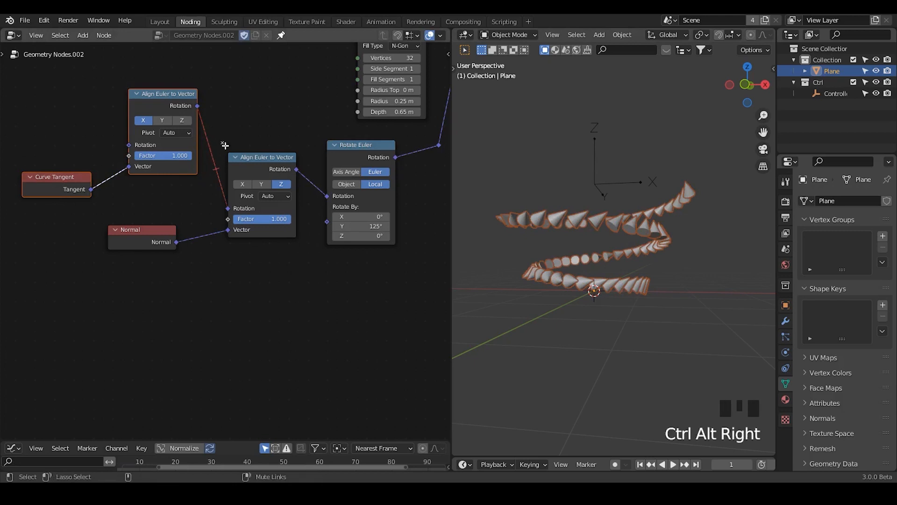
ctrl+alt+right_drag(225, 146, 231, 186)
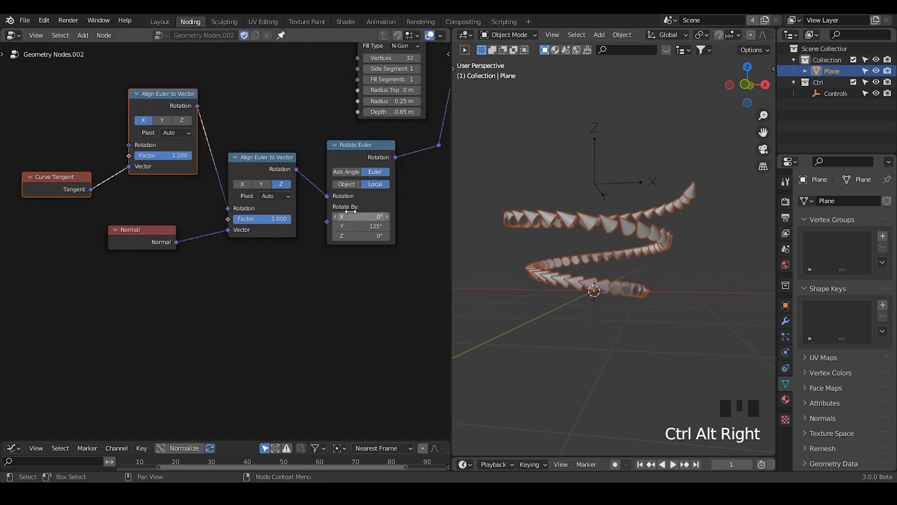
- Examine the Curve Tangent, Normal and Align Euler to Vector chain together with the cones along the spiral
middle_drag(545, 315, 549, 359)
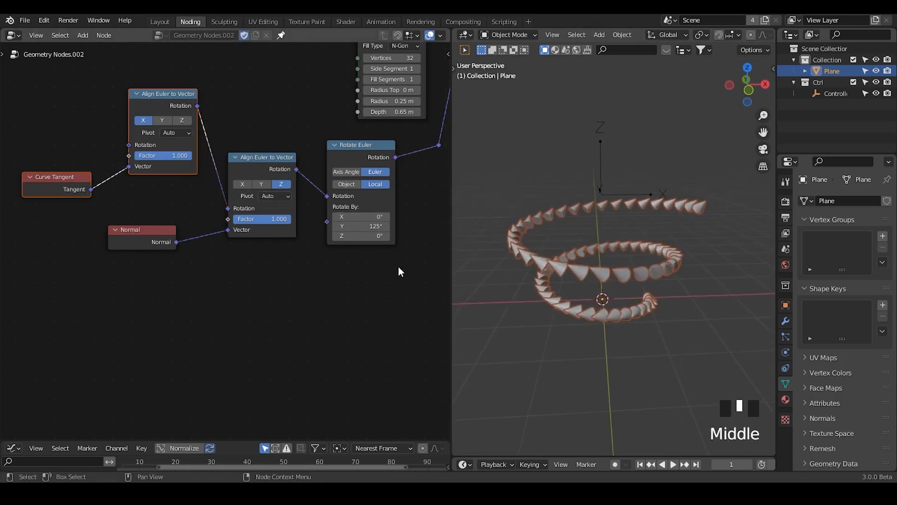
middle_drag(399, 270, 321, 337)
scroll(299, 261, up, 1)
middle_drag(283, 188, 322, 261)
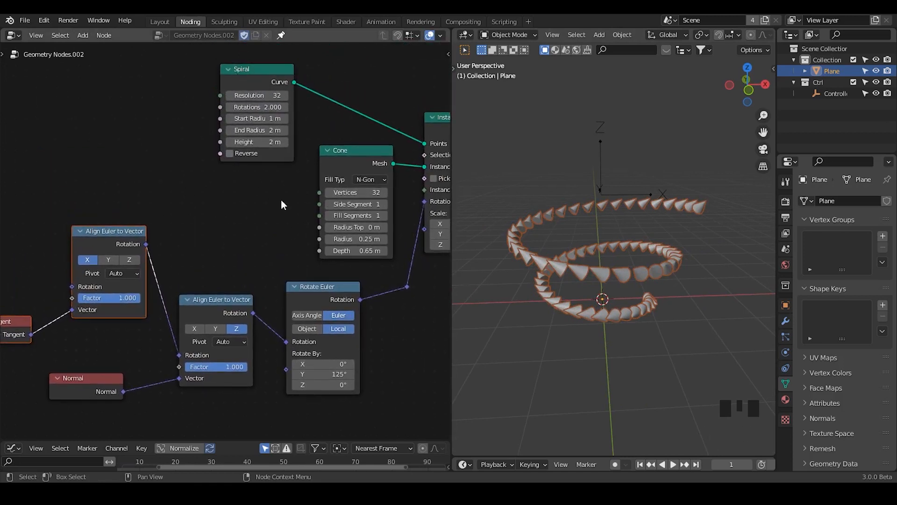
middle_drag(213, 243, 262, 198)
drag(278, 157, 48, 402)
middle_drag(588, 306, 606, 301)
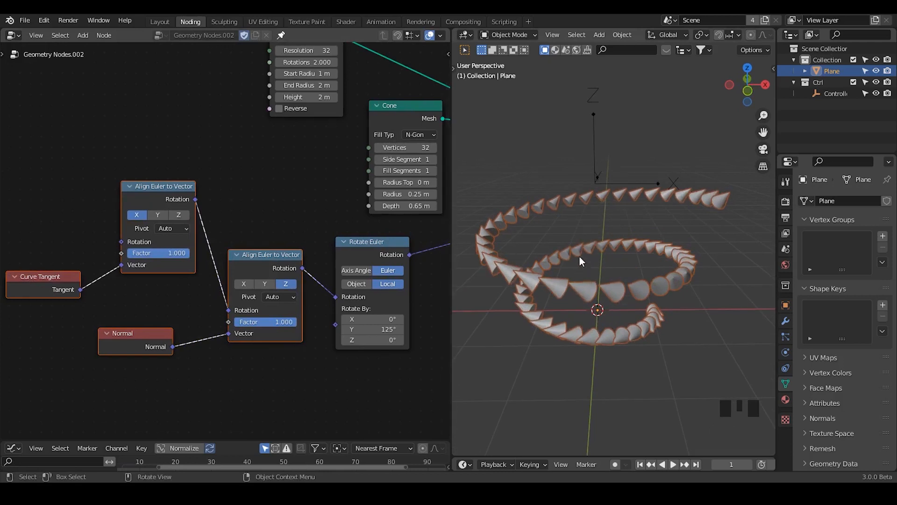
- Unpin the node tree and switch the Plane's node group to Geometry Nodes.003
click(613, 182)
middle_drag(407, 232, 360, 235)
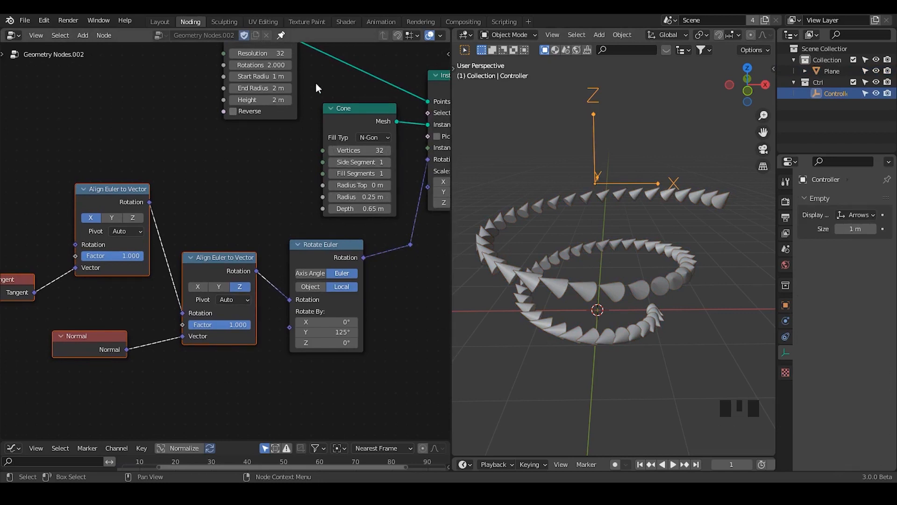
click(282, 35)
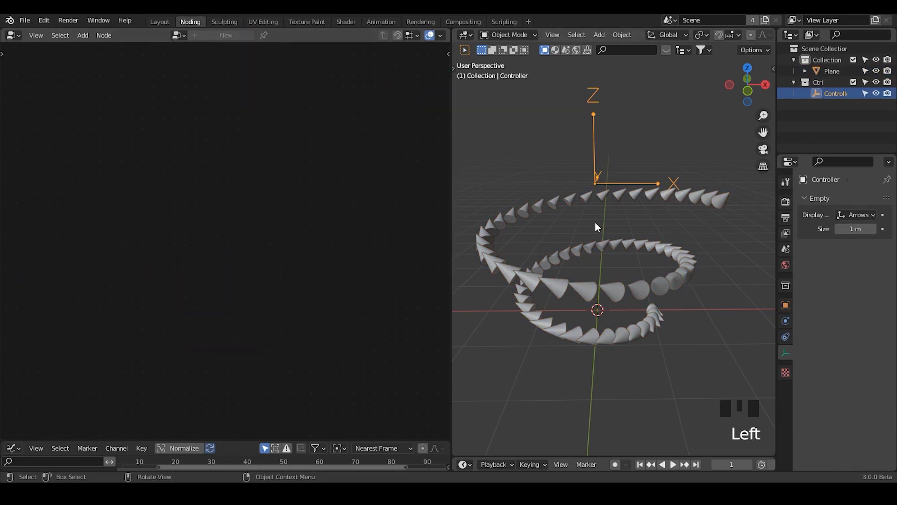
click(580, 200)
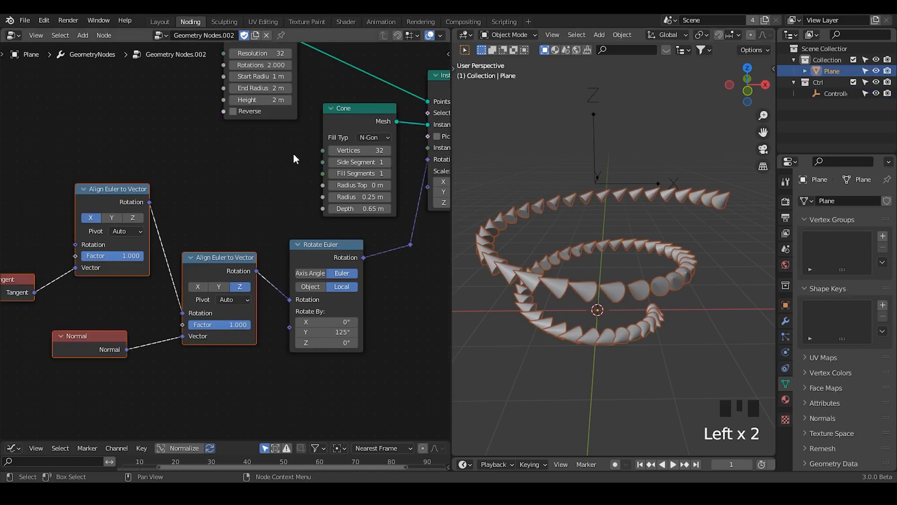
key(shift+alt+q)
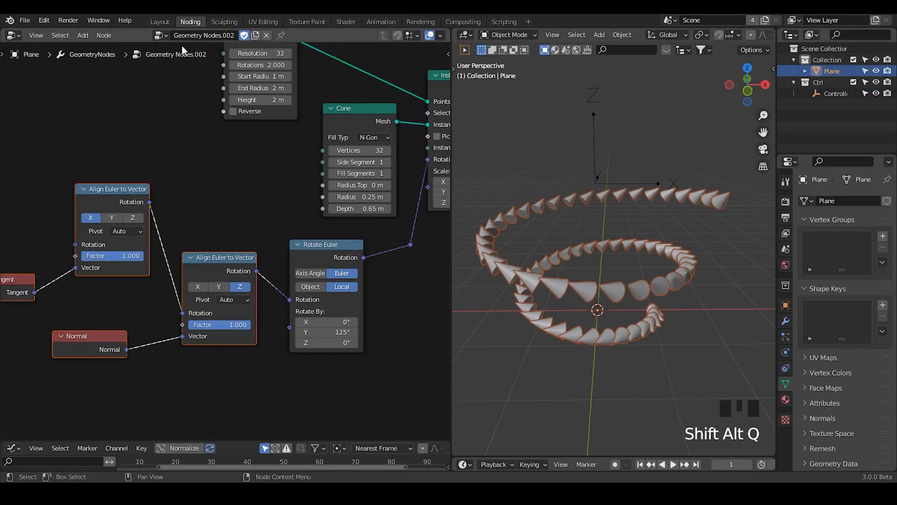
click(164, 36)
click(189, 80)
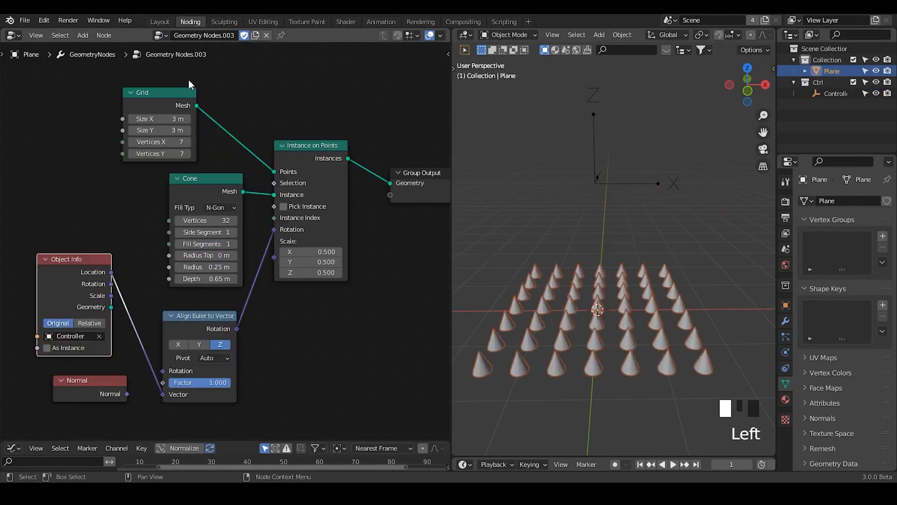
- Delete the unconnected Normal node from the cone grid's node tree
mouse_move(585, 270)
middle_down()
mouse_move(580, 279)
mouse_move(570, 267)
mouse_move(571, 276)
mouse_move(585, 256)
middle_up()
click(92, 379)
key(x)
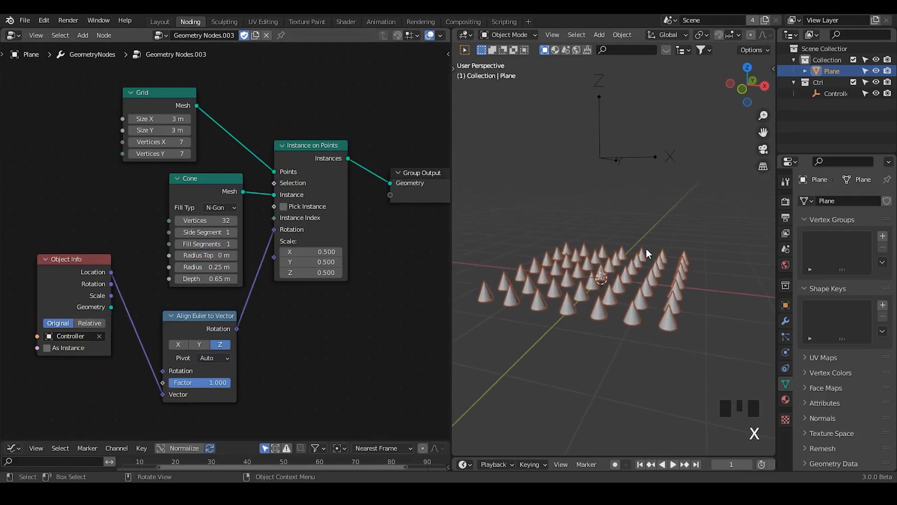
- Display the available object constraints for the Plane and look at the Track To constraint
mouse_move(636, 287)
middle_down()
mouse_move(604, 304)
mouse_move(615, 282)
mouse_move(624, 304)
mouse_move(618, 288)
mouse_move(628, 287)
middle_up()
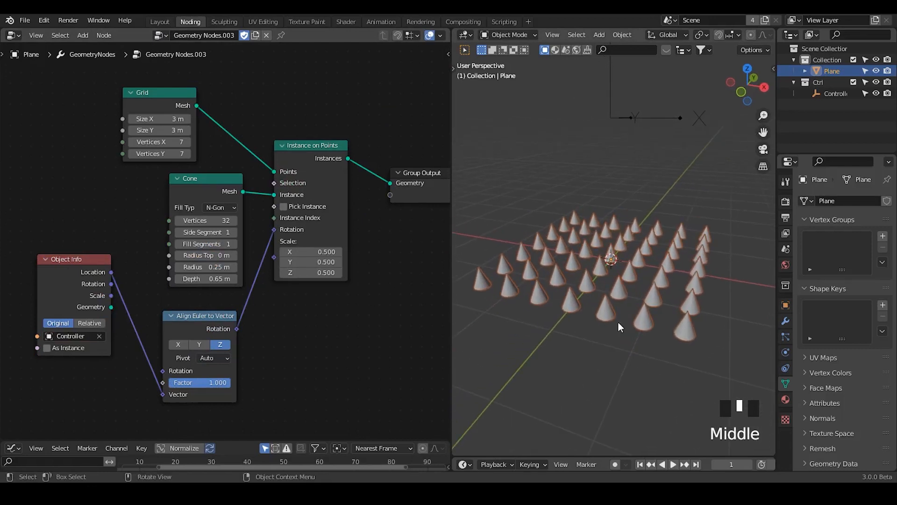
click(786, 369)
click(839, 200)
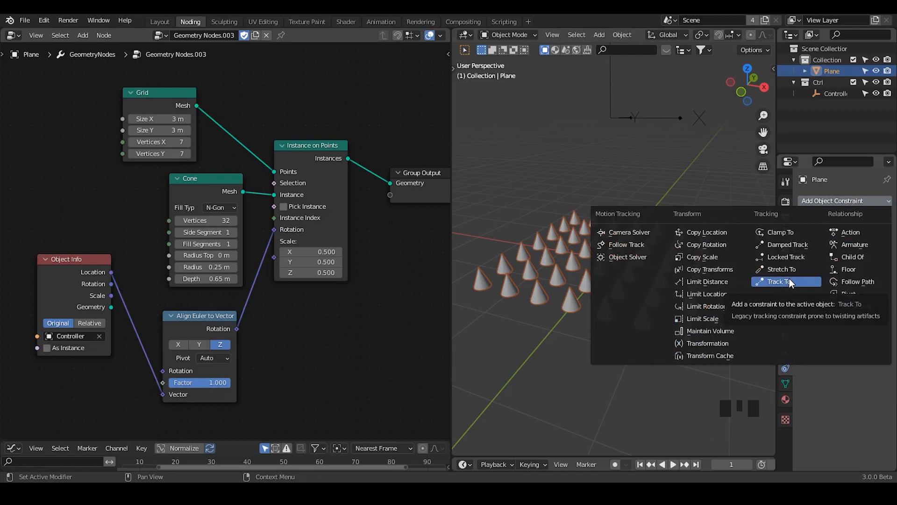
- Pin the Plane's node tree and place the Object Info node level with the Align Euler to Vector node
click(643, 118)
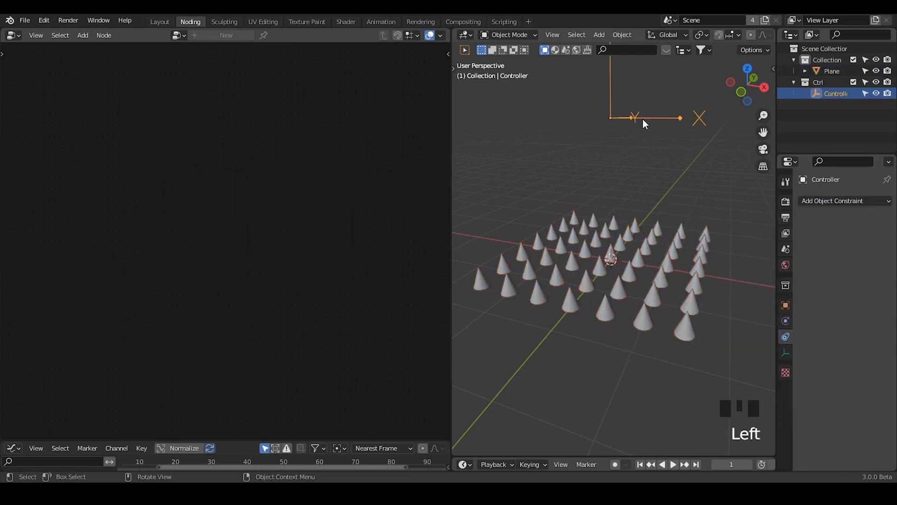
click(636, 225)
click(281, 36)
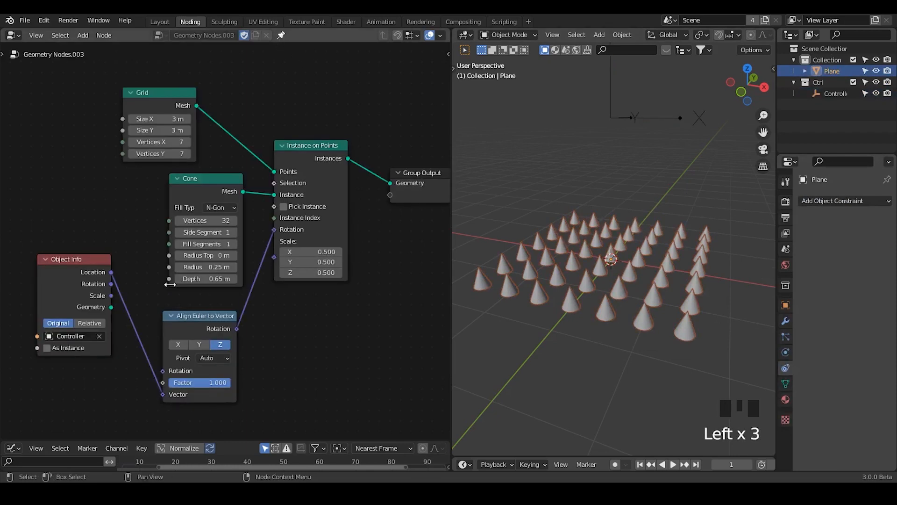
middle_drag(171, 284, 256, 253)
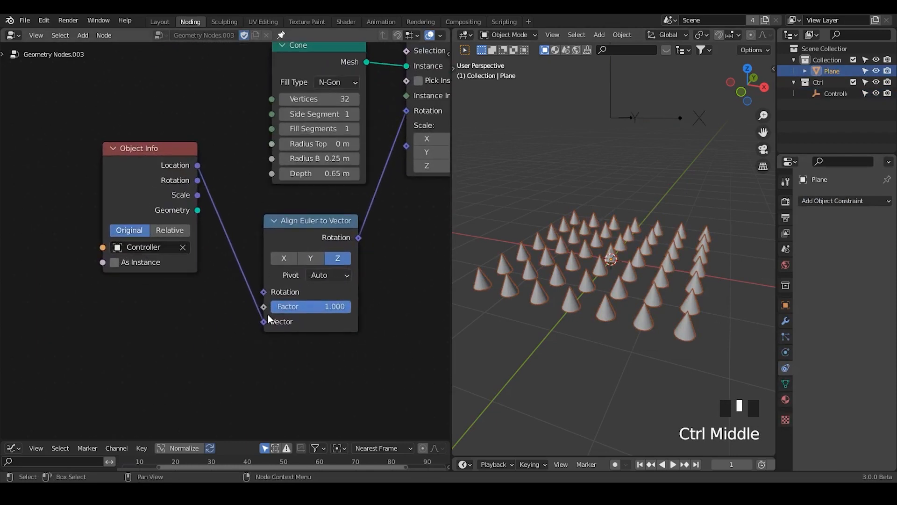
drag(153, 167, 143, 227)
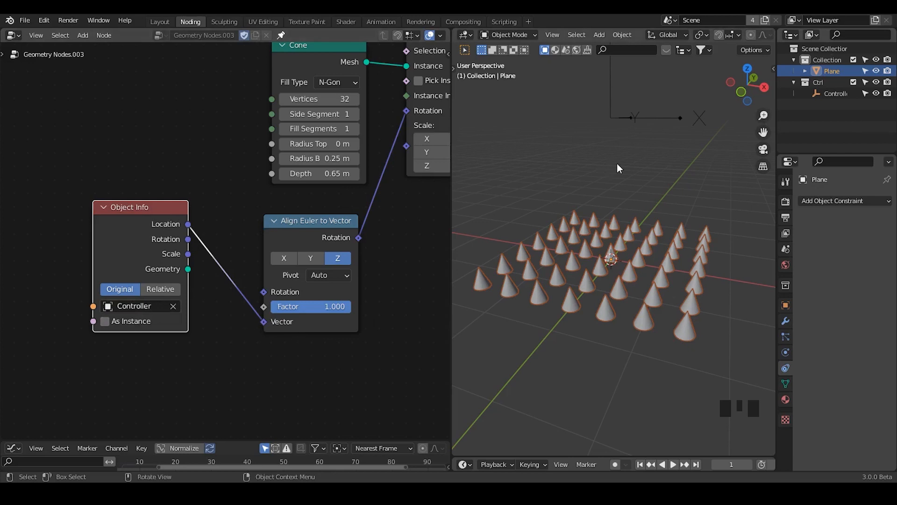
- Lower the Controller empty along Z until it sits just above the cone grid
click(634, 117)
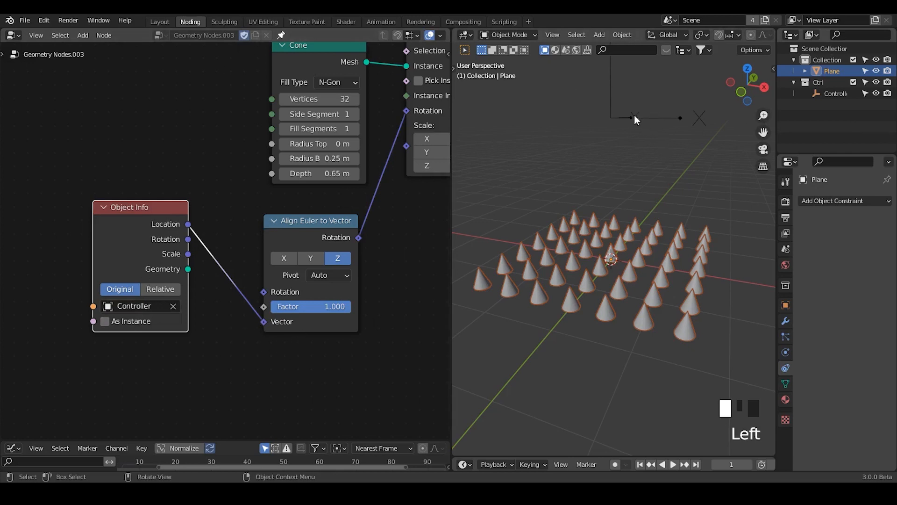
key(g)
key(z)
click(648, 216)
key(g)
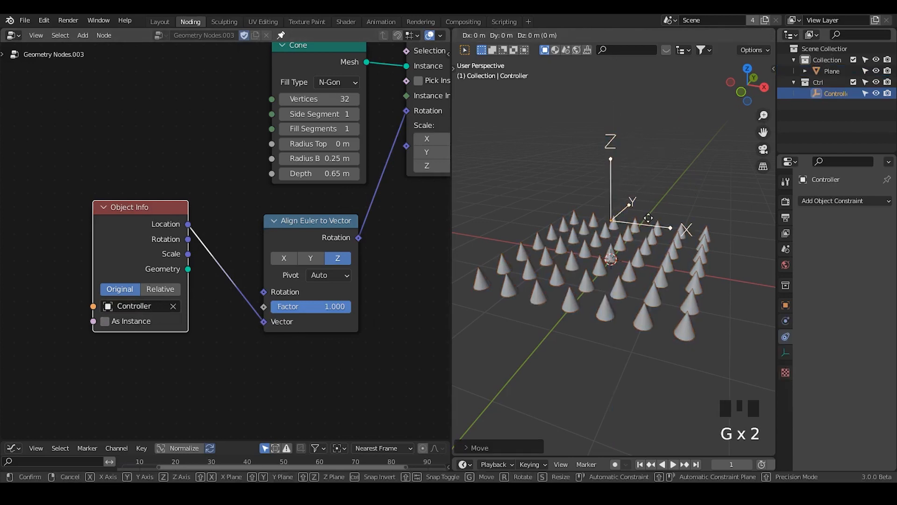
click(652, 198)
- Sketch annotation arrows from the cones towards the Controller, and erase them
middle_drag(652, 198, 626, 249)
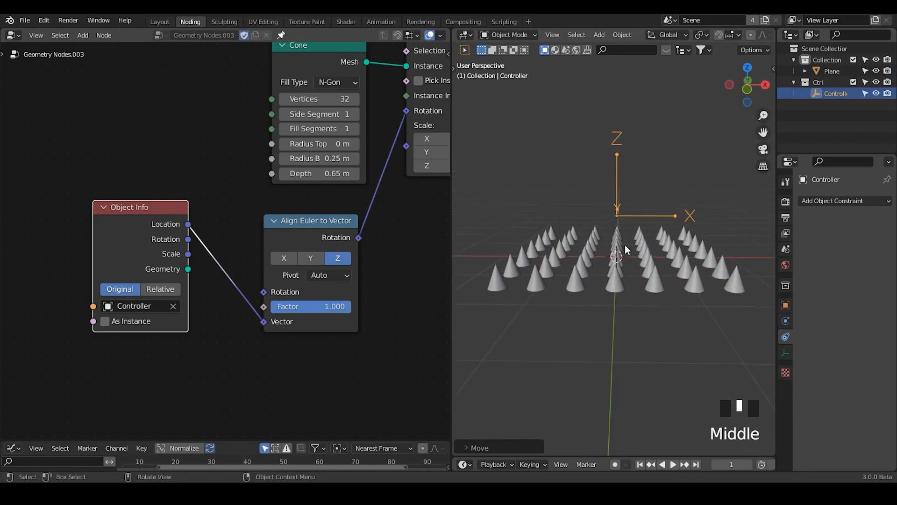
key(d)
mouse_move(530, 247)
mouse_down()
mouse_move(595, 216)
mouse_move(587, 222)
mouse_up()
mouse_move(698, 241)
mouse_down()
mouse_move(634, 218)
mouse_move(665, 220)
mouse_up()
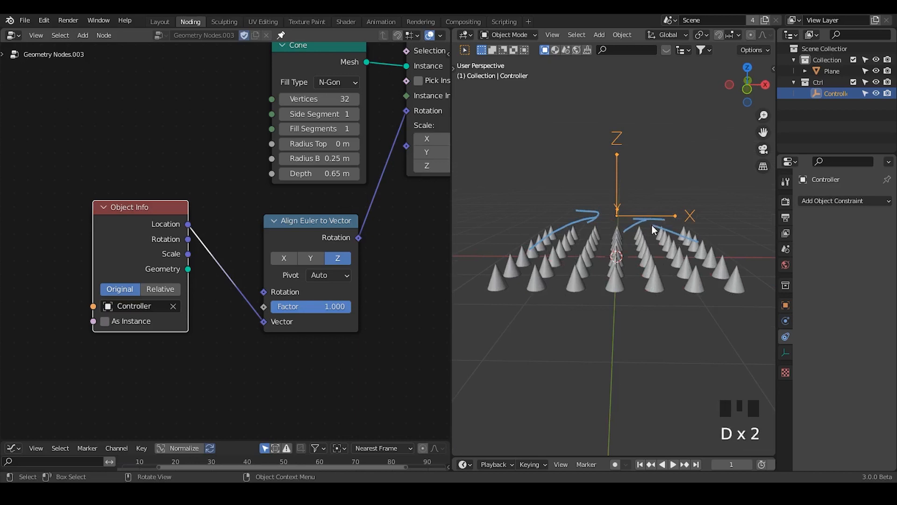
drag(616, 247, 620, 221)
drag(579, 255, 606, 216)
right_drag(597, 220, 654, 229)
- Move the Controller along the global Y axis and inspect how the cones tilt
middle_drag(638, 266, 585, 284)
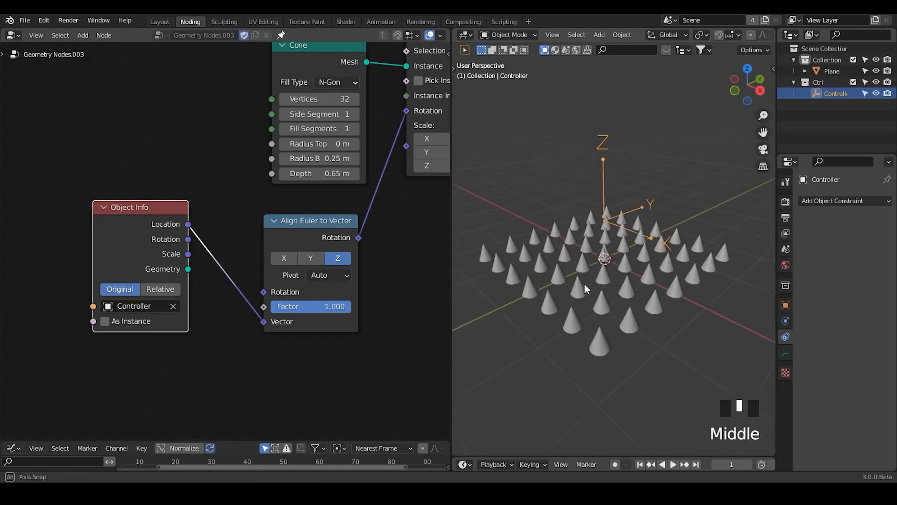
key(g)
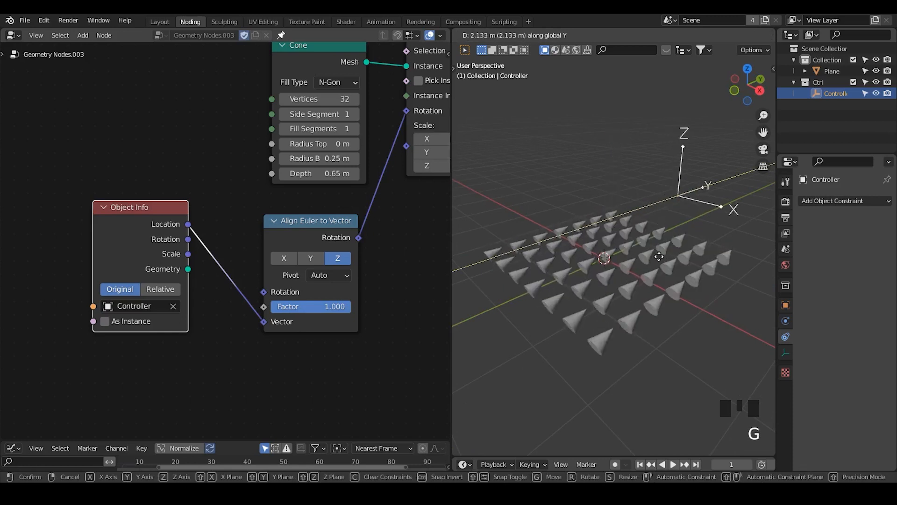
click(607, 296)
middle_drag(608, 297, 667, 293)
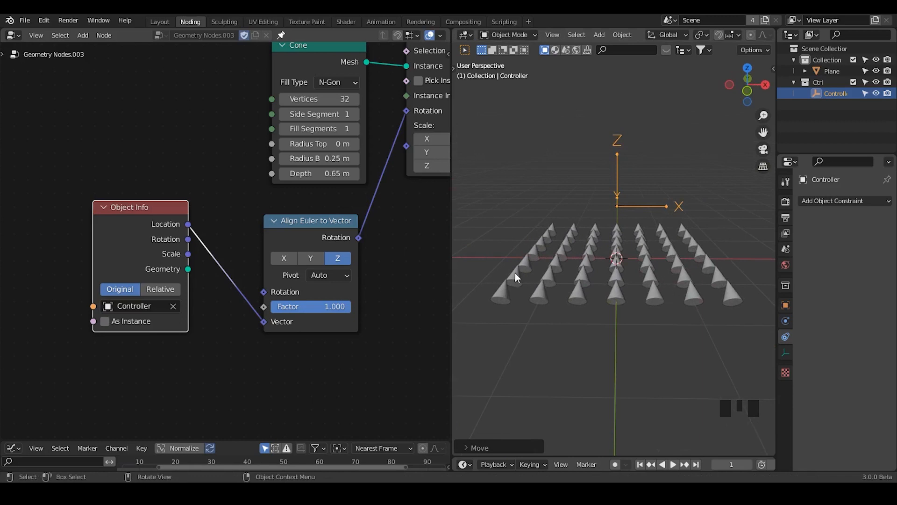
- Disconnect Object Info's Location from the Align Euler to Vector node's Vector input and nudge the Align node upward
drag(263, 321, 229, 260)
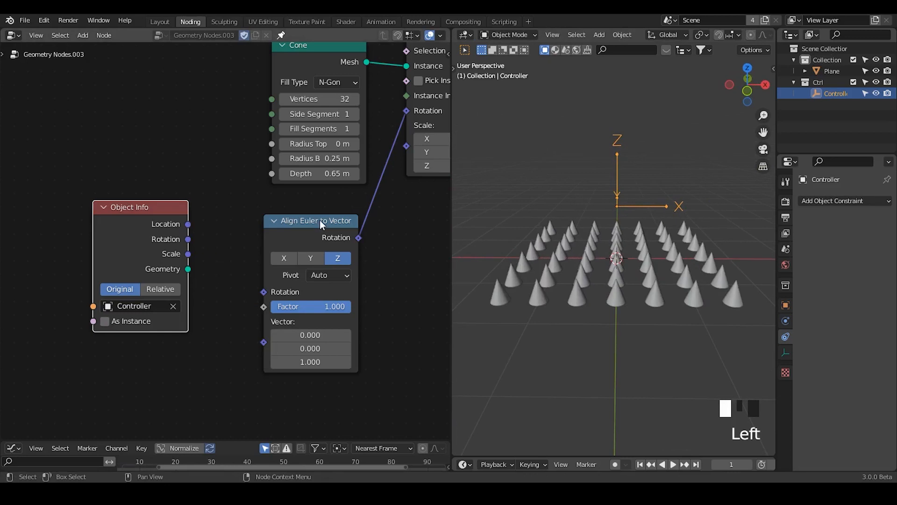
drag(320, 220, 323, 212)
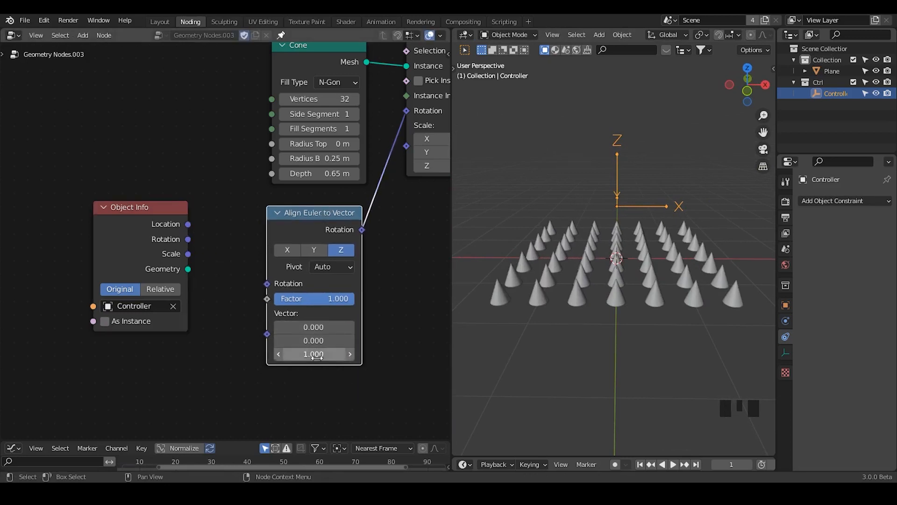
- Mark the world origin with an annotation, erase it, and draw an arrow from the origin straight up along Z
middle_drag(613, 314, 605, 312)
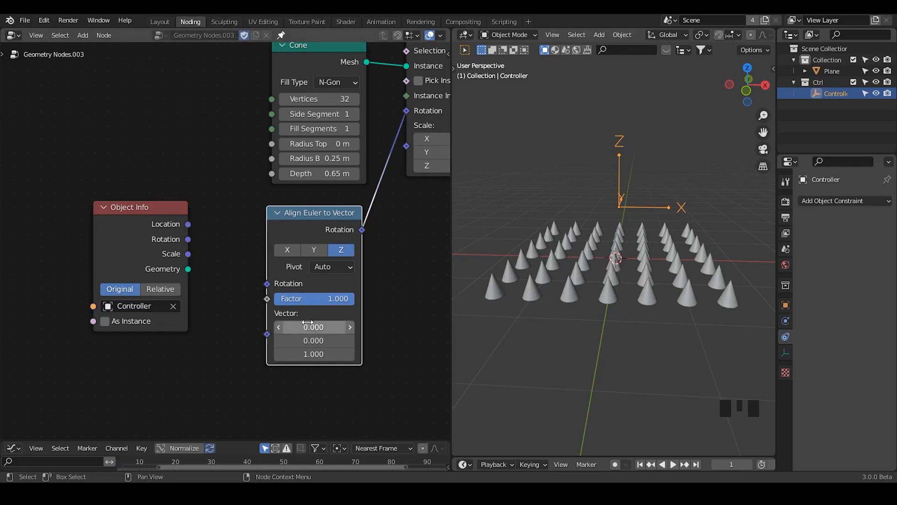
mouse_move(597, 244)
mouse_down()
mouse_move(627, 267)
mouse_move(584, 273)
mouse_up()
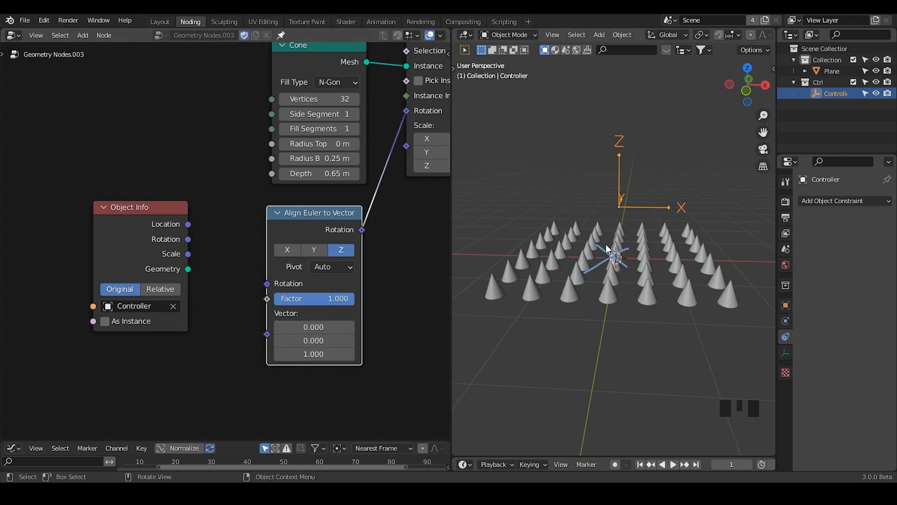
right_drag(606, 245, 585, 271)
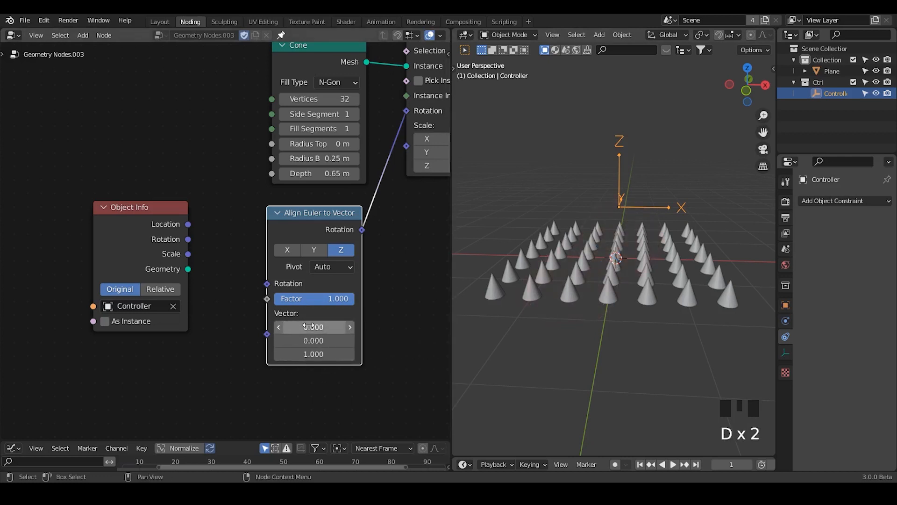
mouse_move(616, 255)
mouse_down()
mouse_move(609, 192)
mouse_move(623, 199)
mouse_up()
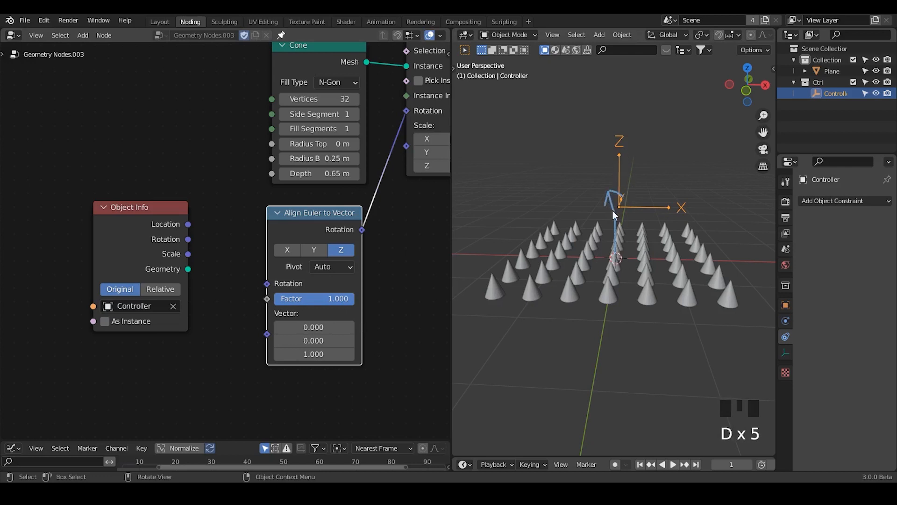
- Erase the arrow annotation above the origin, then mark a few cones in the grid with annotation strokes and erase them
right_drag(616, 170, 606, 240)
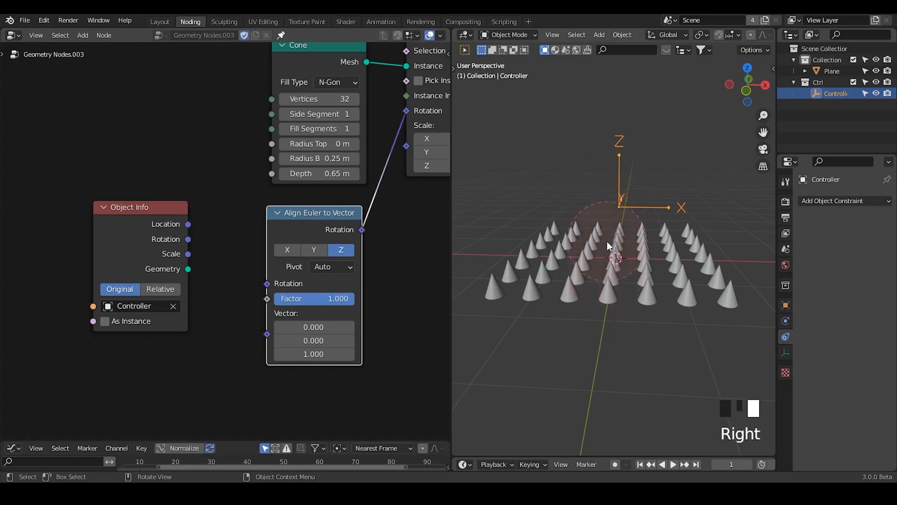
middle_drag(635, 247, 626, 246)
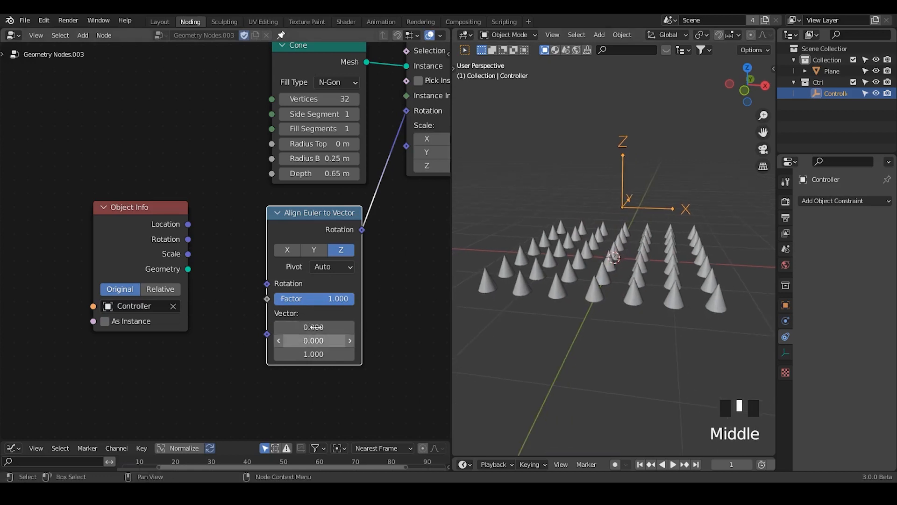
key(d)
mouse_move(553, 248)
mouse_down()
mouse_move(563, 248)
mouse_move(554, 265)
mouse_move(533, 270)
mouse_move(543, 273)
mouse_move(530, 301)
mouse_up()
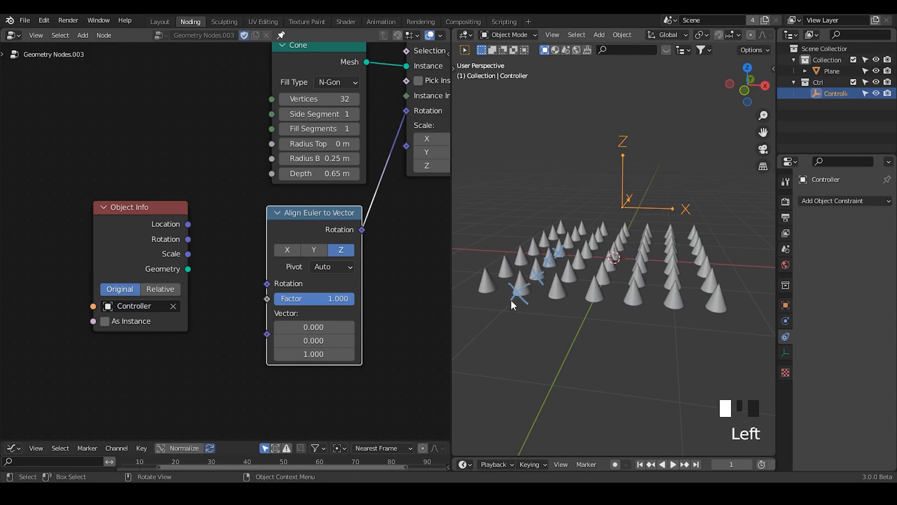
mouse_move(565, 266)
right_down()
mouse_move(652, 183)
mouse_move(514, 294)
right_up()
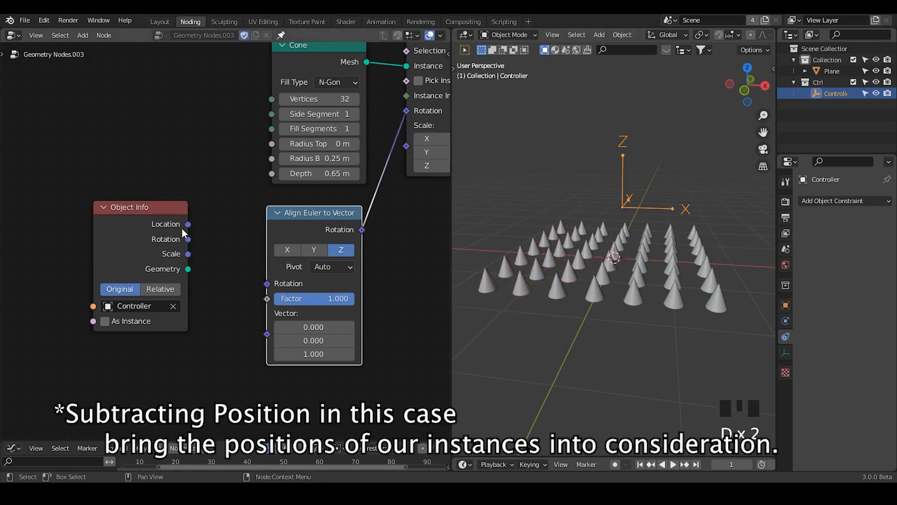
- Connect Object Info's Location to the Align Euler to Vector node's Vector input and insert a Vector Math node set to Subtract on that link
drag(188, 225, 267, 334)
drag(103, 222, 42, 219)
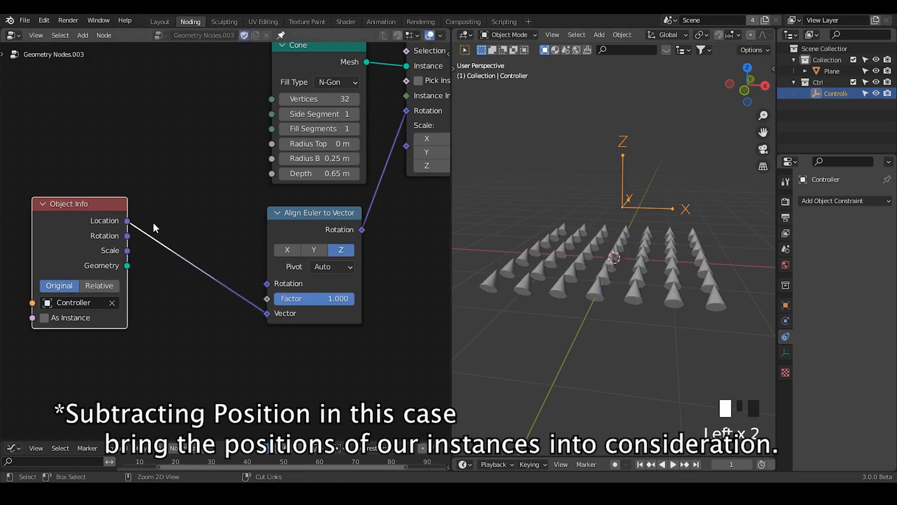
key(ctrl+a)
text(vector math)
key(Return)
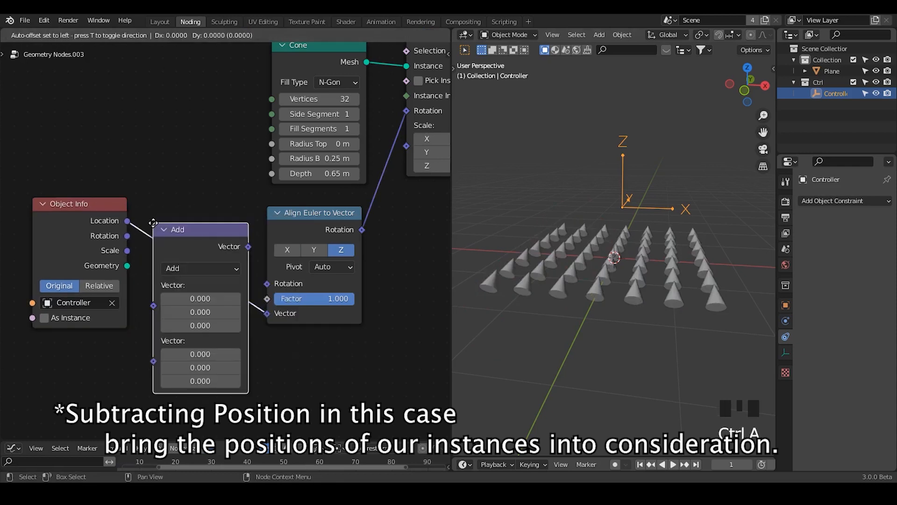
click(161, 264)
click(161, 269)
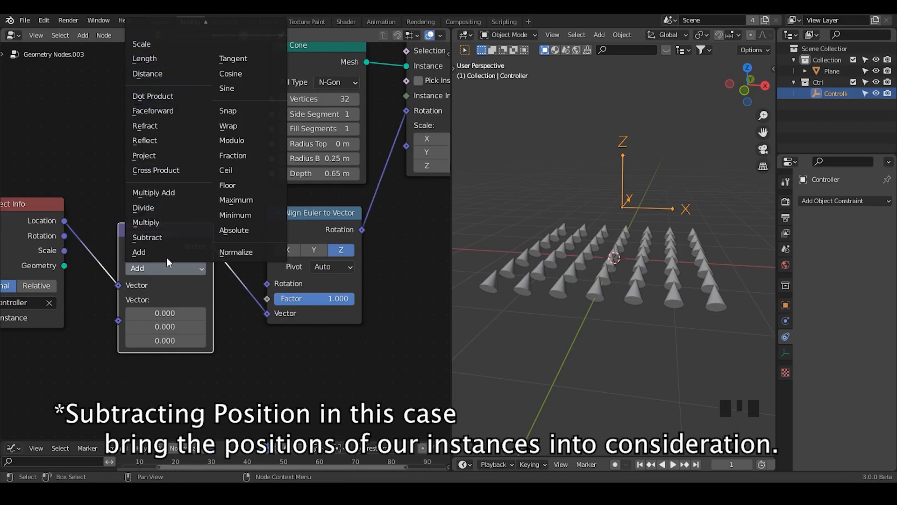
click(164, 238)
- Add a Position node below Object Info and connect it to the Subtract node's second Vector input
middle_drag(164, 240, 246, 188)
key(ctrl+a)
text(position)
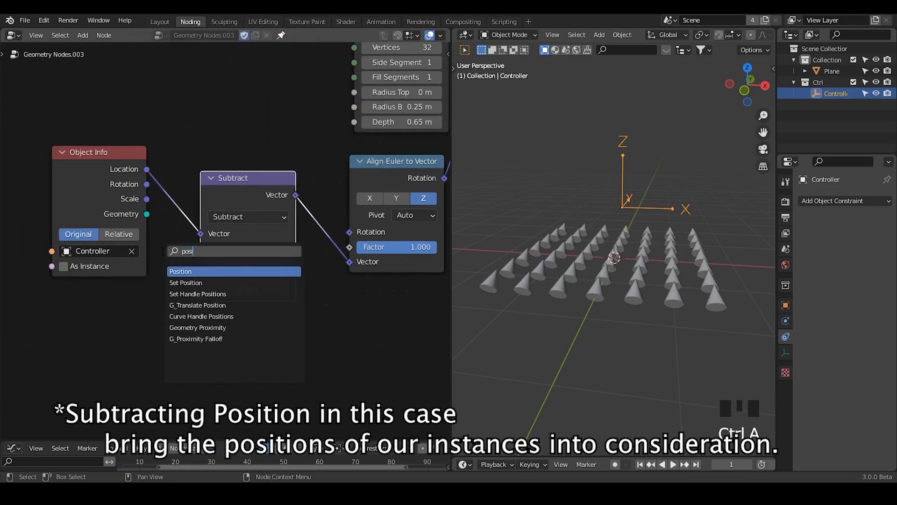
key(Return)
click(60, 298)
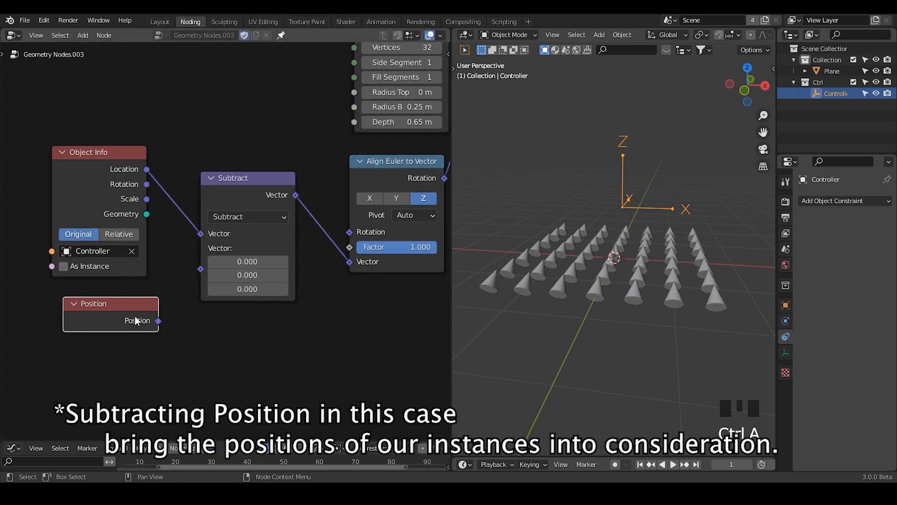
drag(159, 320, 201, 248)
- Shift the Controller along the global Y axis and check that each cone aims at it from its own position
mouse_move(585, 297)
middle_down()
mouse_move(605, 292)
mouse_move(597, 289)
middle_up()
middle_drag(655, 228, 641, 270)
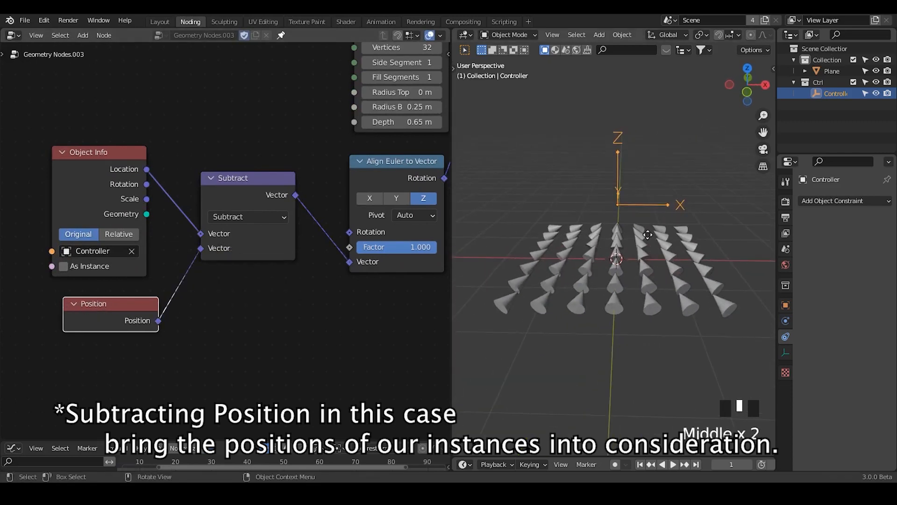
key(g)
key(y)
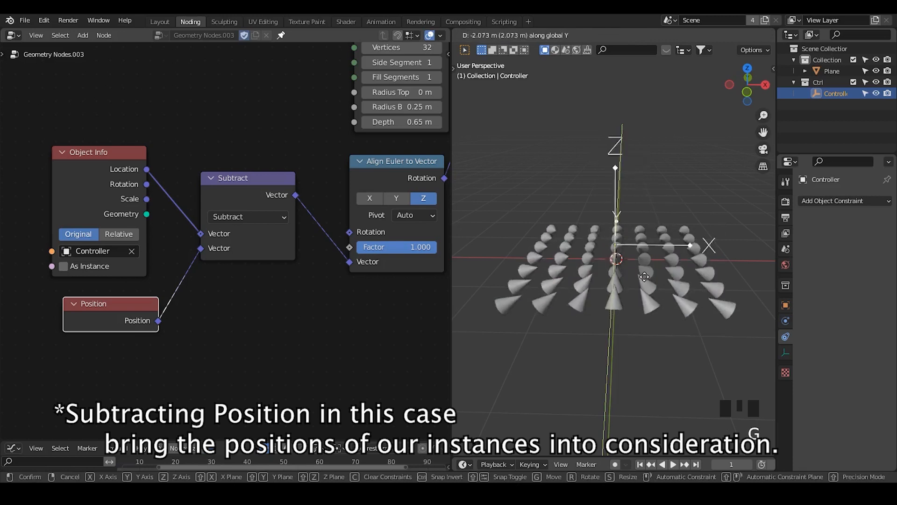
click(644, 255)
middle_drag(641, 254, 635, 271)
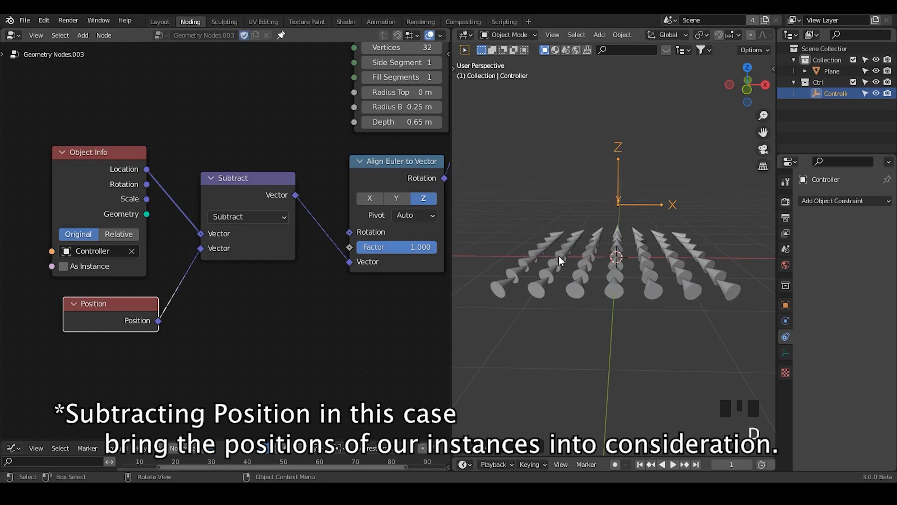
- Sketch annotation strokes over individual cones and a circle around the Controller, and erase them all
drag(559, 256, 613, 257)
right_drag(591, 265, 590, 278)
mouse_move(571, 287)
mouse_down()
mouse_move(580, 294)
mouse_move(540, 294)
mouse_up()
mouse_move(584, 291)
right_down()
mouse_move(552, 257)
mouse_move(589, 248)
right_up()
mouse_move(608, 184)
mouse_down()
mouse_move(650, 192)
mouse_move(599, 182)
mouse_up()
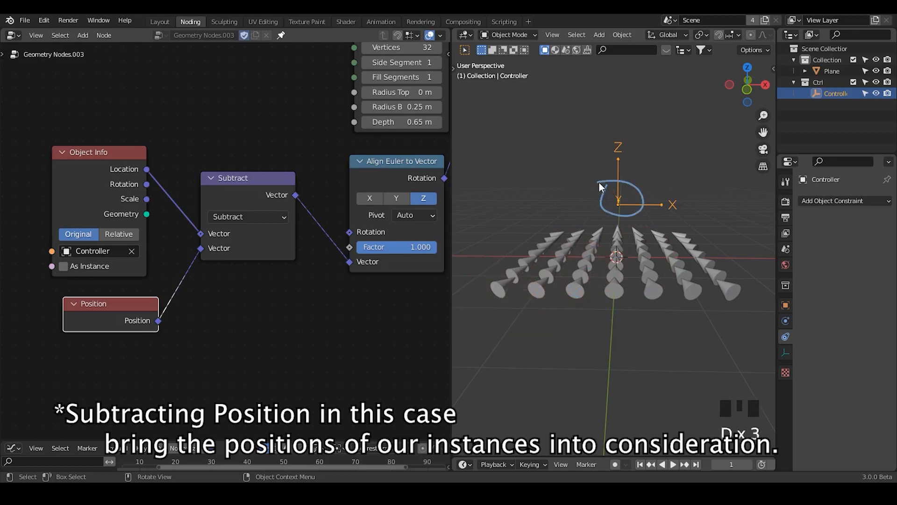
right_drag(622, 174, 663, 200)
middle_drag(636, 264, 617, 303)
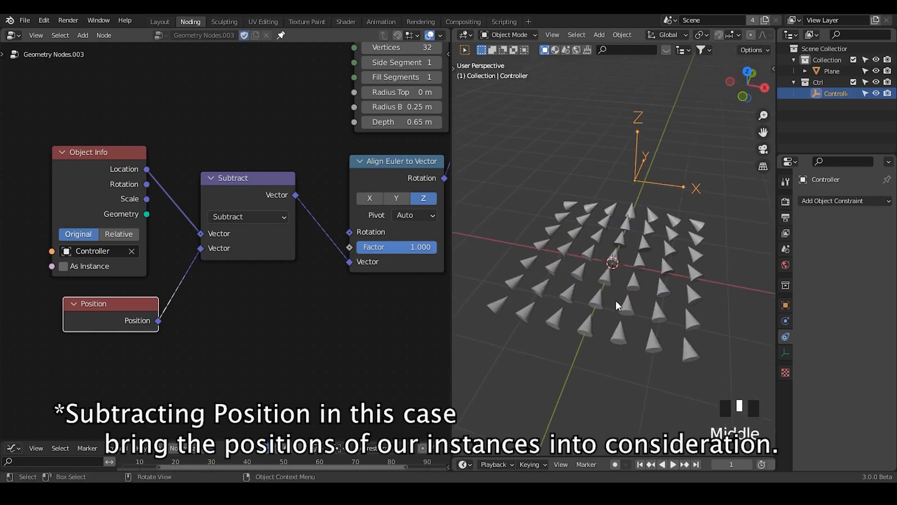
- Raise the Controller along the global Z axis, then move it along Y while watching the cones follow
middle_drag(313, 187, 259, 254)
middle_drag(274, 258, 277, 265)
middle_drag(671, 271, 674, 262)
key(g)
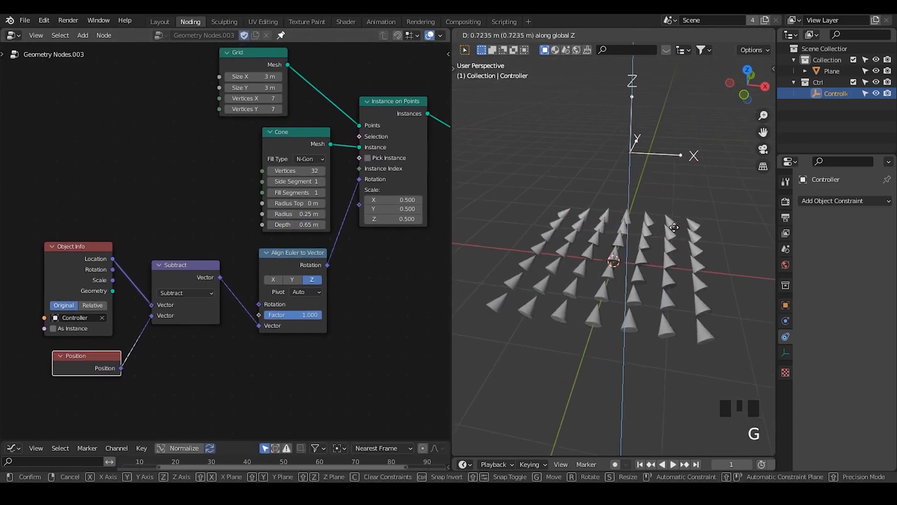
key(g)
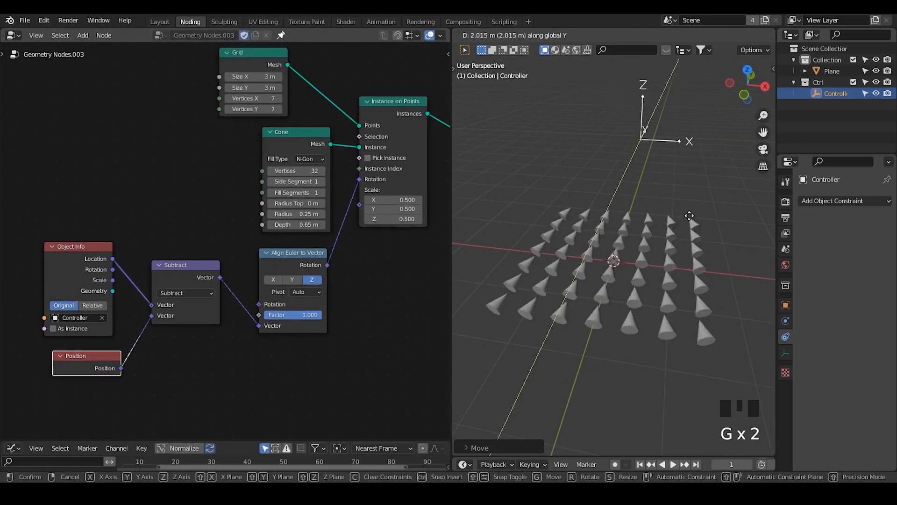
click(640, 253)
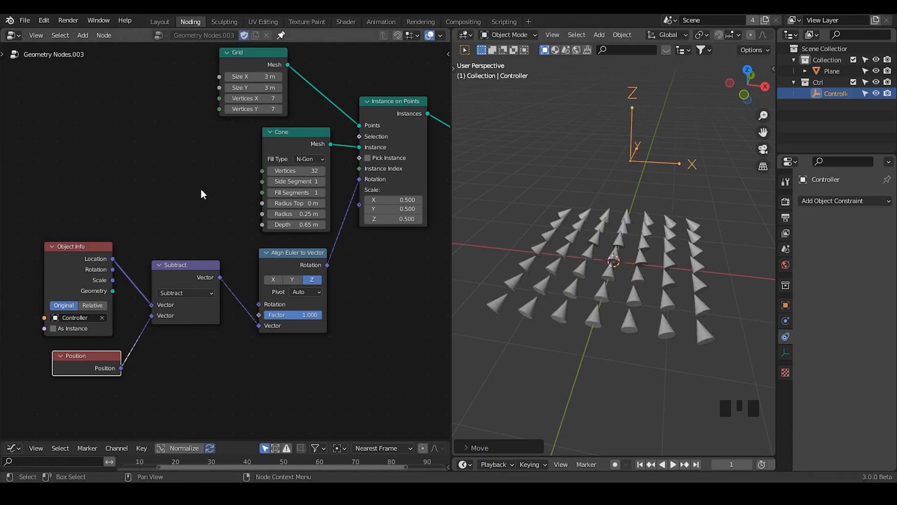
- Draw an annotation box around the Align Euler to Vector node
mouse_move(269, 270)
mouse_down()
mouse_move(249, 344)
mouse_move(389, 328)
mouse_up()
key(d)
drag(380, 269, 245, 238)
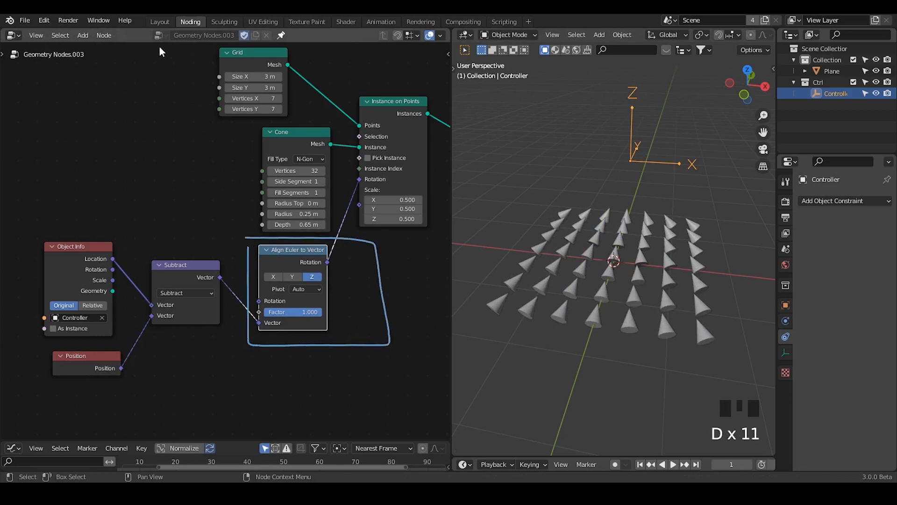